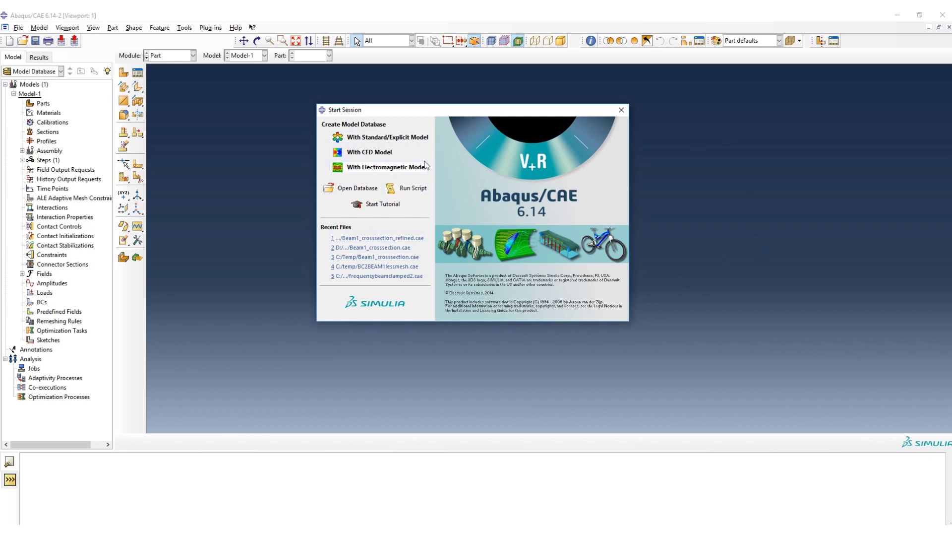
- Create a Standard/Explicit model database and start a 3D deformable solid extrusion part named Part-Beam
left_click(409, 141)
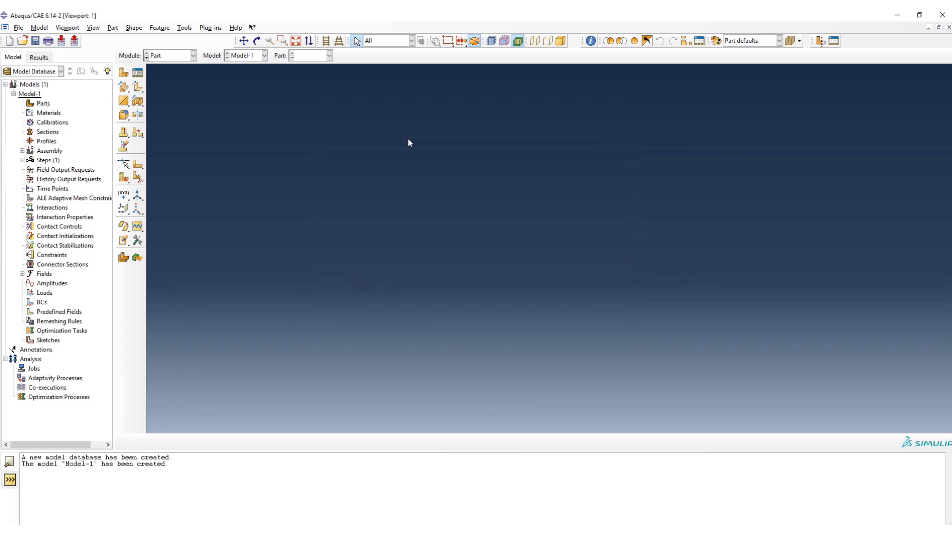
left_click(123, 73)
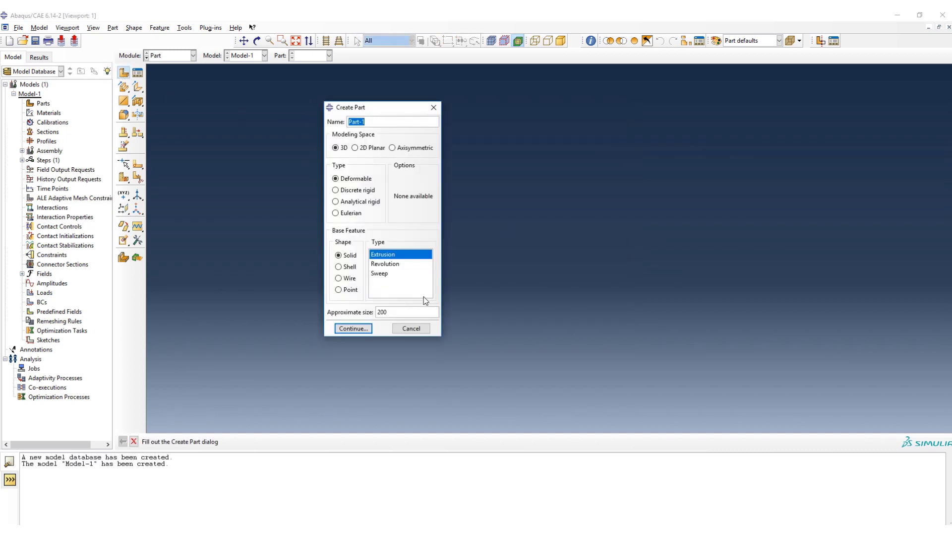
left_click(366, 122)
key("BackSpace")
type("Beam")
type("0.")
key("BackSpace")
key("BackSpace")
left_click(359, 329)
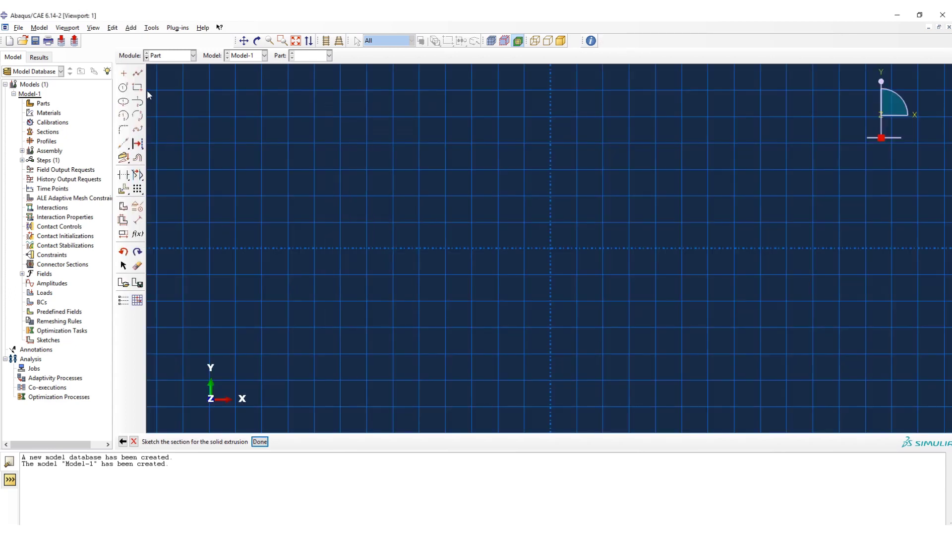
- Start the C-profile outline with the lower flange's tip edge from (0.057375, -0.05) to (0.057375, -0.04875)
left_click(138, 74)
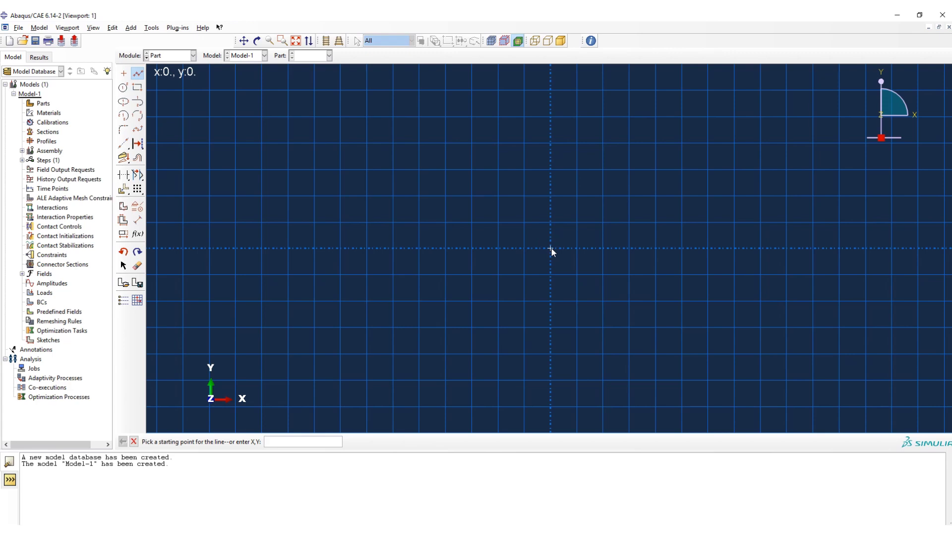
scroll(552, 248, "down", 5)
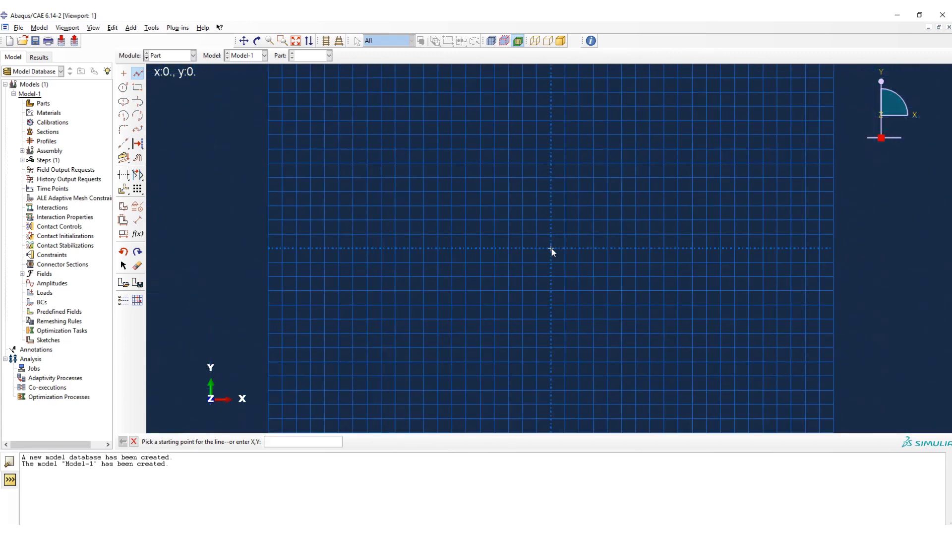
scroll(551, 248, "down", 1)
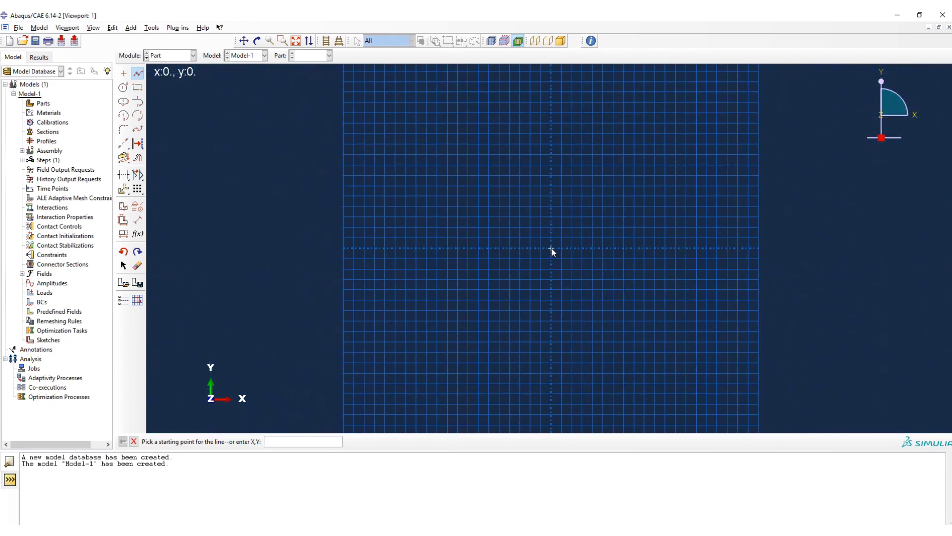
left_click(287, 441)
type("0.0")
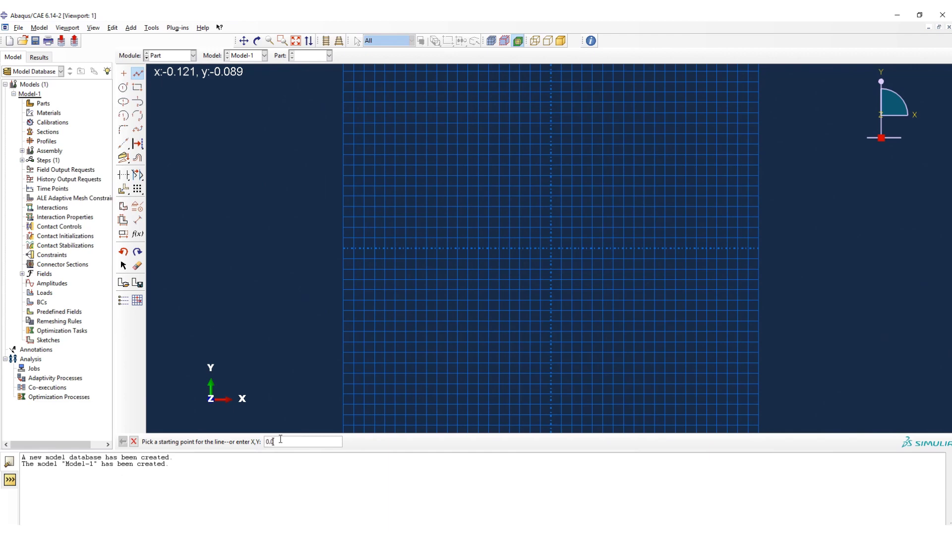
type("57375,-0.05")
key("Return")
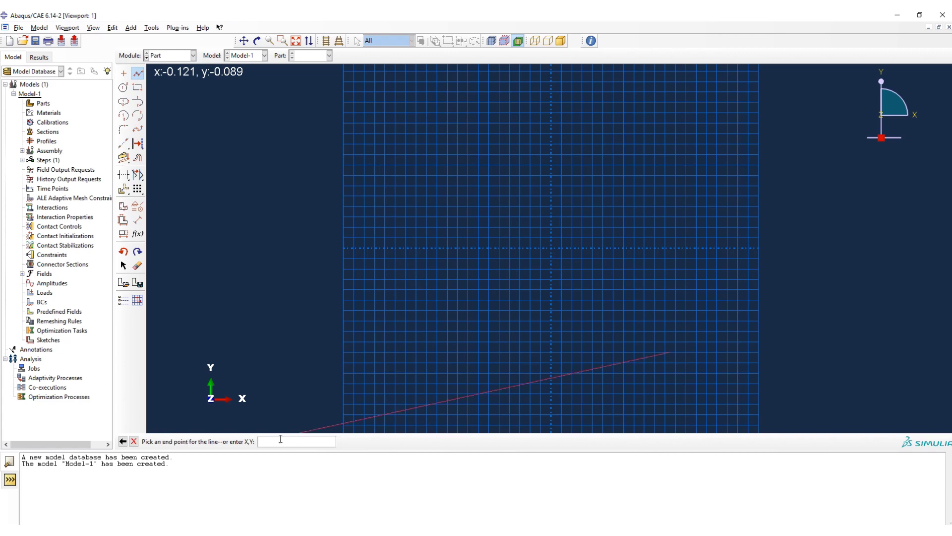
type("0.057375,-0")
key("BackSpace")
type("4875")
key("Return")
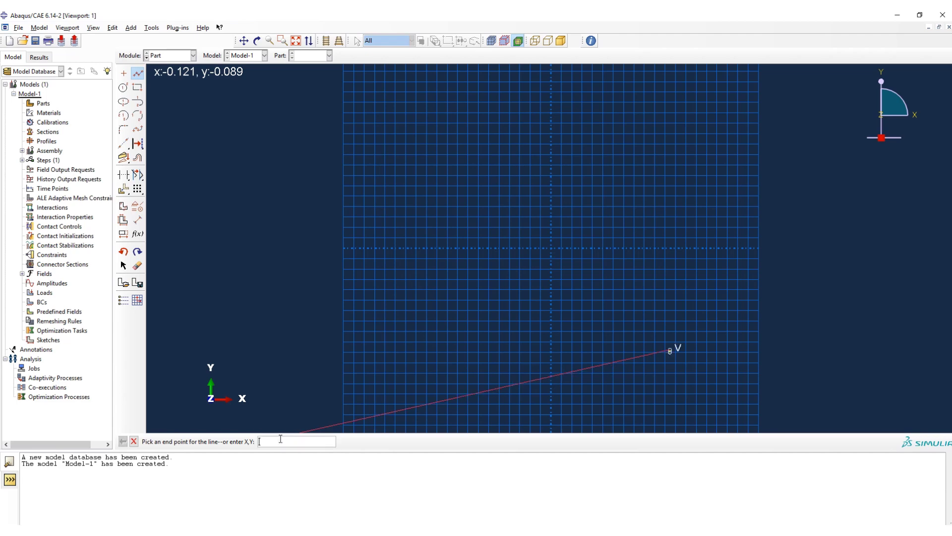
- Continue the outline along the inner edges: to (0.000625, -0.04875), up the web at x = 0.000625, and along the upper flange to its tip
type("0.000625,-0.04875")
key("Return")
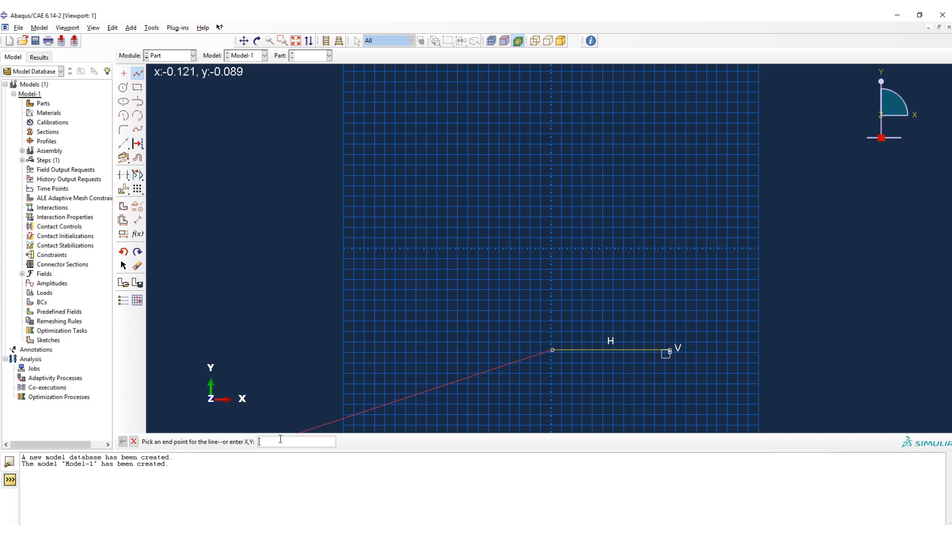
type("0.00062")
type("5")
type(",0.0")
type("425")
key("Return")
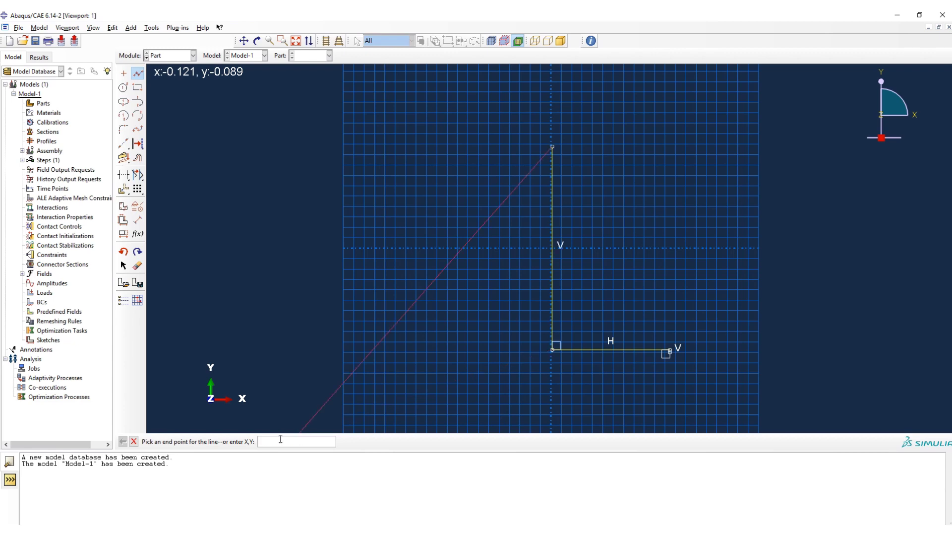
type("0.057378,0.049425")
key("Return")
- Draw the upper flange's tip edge up to y = 0.05 and its outer edge back to x = -0.000625
type("0.057378,0.049425")
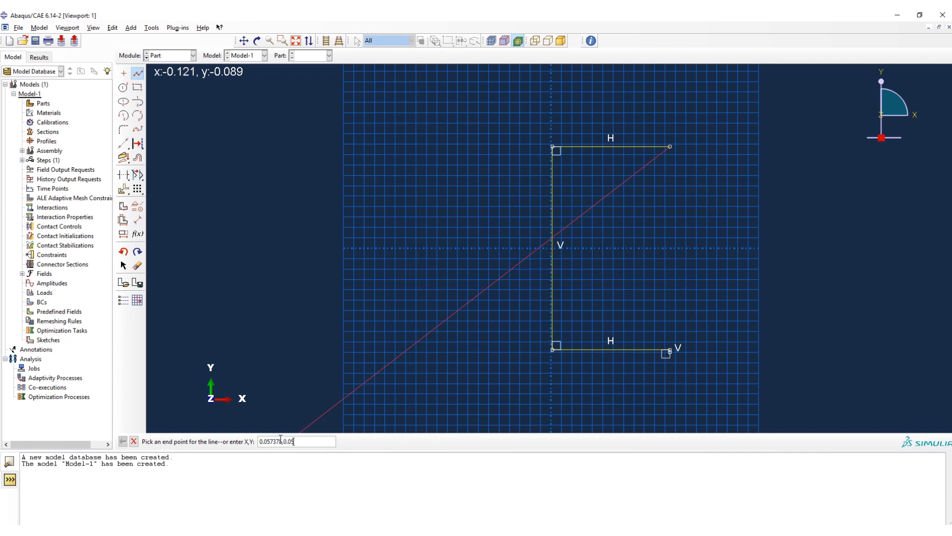
key("Return")
type("-0.000")
type("625")
type(",0.049425")
key("Return")
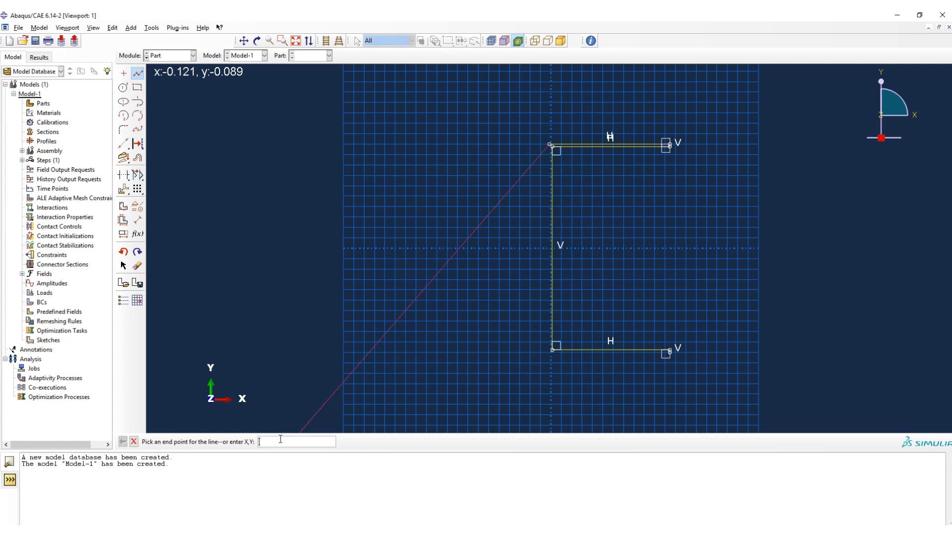
- Close the profile with the web's outer edge down to (-0.000625, -0.05) and the lower flange's outer edge to the starting point
type("-0.00")
type("0625")
type(",-0.049")
key("Return")
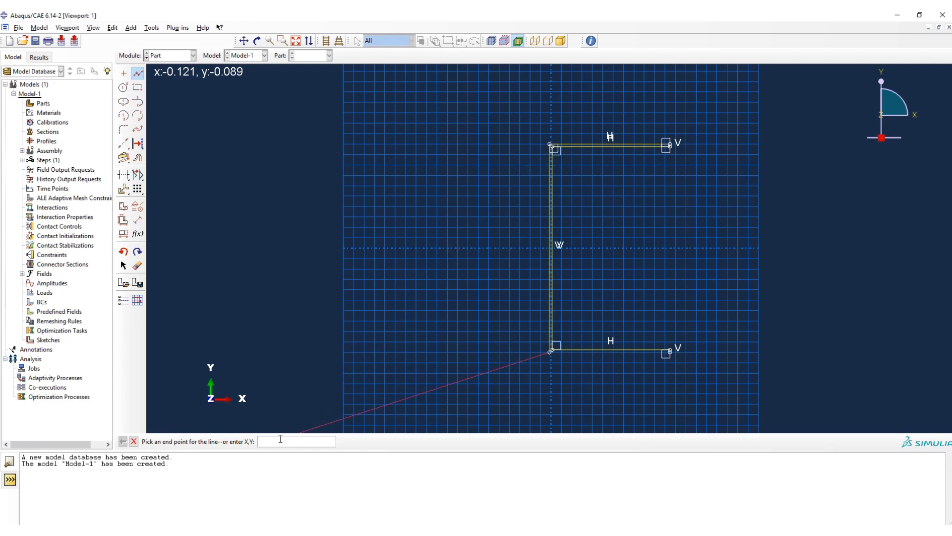
type("0.057378,-0.05")
key("Return")
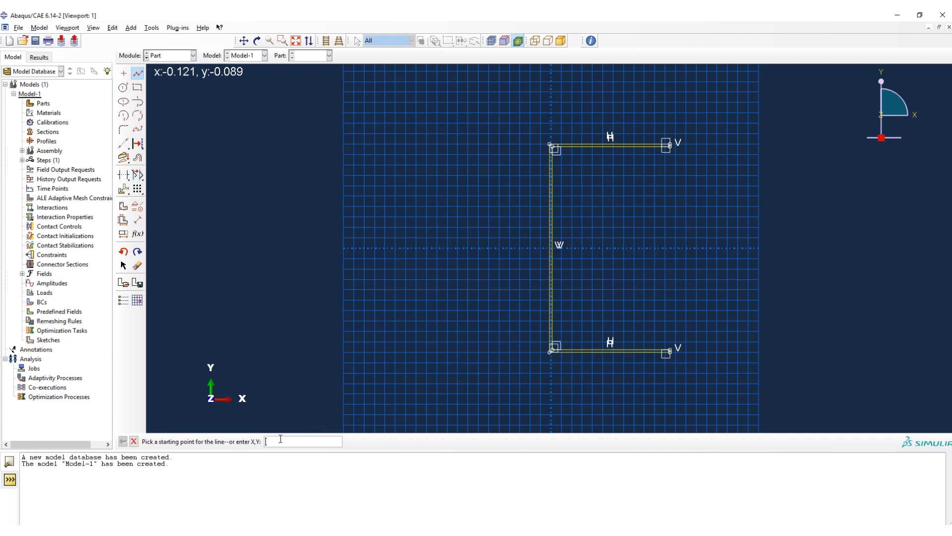
left_click(133, 441)
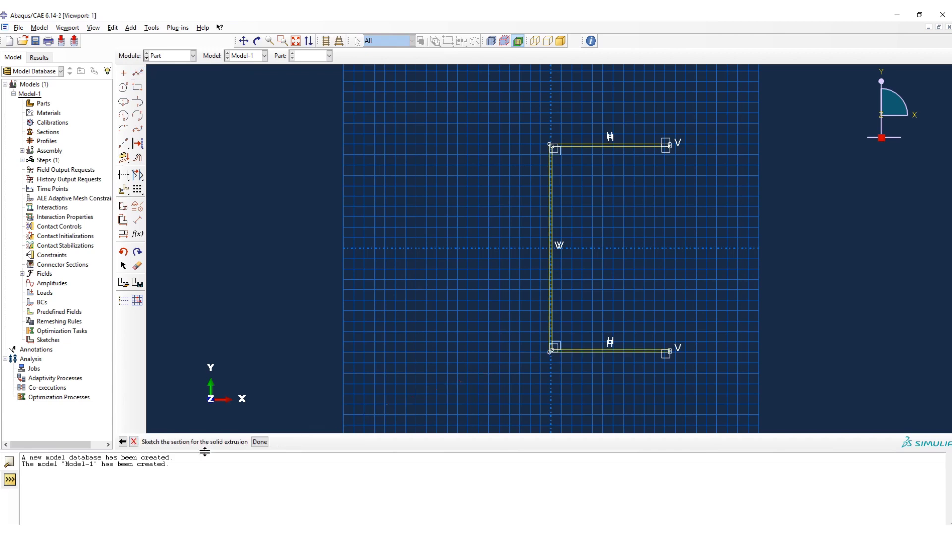
- Finish the section sketch and extrude it to a depth of 1.28
left_click(260, 441)
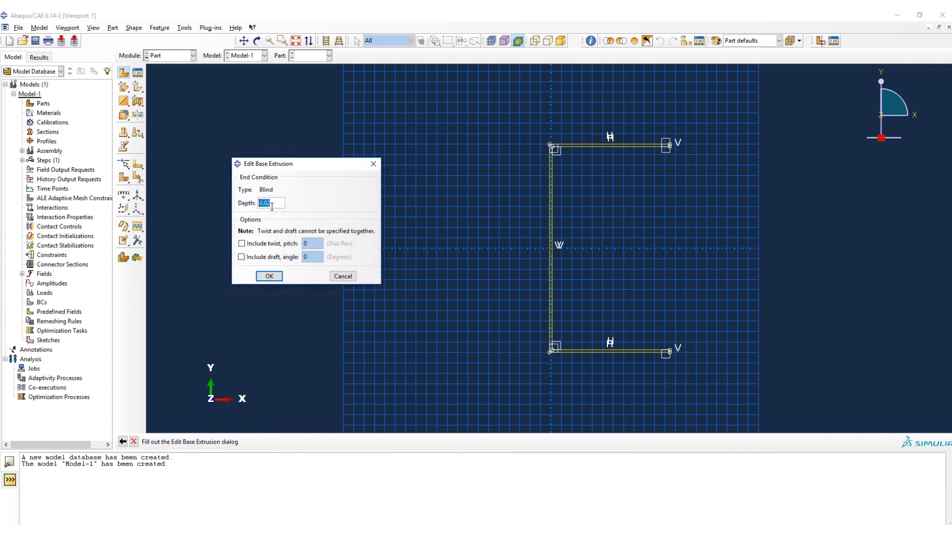
left_click_drag(272, 205, 254, 210)
type("1.28")
left_click(269, 277)
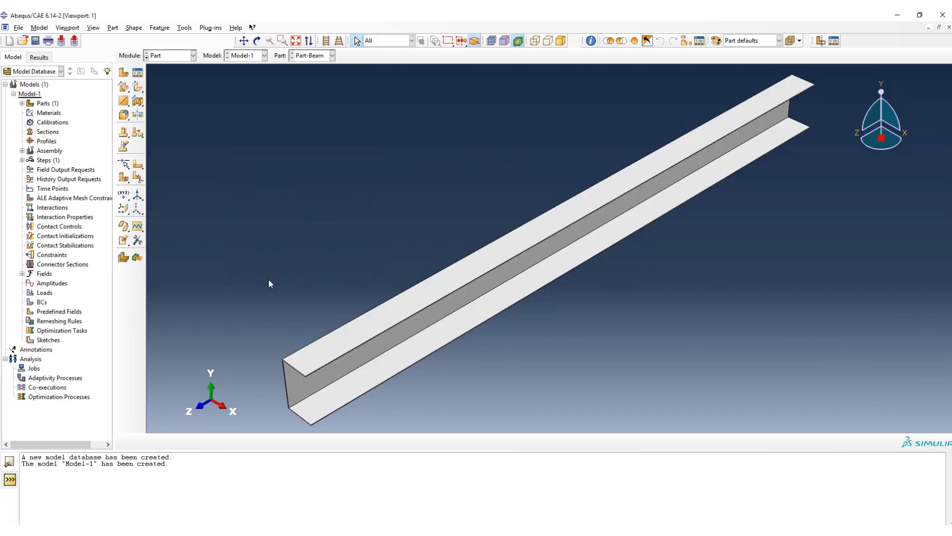
- Switch to the Property module and create a material with a mass density of 7850
left_click(180, 60)
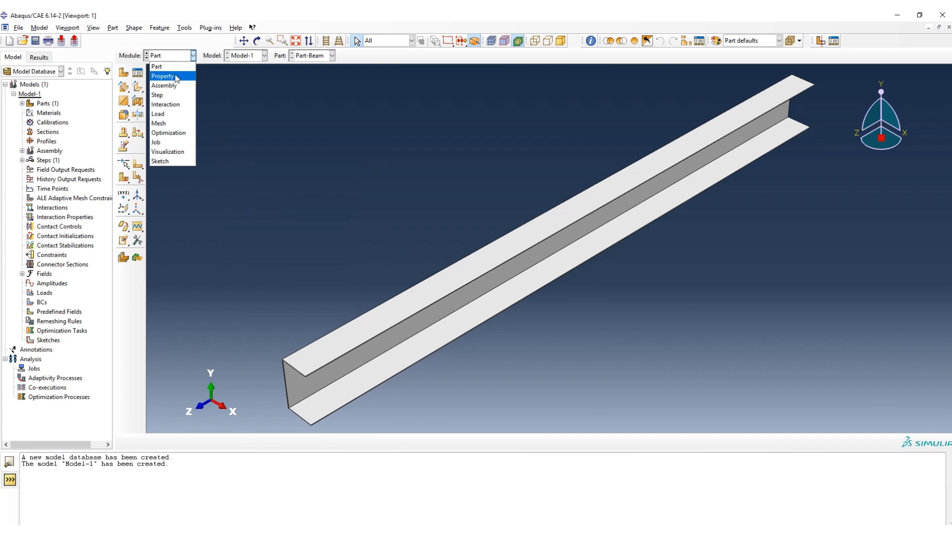
left_click(176, 78)
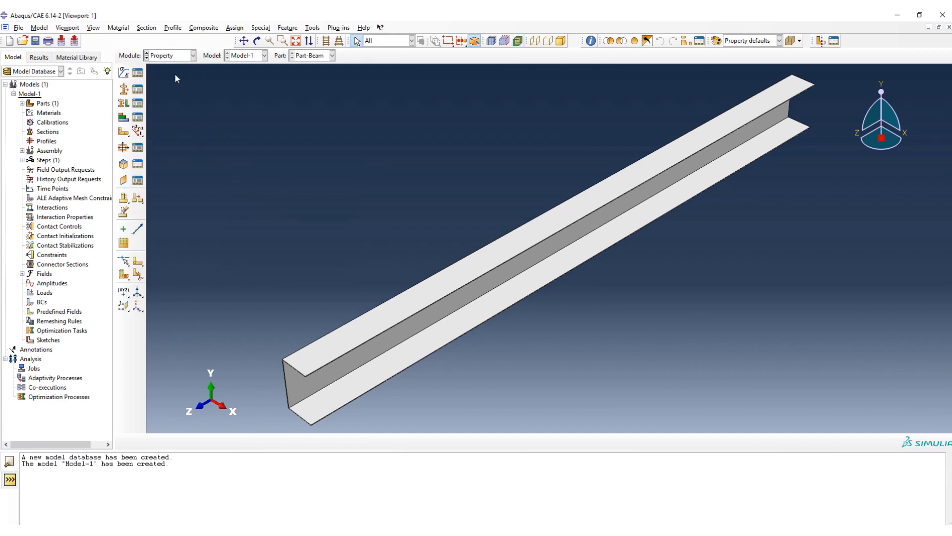
left_click_drag(270, 106, 855, 386)
left_click(123, 73)
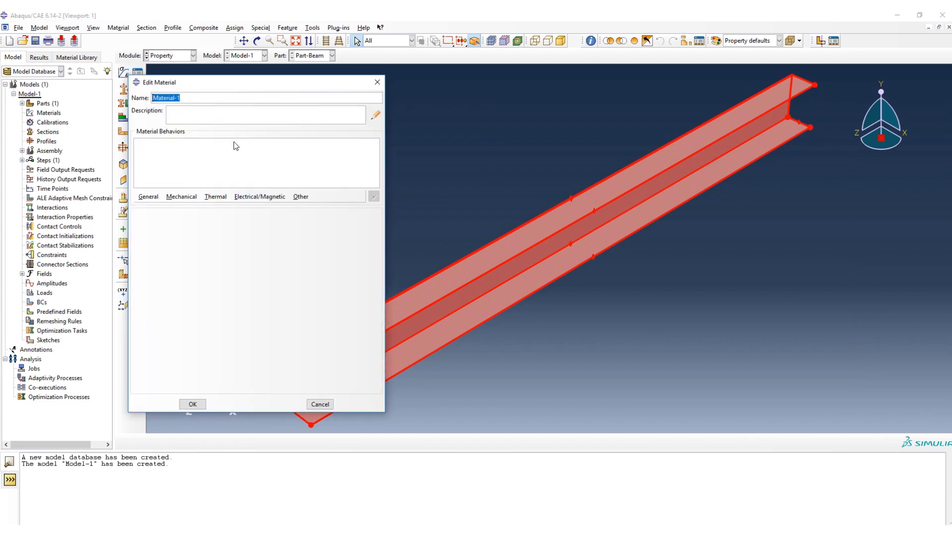
left_click(157, 198)
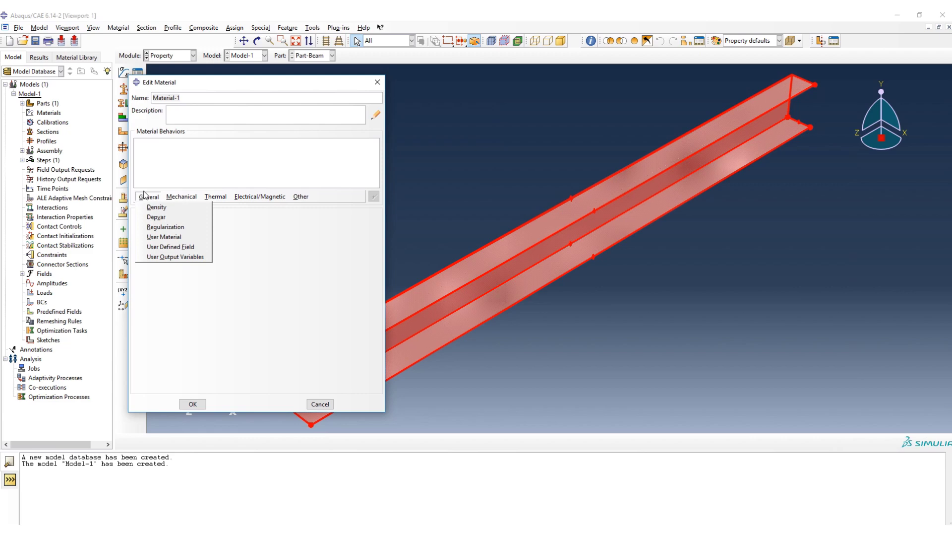
left_click(159, 209)
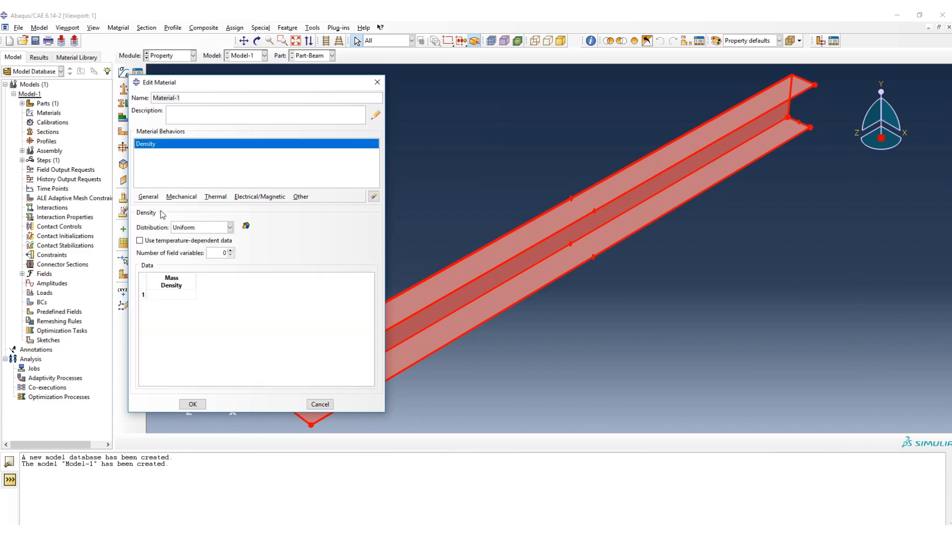
left_click(168, 295)
type("7850")
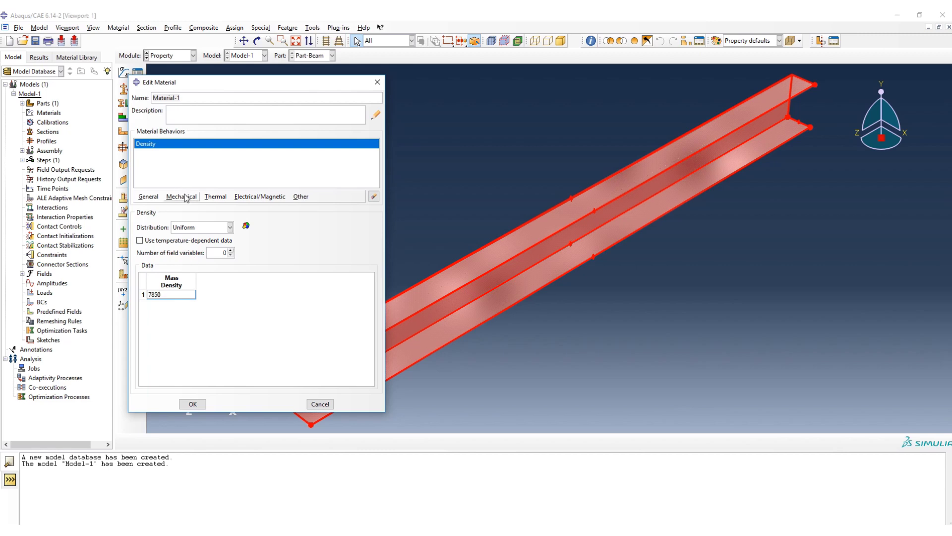
- Add isotropic elasticity to the material with Young's modulus 216.4e9 and Poisson's ratio 0.3, and save the material
left_click(182, 196)
mouse_move(190, 208)
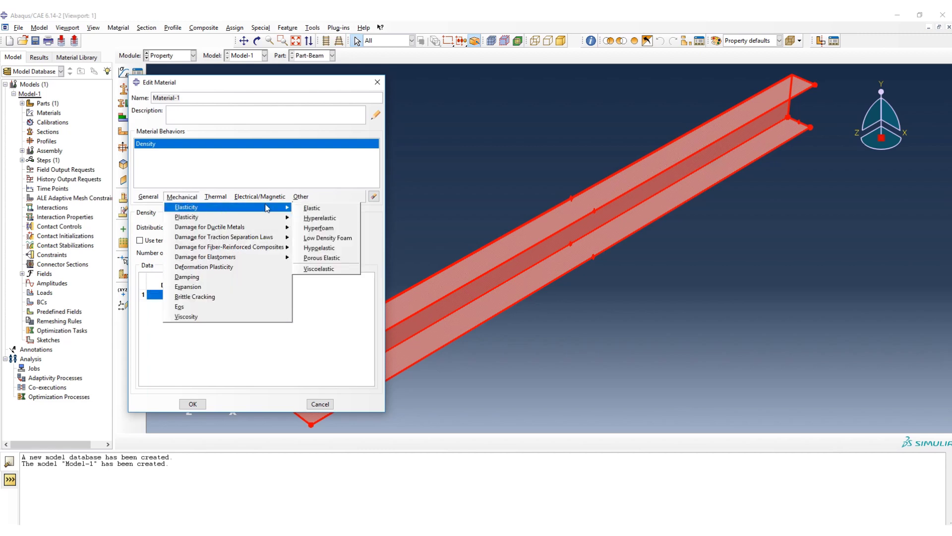
left_click(302, 209)
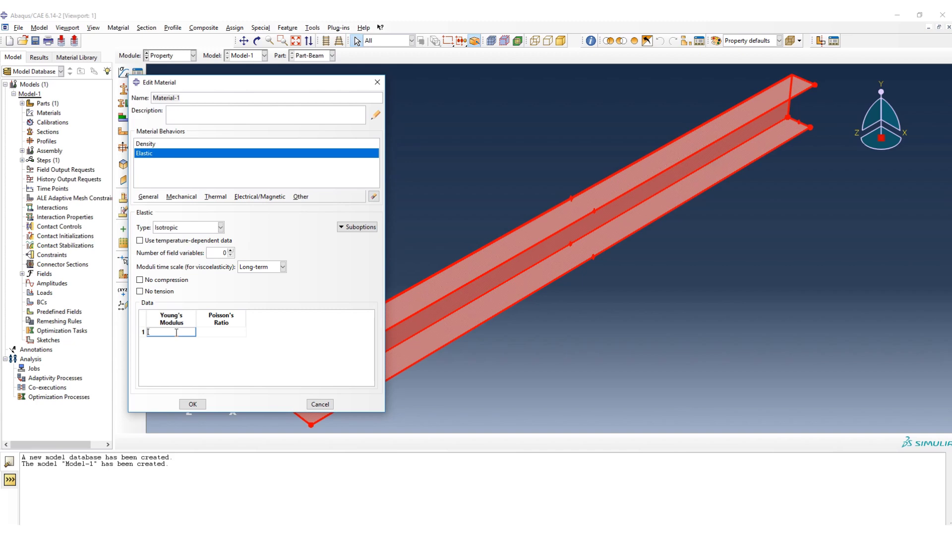
type("216.4")
left_click(217, 331)
type("0.3")
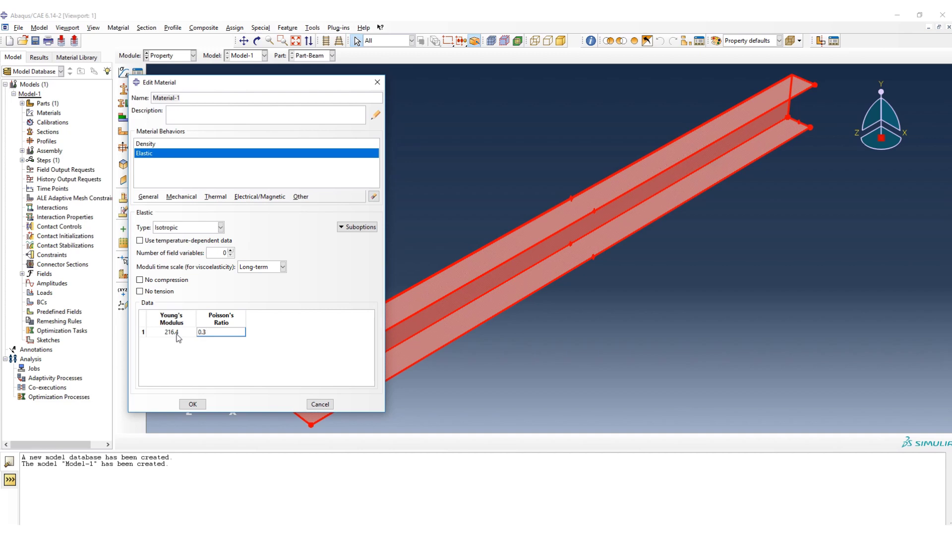
left_click(170, 332)
left_click(169, 331)
type("e")
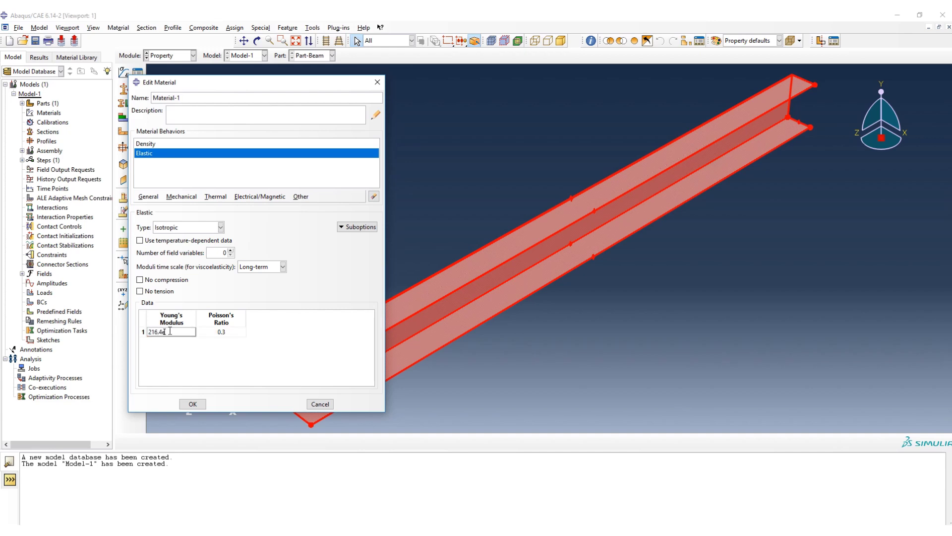
type("9")
left_click(193, 405)
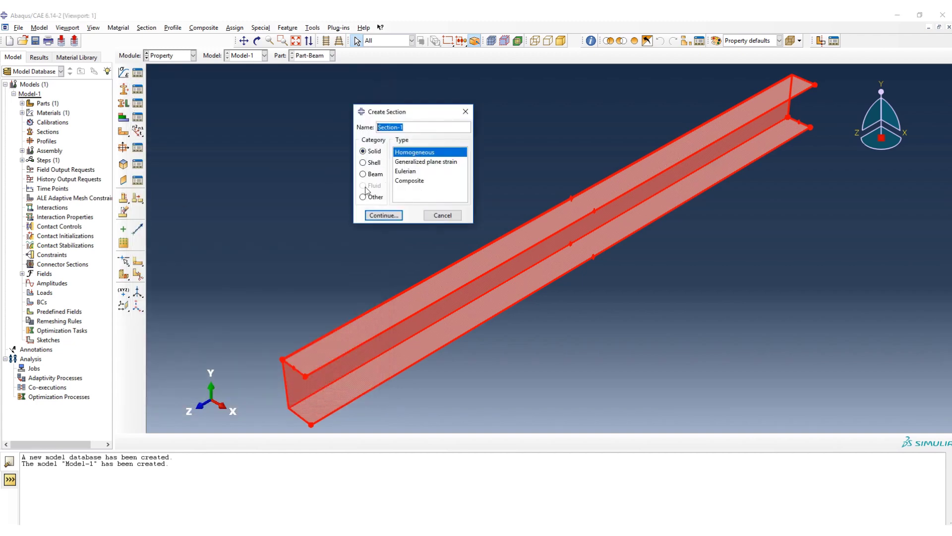
- Create a solid homogeneous section from the new material and assign it to the whole beam
left_click(384, 215)
left_click(271, 197)
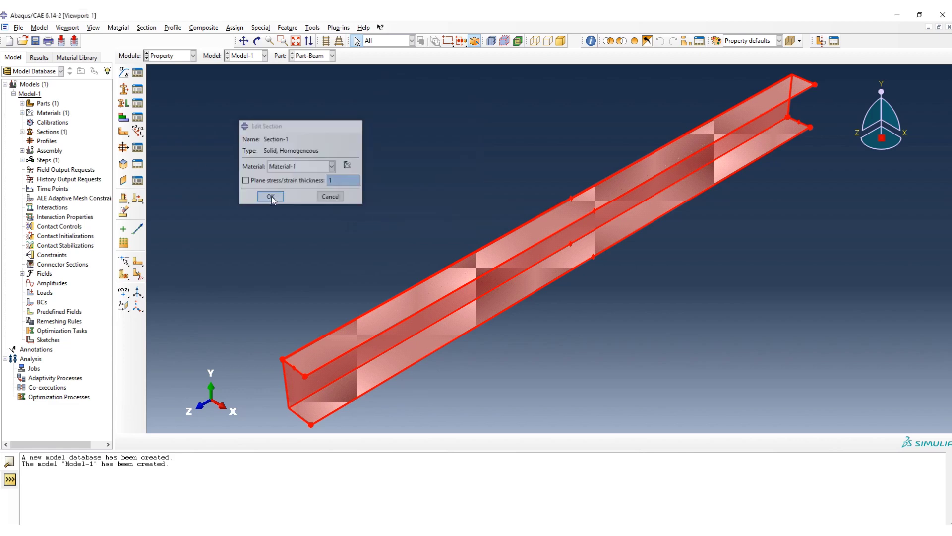
left_click(123, 103)
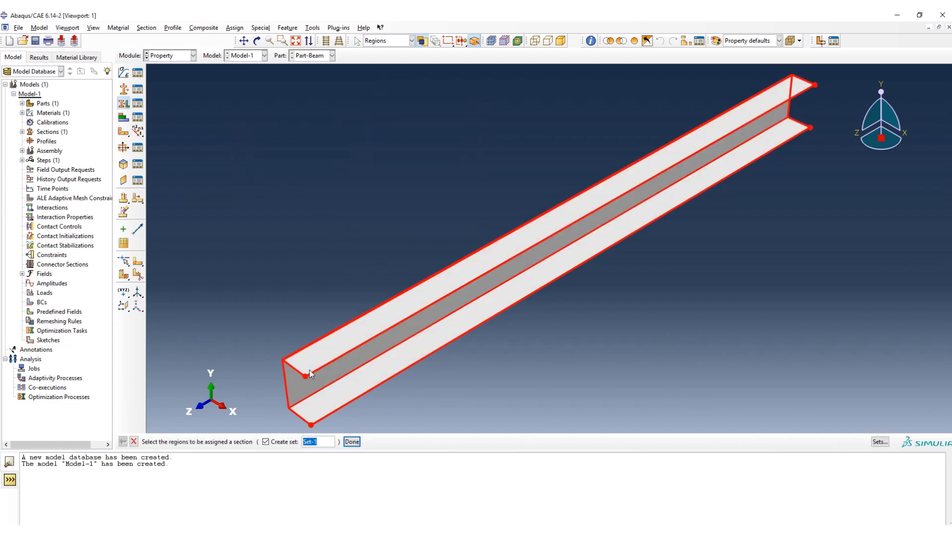
left_click(356, 441)
left_click_drag(220, 104, 819, 459)
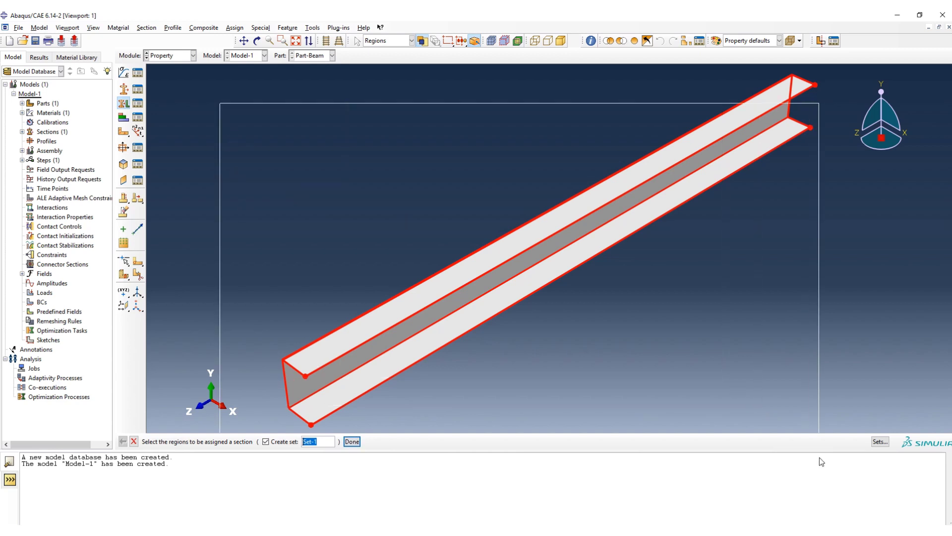
left_click(352, 442)
left_click(579, 247)
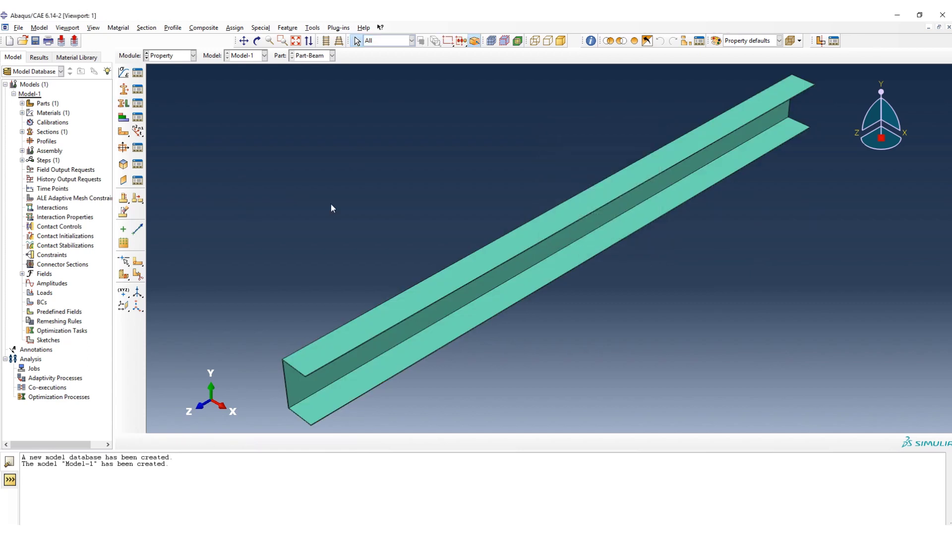
- Switch to the Assembly module and create an independent instance of Part-Beam
left_click(160, 56)
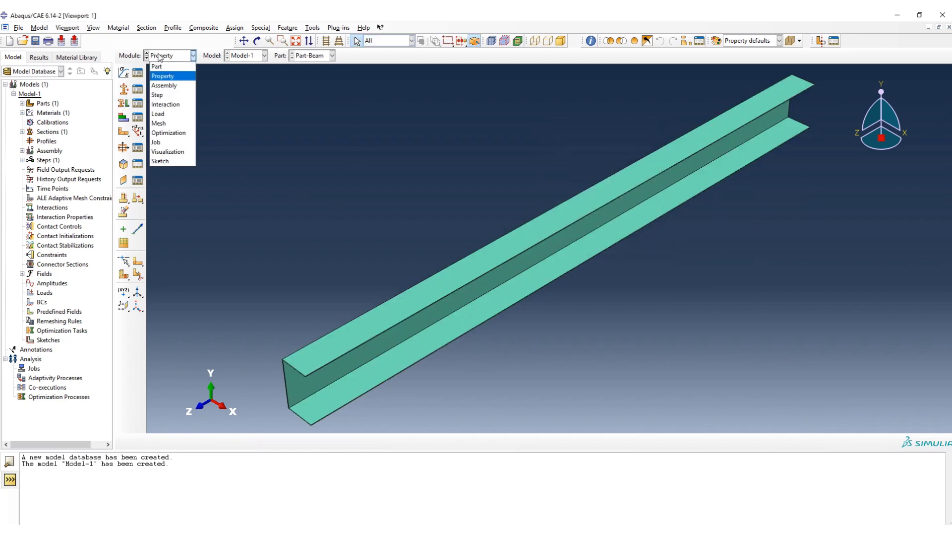
left_click(169, 85)
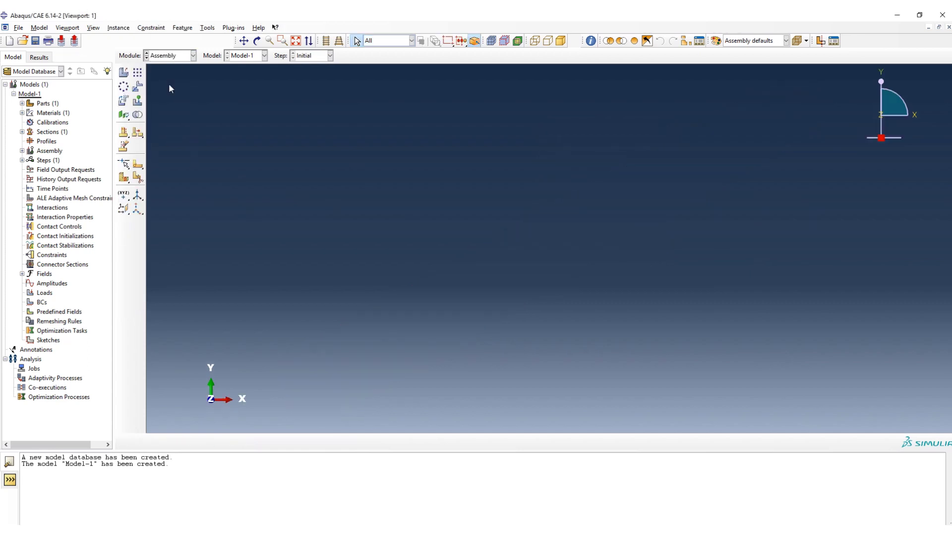
left_click(123, 72)
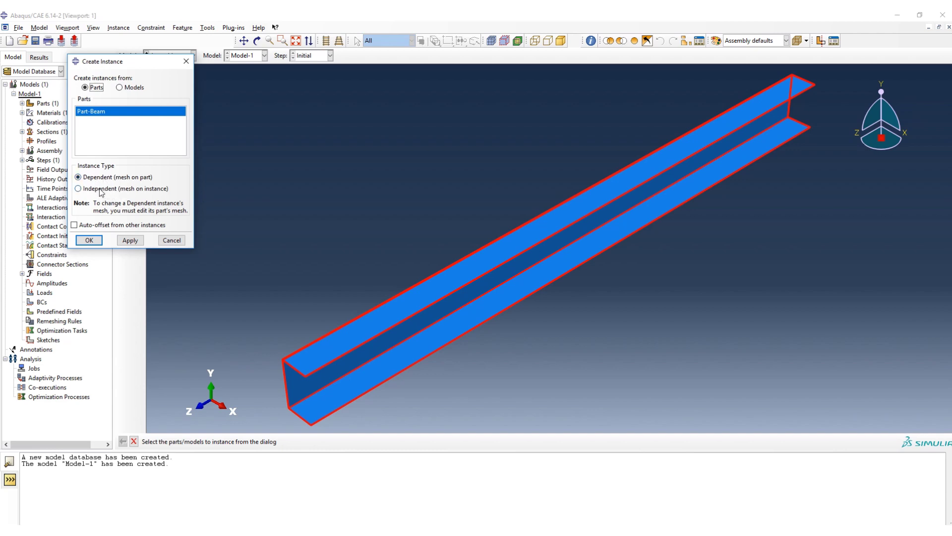
left_click(102, 190)
left_click(298, 353)
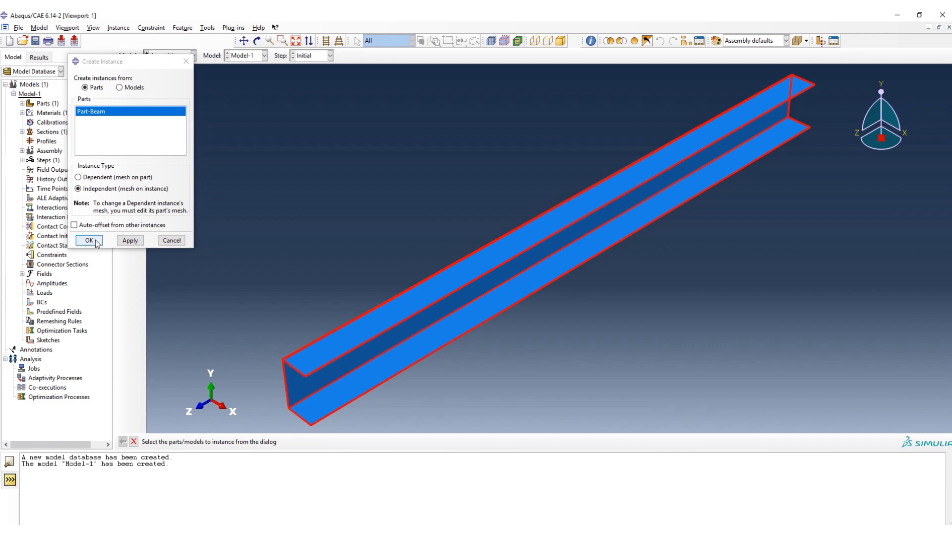
left_click(89, 240)
- Partition the beam cell with a point-and-normal plane through the upper inner corner, normal to the top flange's inner end edge
scroll(361, 313, "down", 5)
scroll(352, 299, "up", 3)
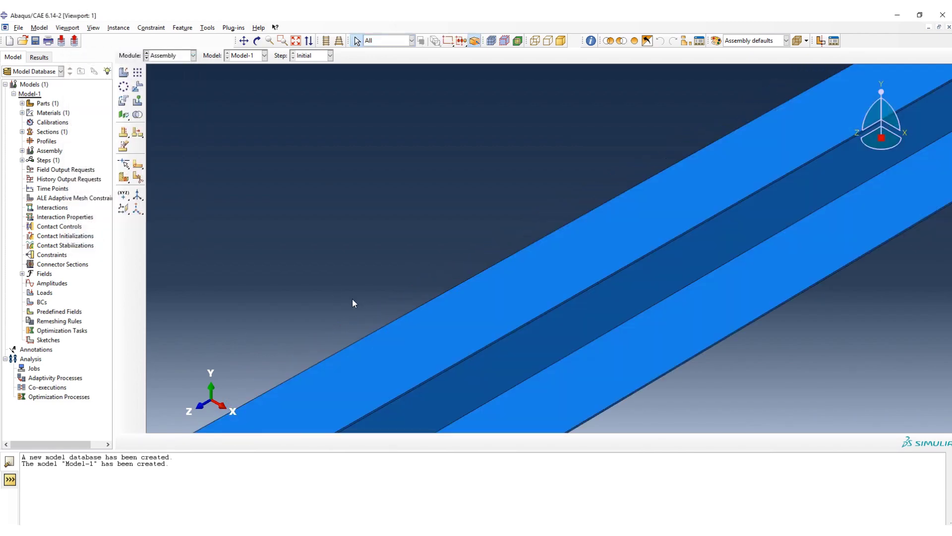
left_click(244, 41)
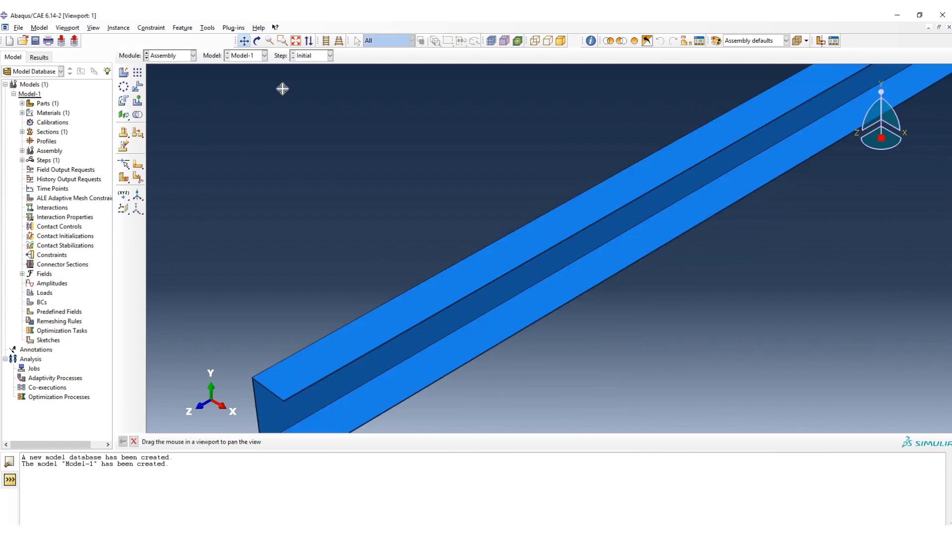
mouse_move(395, 323)
left_mouse_down()
mouse_move(442, 247)
mouse_move(404, 221)
mouse_move(387, 232)
mouse_move(434, 203)
mouse_move(447, 168)
left_mouse_up()
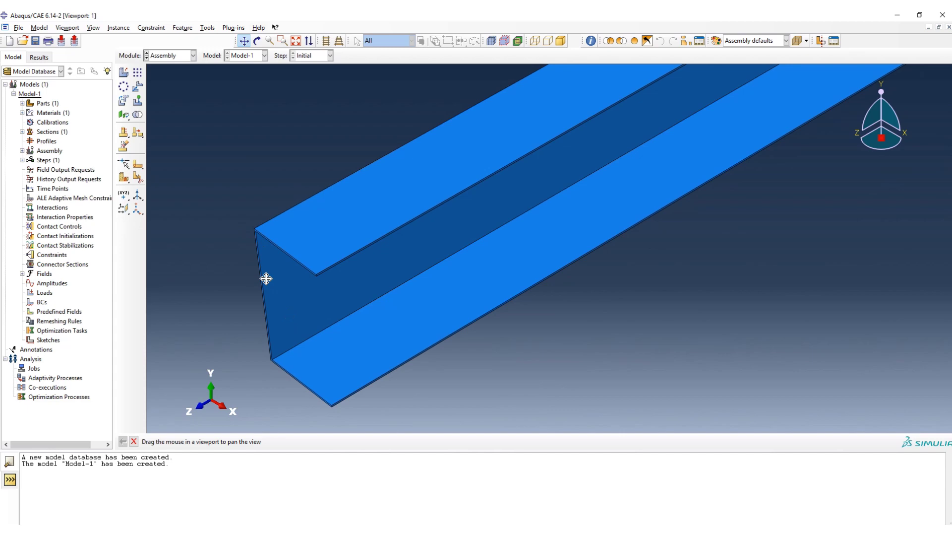
left_click(124, 177)
scroll(266, 255, "up", 5)
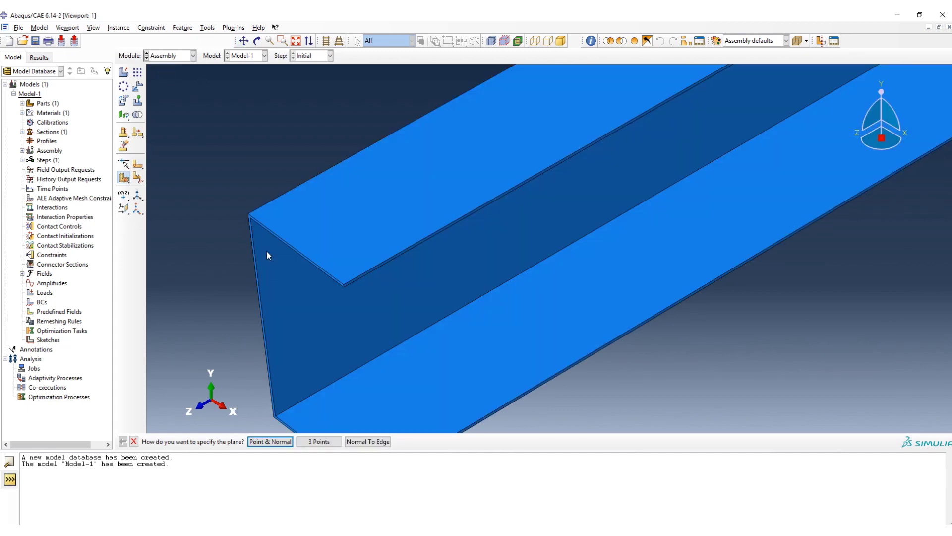
left_click(274, 441)
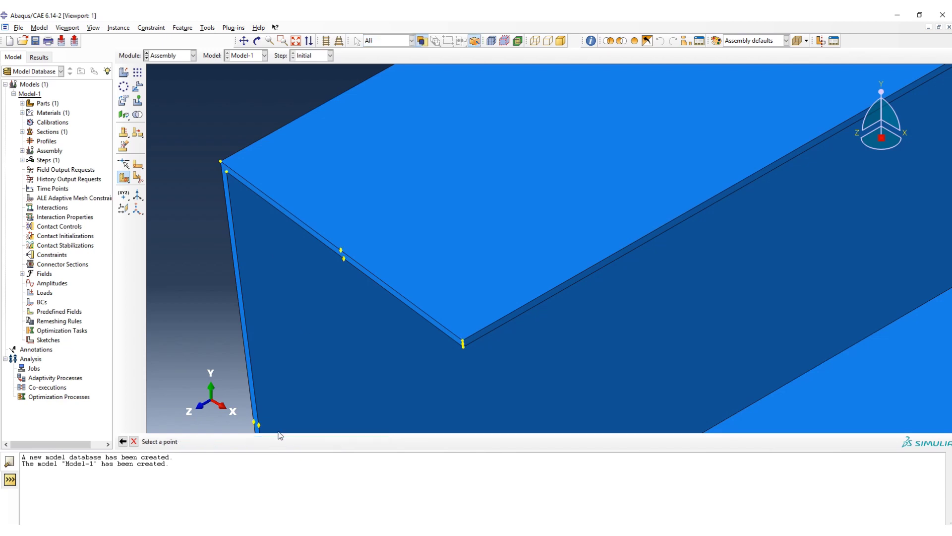
scroll(219, 171, "up", 4)
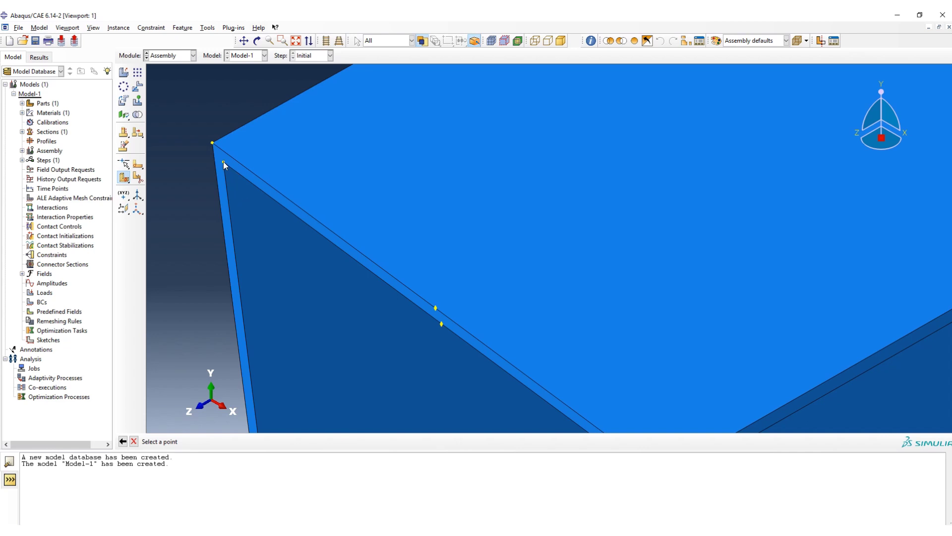
left_click(223, 161)
left_click(245, 177)
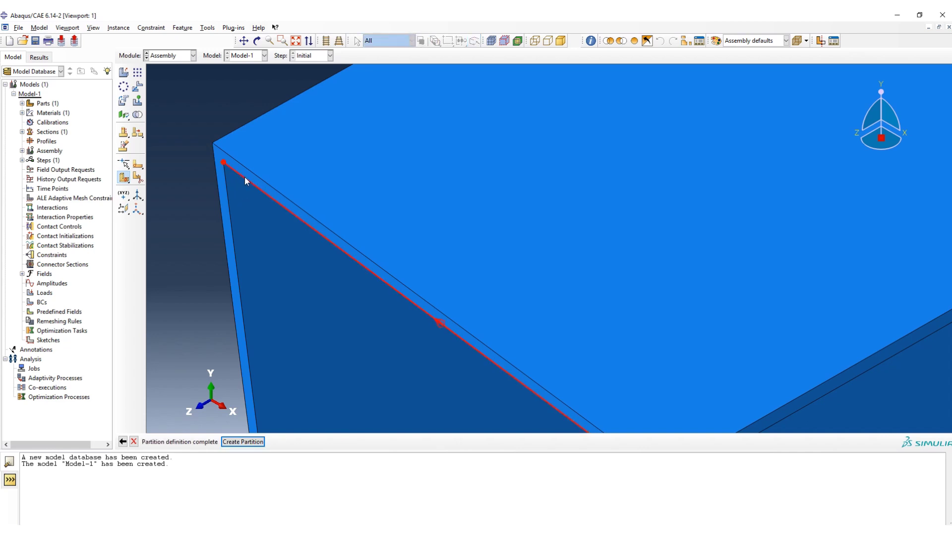
left_click(248, 441)
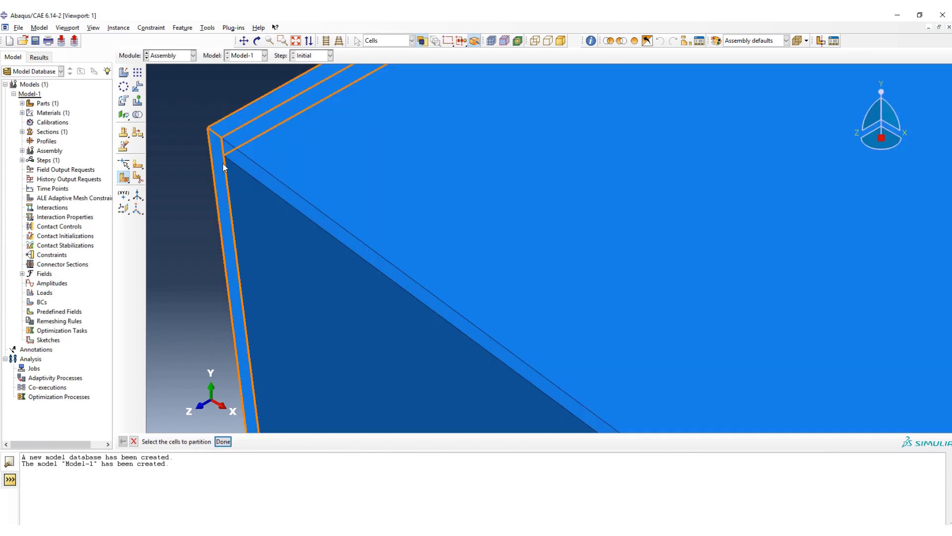
- Partition the web cell with a point-and-normal plane through the upper inner corner, normal to the web's inner vertical edge
scroll(260, 201, "down", 3)
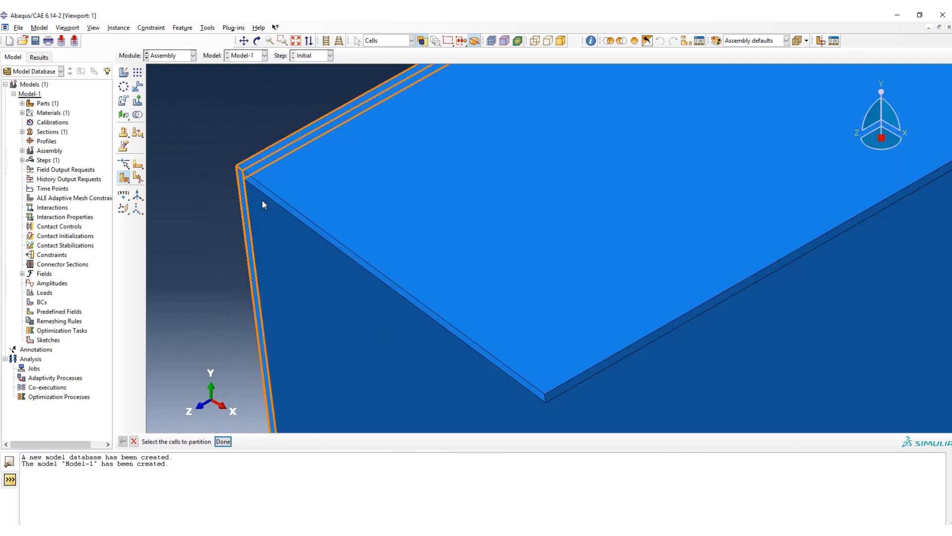
left_click(243, 40)
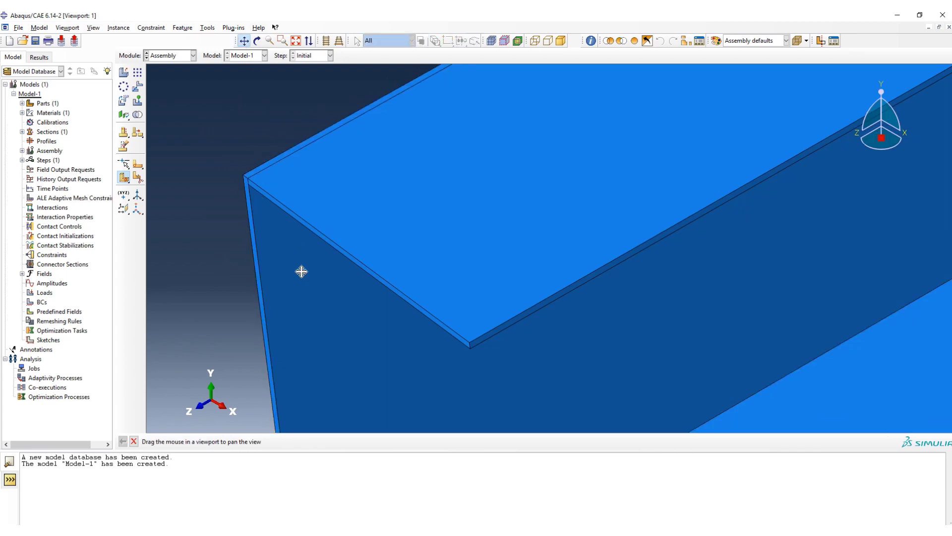
left_click_drag(300, 269, 307, 163)
left_click_drag(302, 288, 292, 152)
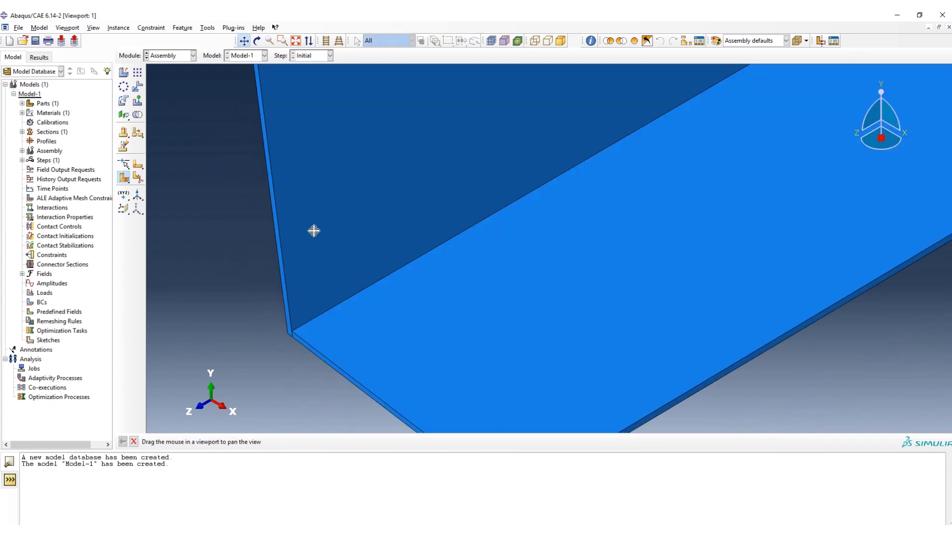
left_click_drag(313, 232, 279, 173)
left_click(243, 41)
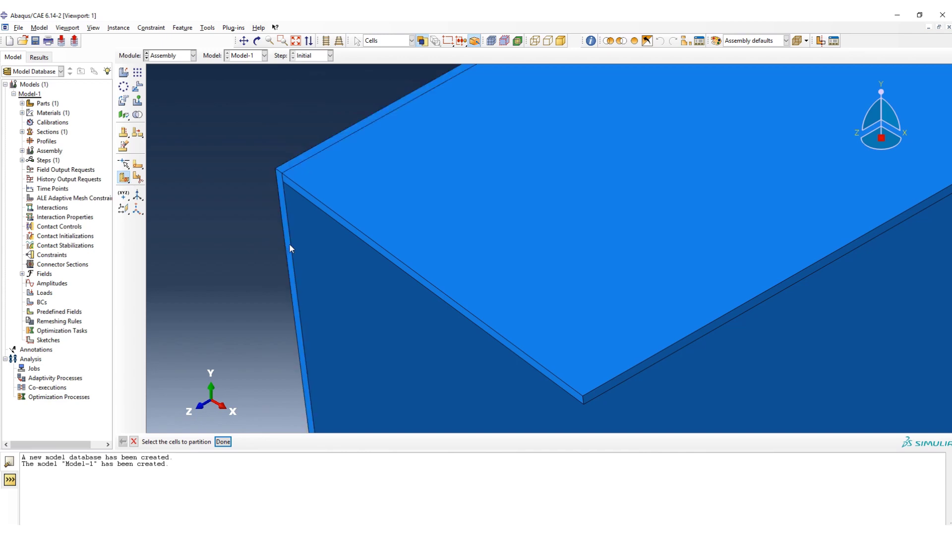
left_click(223, 442)
left_click(273, 442)
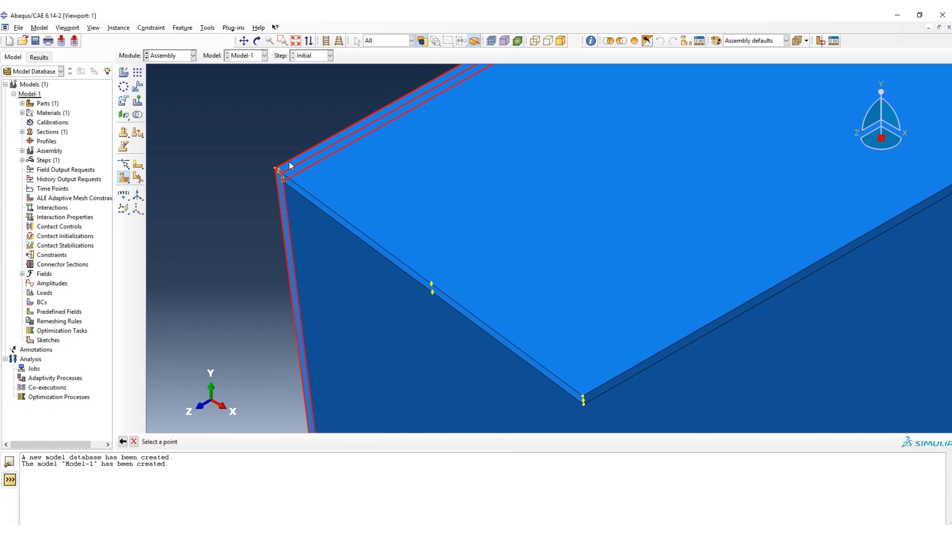
scroll(289, 166, "up", 4)
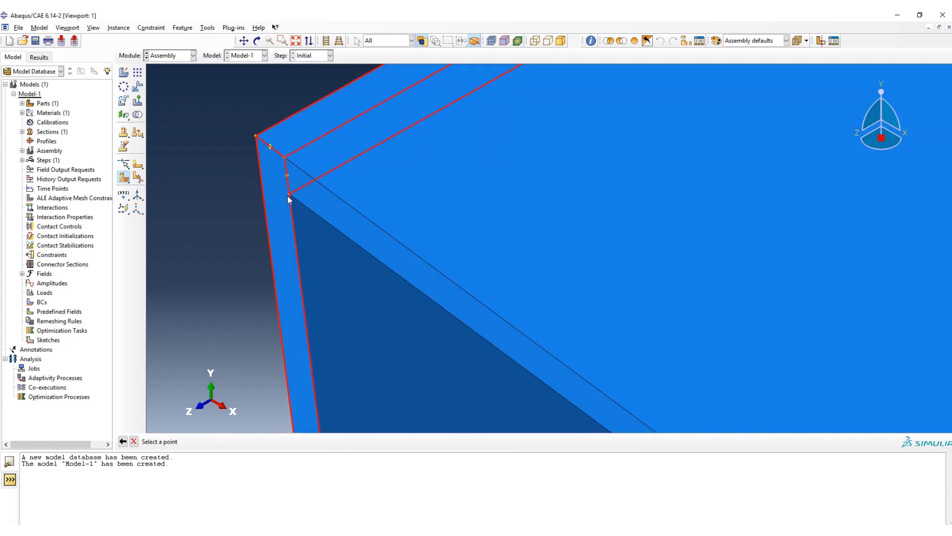
left_click(290, 194)
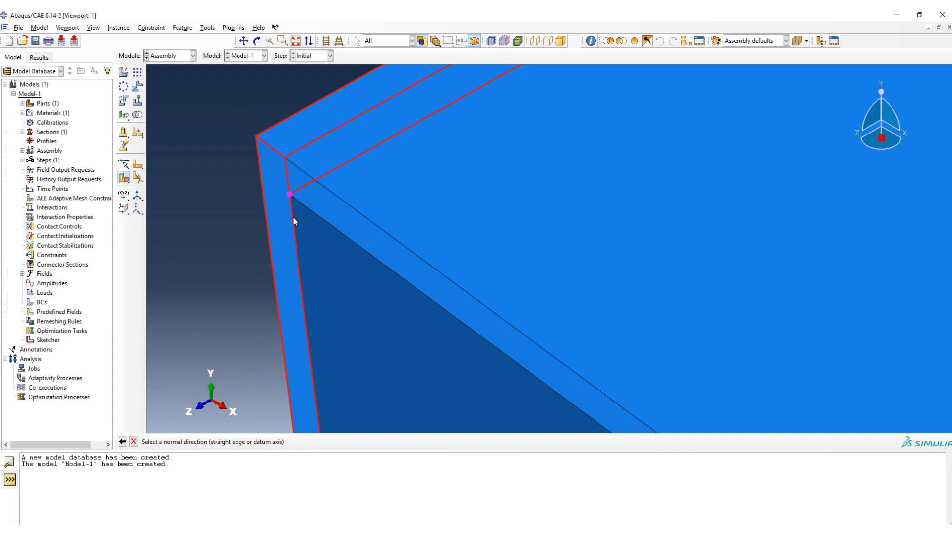
left_click(293, 216)
left_click(260, 443)
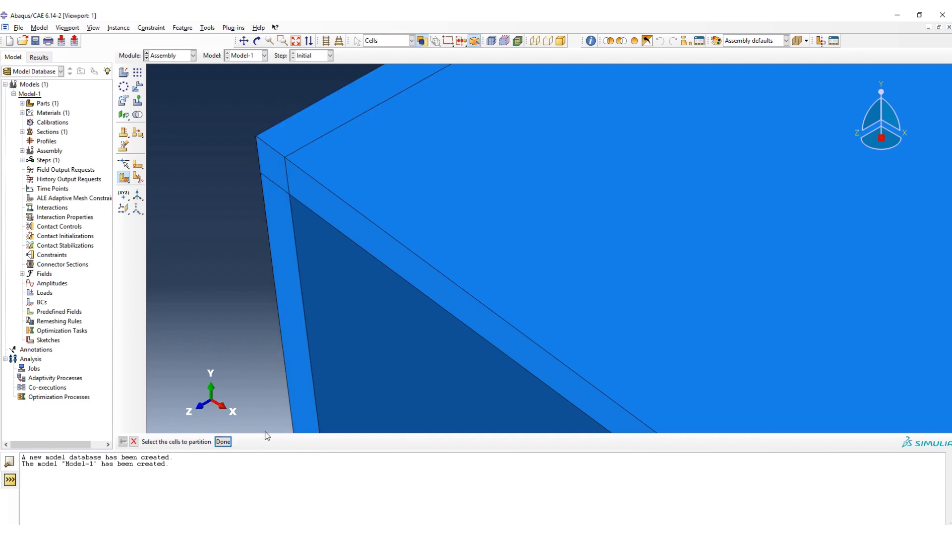
- Partition the web cell with a point-and-normal plane through the lower inner corner, normal to the web's inner vertical edge
scroll(303, 287, "down", 1)
scroll(303, 289, "down", 3)
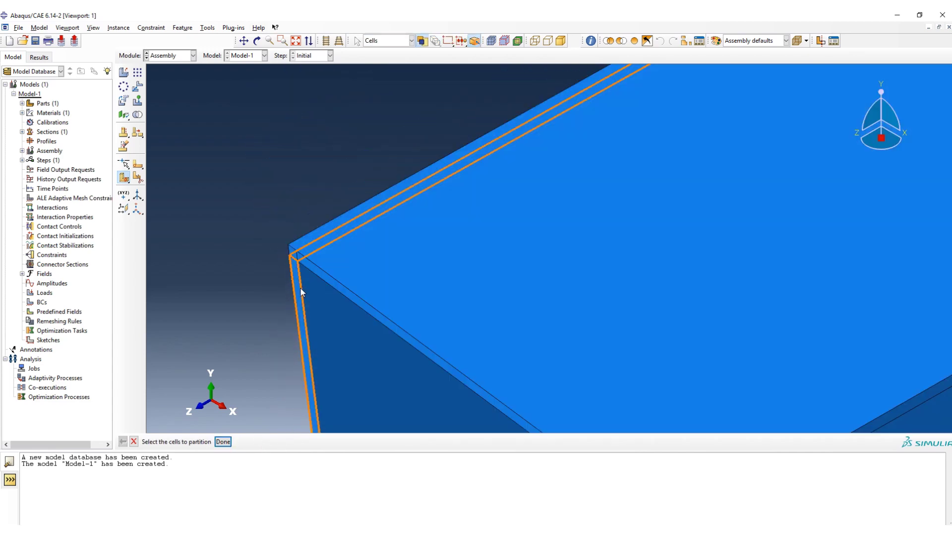
left_click(242, 43)
left_click_drag(344, 328, 314, 80)
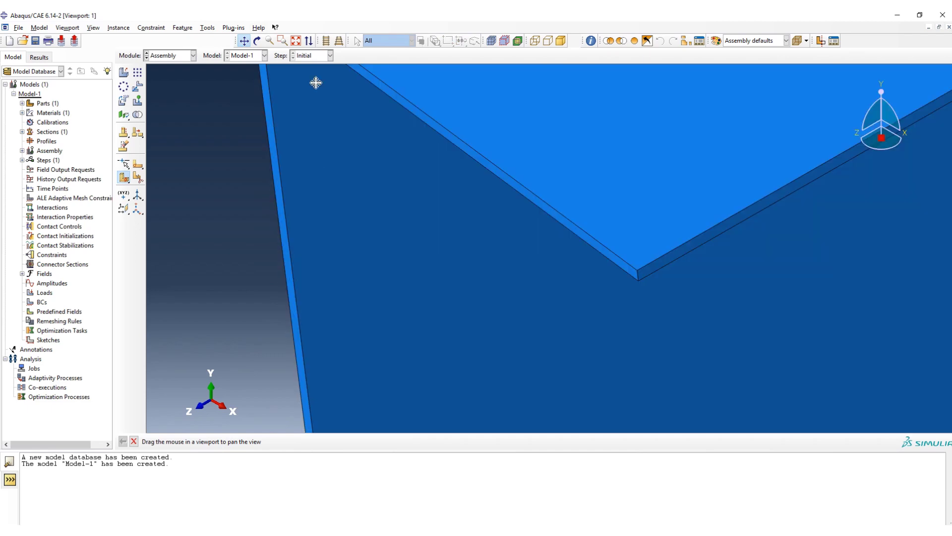
left_click_drag(352, 311, 311, 121)
left_click_drag(347, 281, 350, 100)
left_click_drag(346, 249, 349, 121)
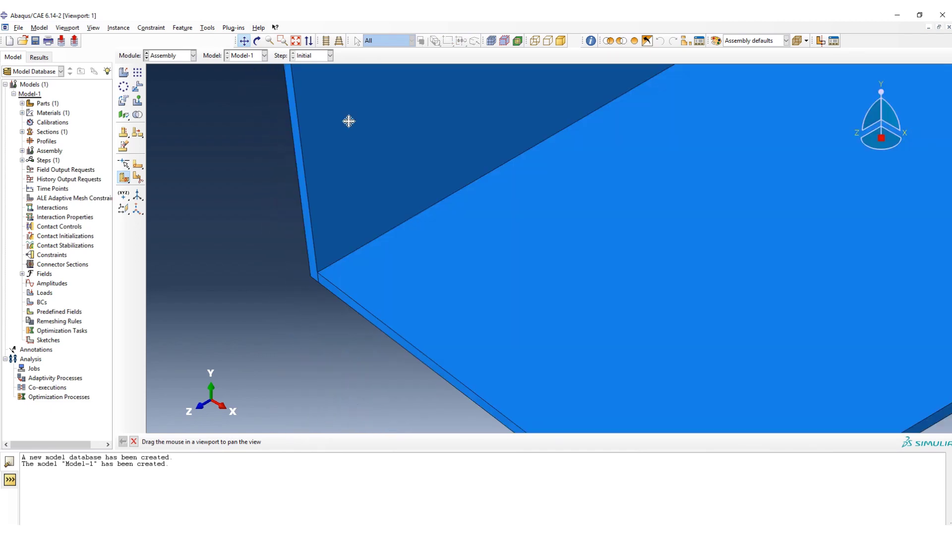
mouse_move(344, 160)
left_mouse_down()
mouse_move(333, 222)
mouse_move(357, 129)
left_mouse_up()
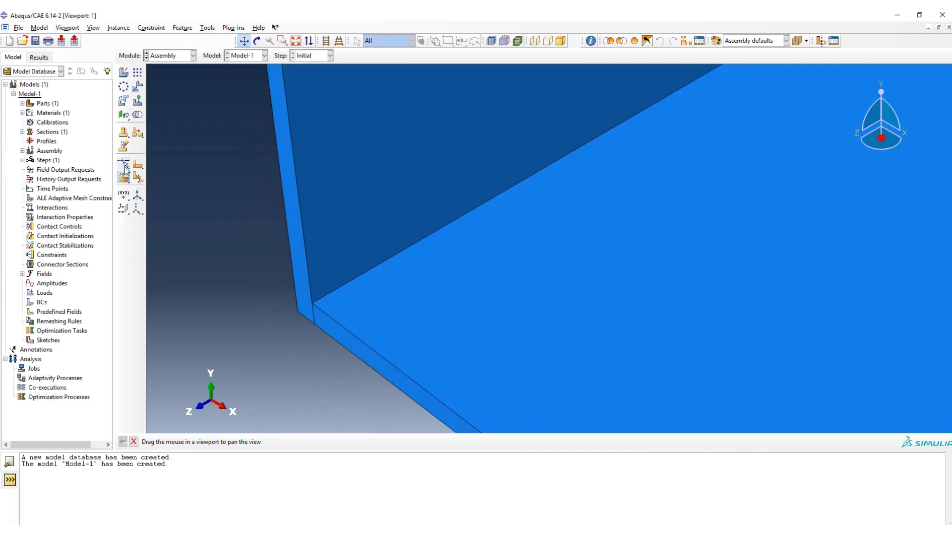
left_click(243, 40)
left_click(306, 251)
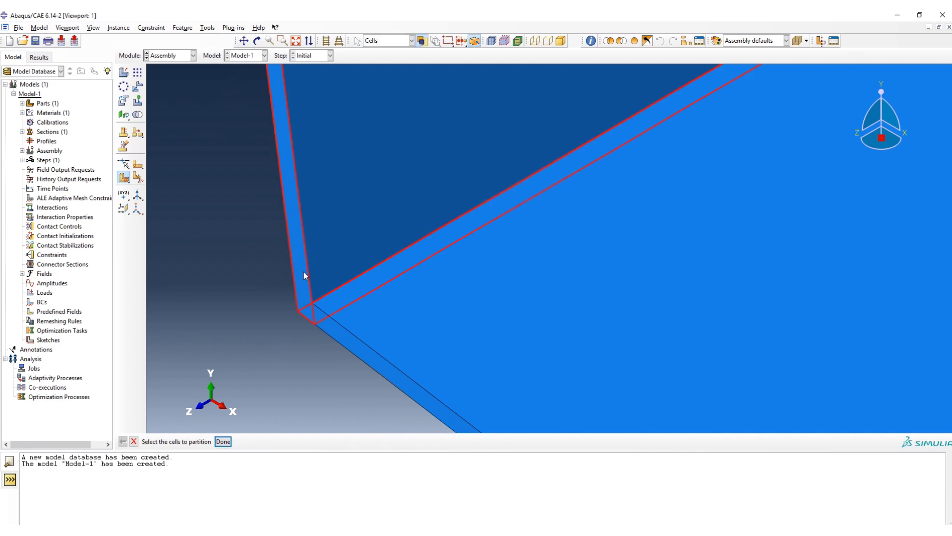
left_click(223, 442)
left_click(253, 442)
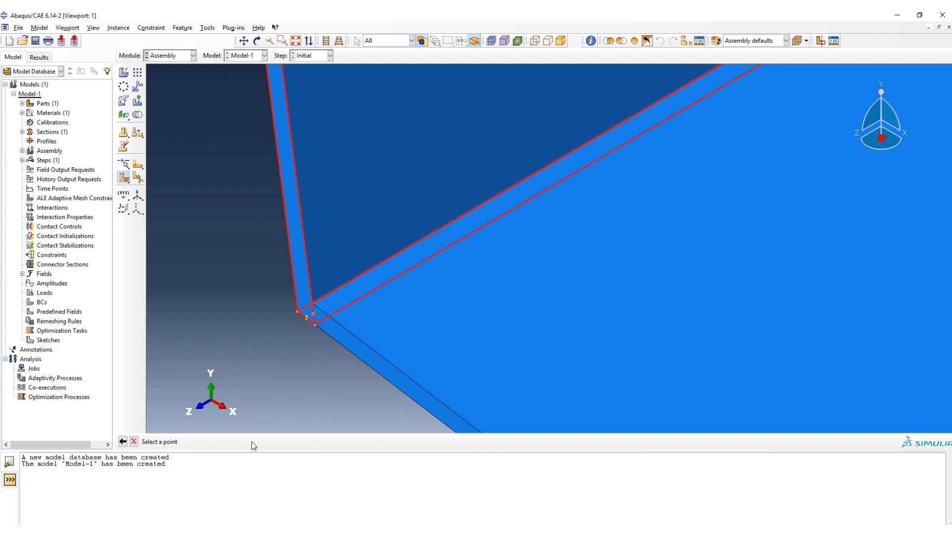
scroll(281, 328, "up", 3)
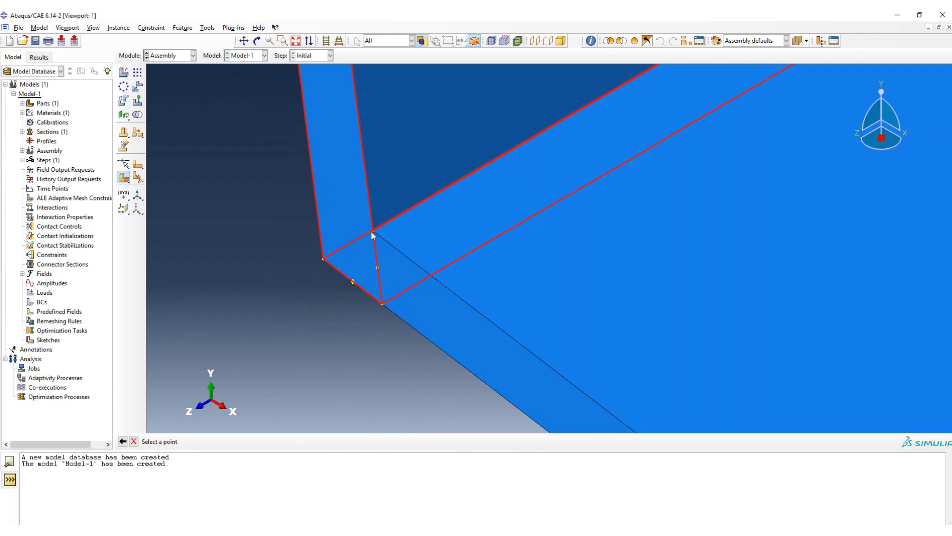
left_click(373, 231)
left_click(370, 210)
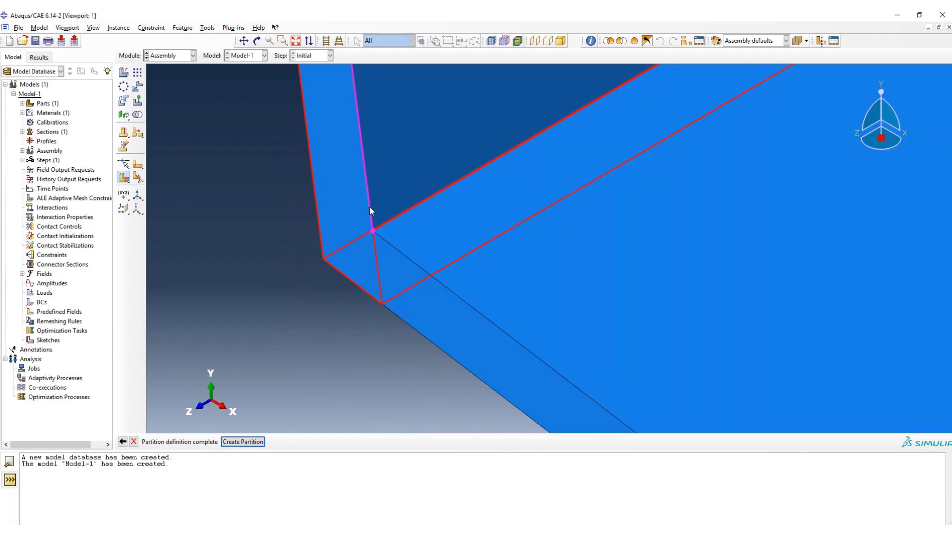
left_click(255, 441)
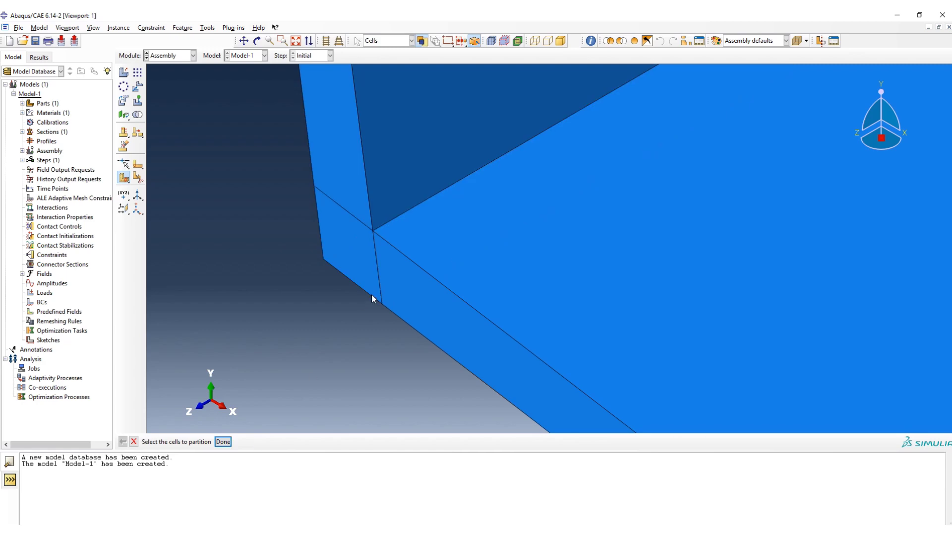
- Switch to the Step module and create a Static, General step named Step-Load after Initial, keeping the default settings
scroll(368, 290, "down", 5)
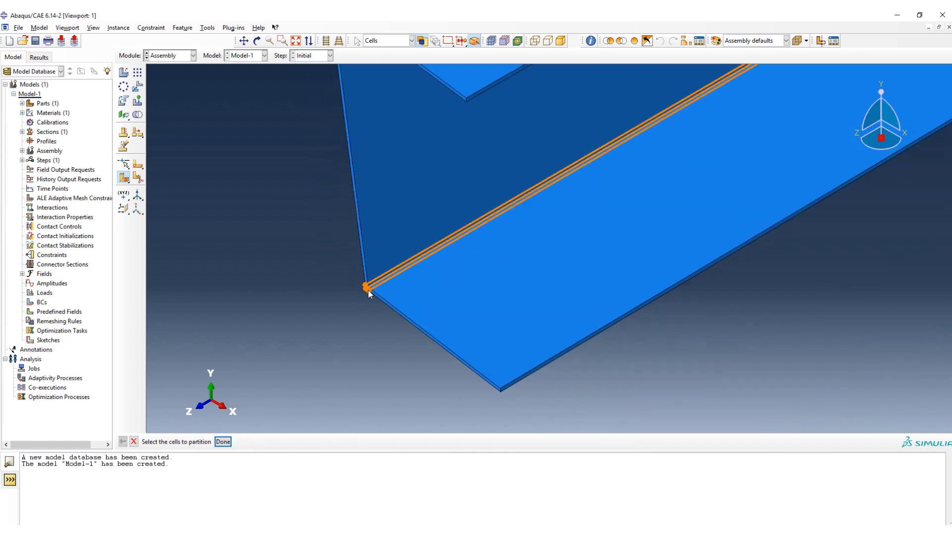
scroll(368, 290, "down", 4)
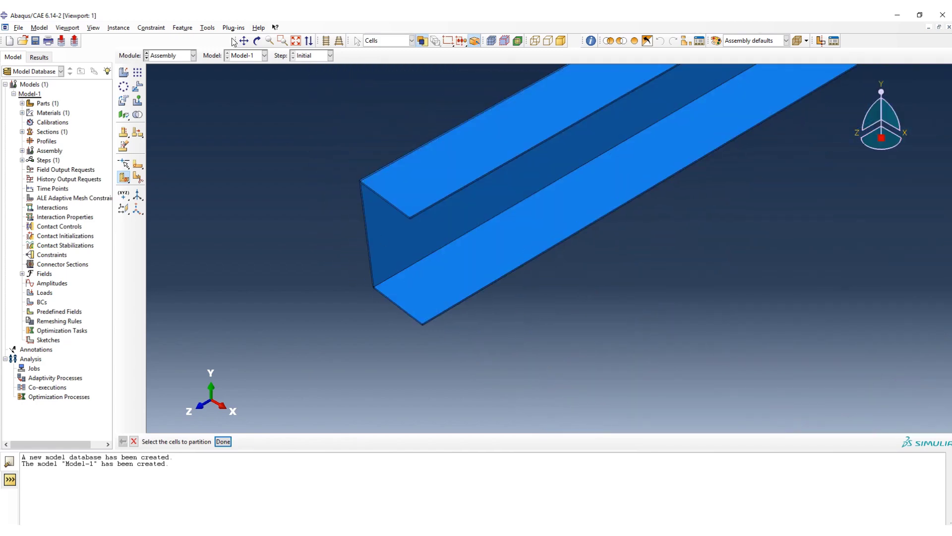
left_click(244, 41)
left_click_drag(406, 217, 318, 288)
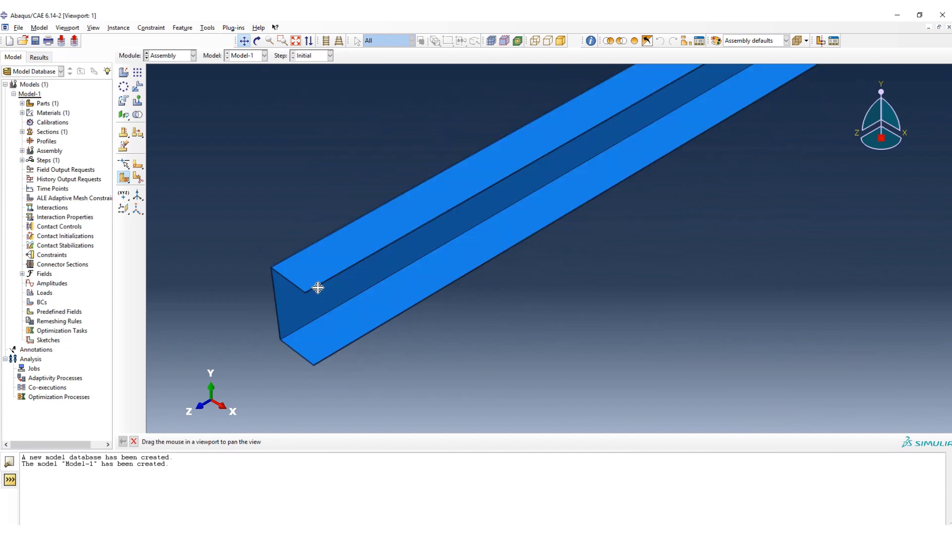
scroll(318, 287, "down", 3)
left_click_drag(424, 241, 376, 241)
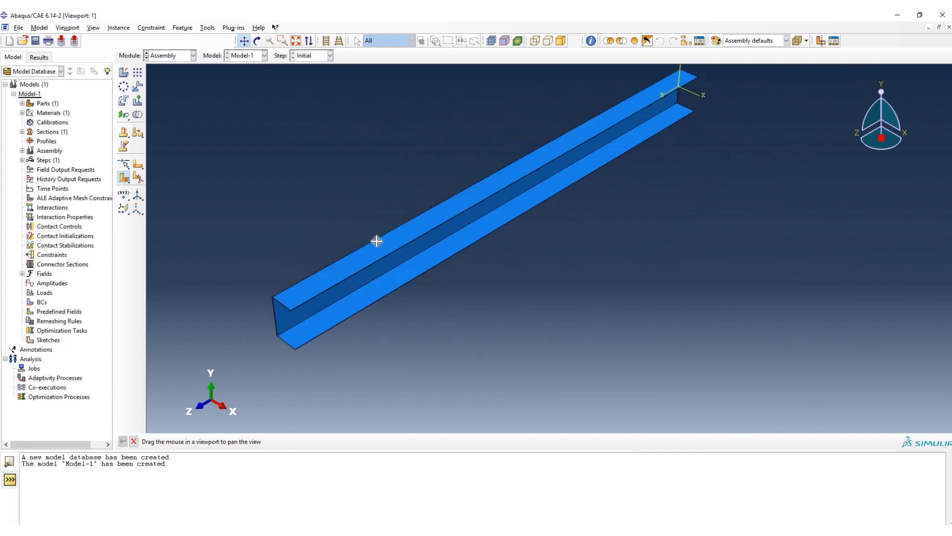
left_click(177, 56)
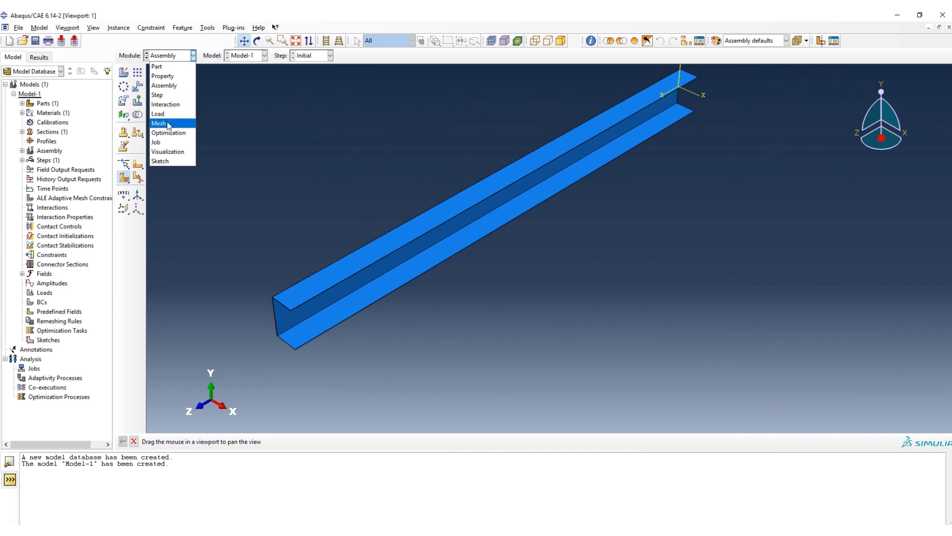
left_click(164, 95)
left_click(123, 74)
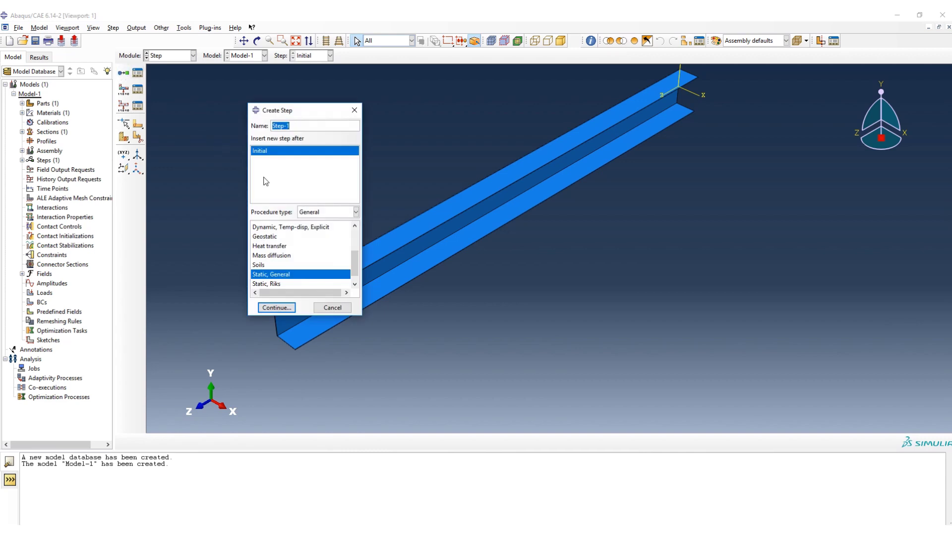
left_click(295, 125)
left_click(276, 308)
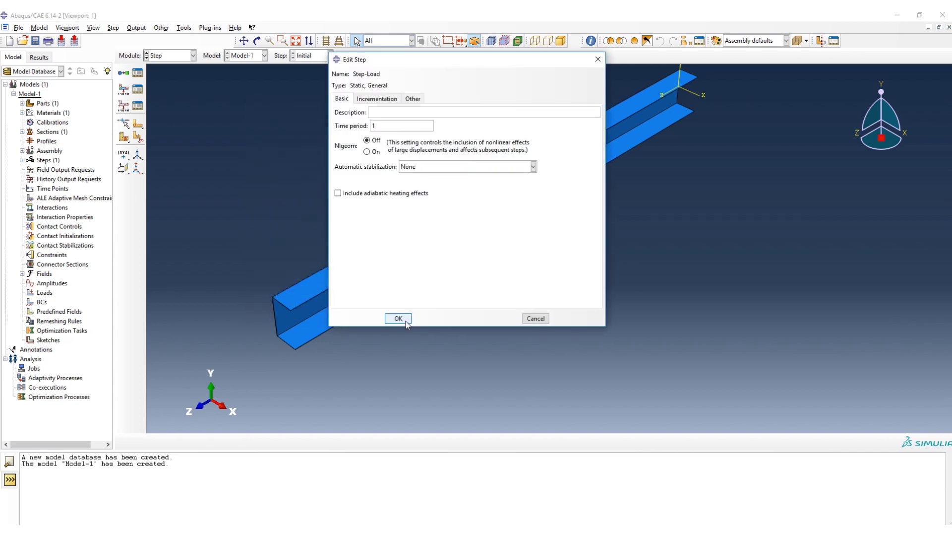
left_click(400, 319)
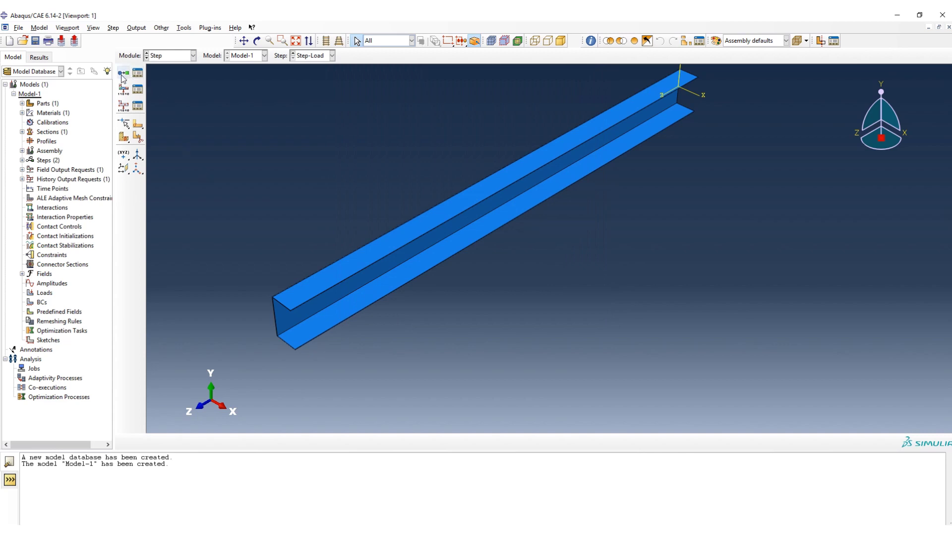
- Create a linear perturbation Frequency step named Step-NaturalFrequency after Step-Load, requesting the eigenvalues by number with the Lanczos solver
left_click(122, 74)
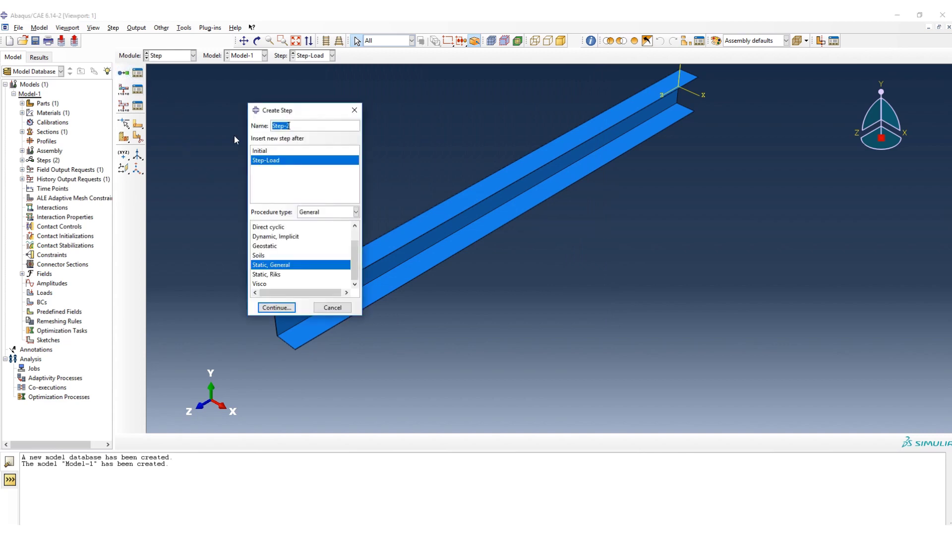
left_click(292, 126)
left_click(320, 212)
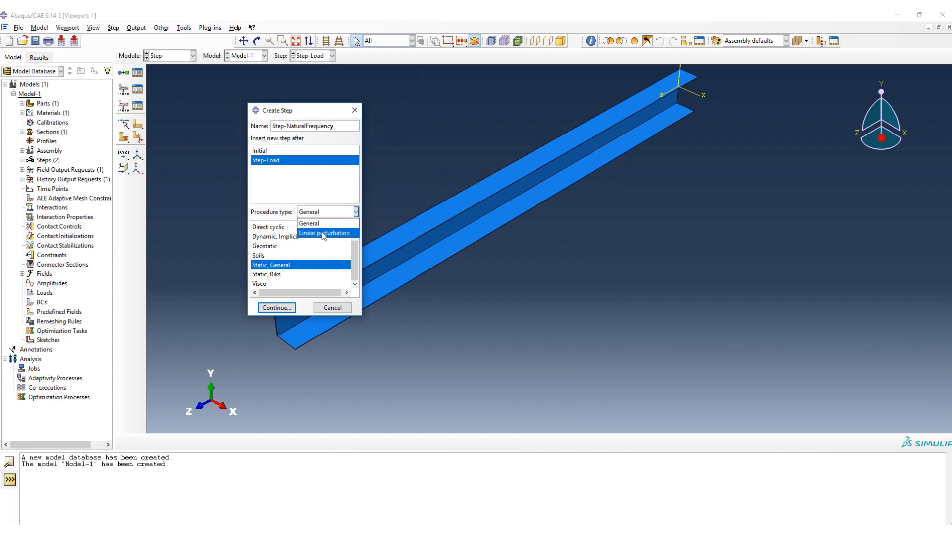
left_click(323, 233)
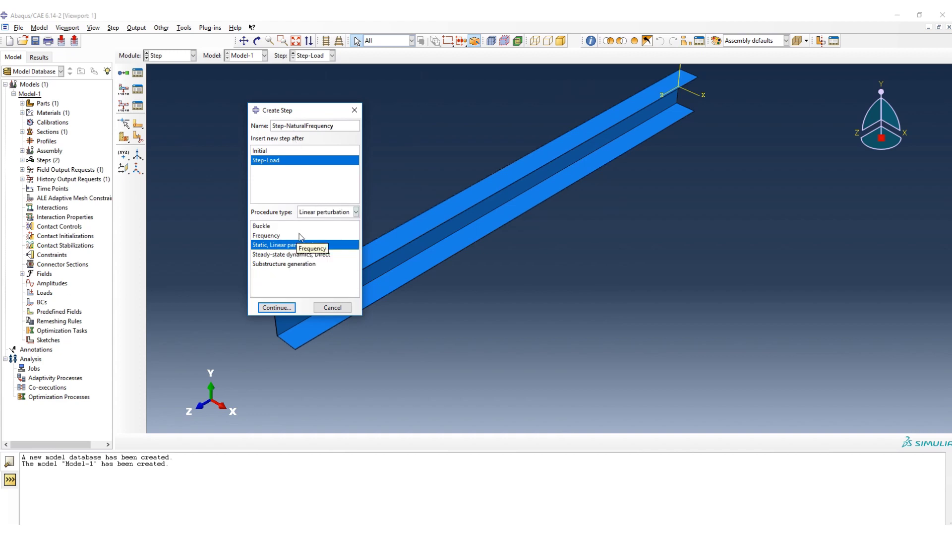
left_click(266, 236)
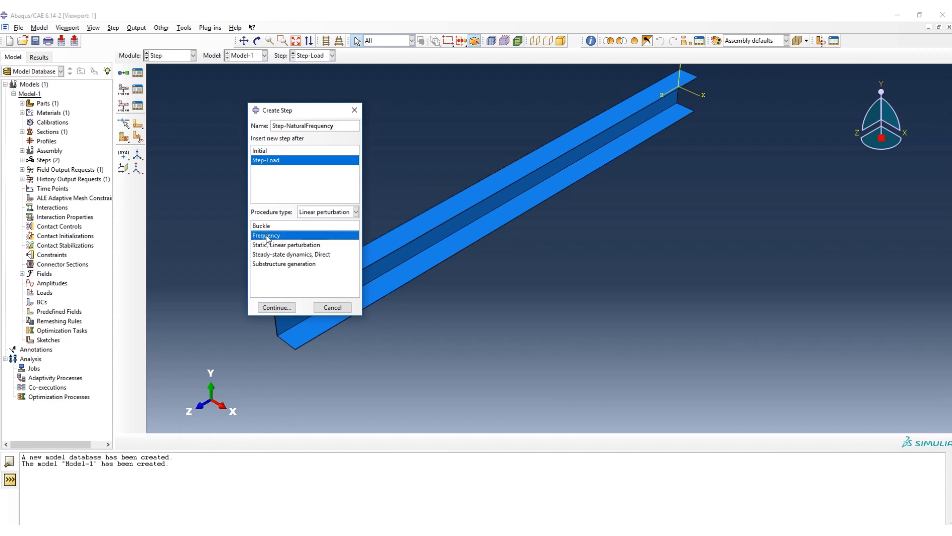
left_click(277, 307)
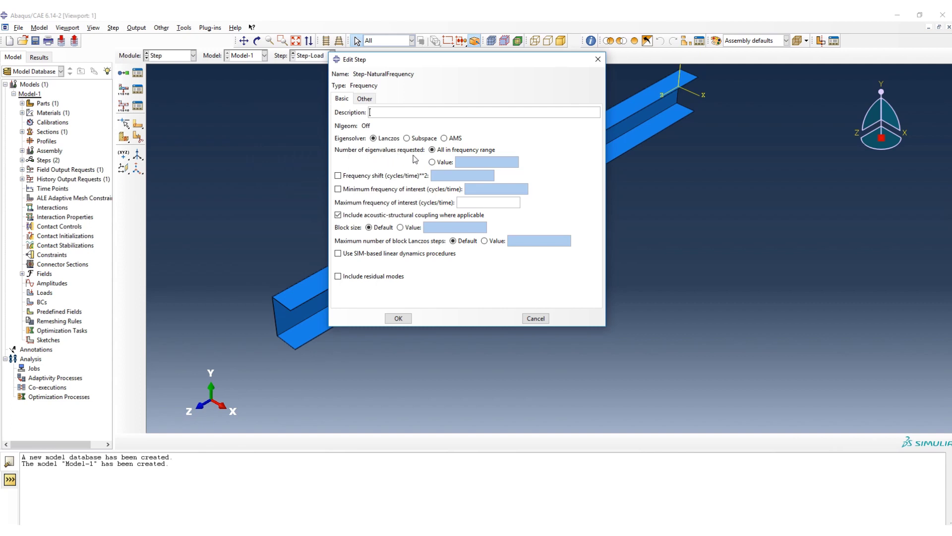
left_click(446, 163)
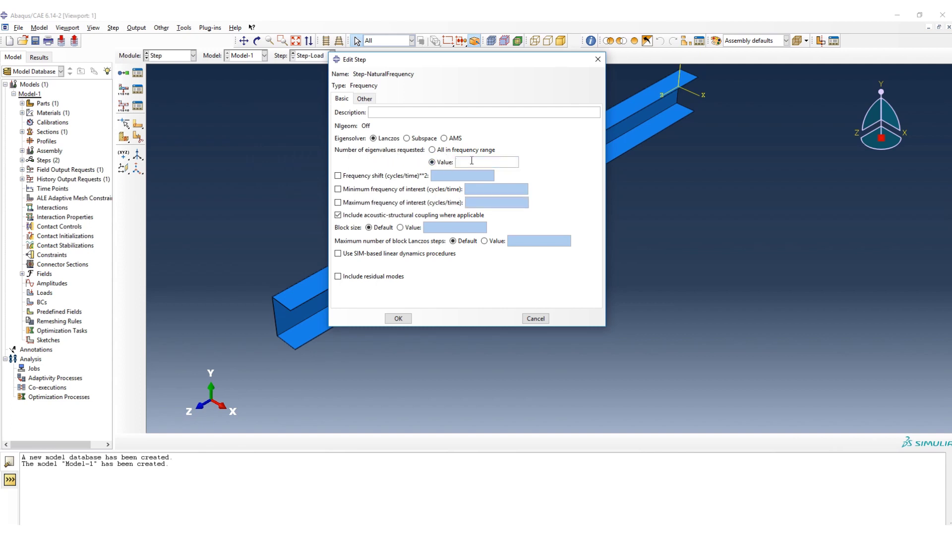
left_click(397, 318)
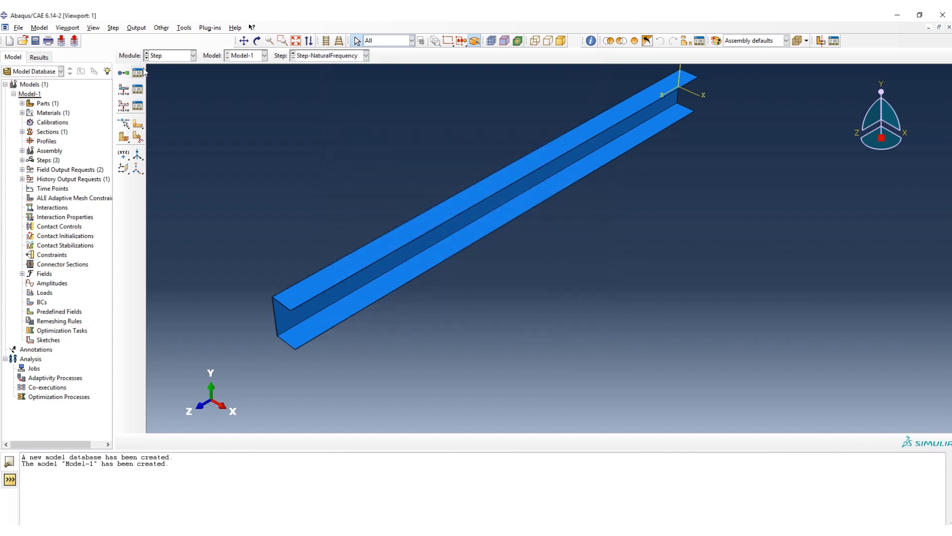
- Switch to the Load module and make Step-Load the current step
left_click(158, 55)
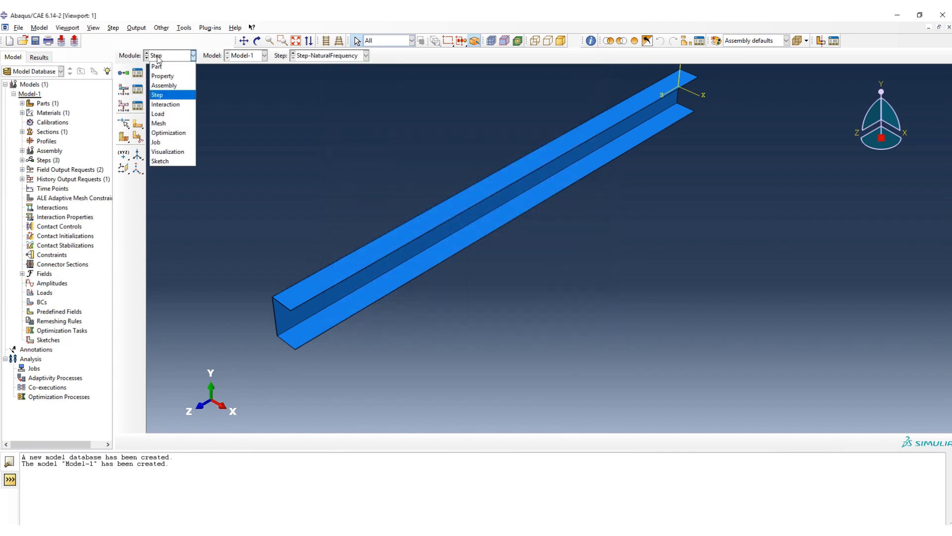
left_click(167, 115)
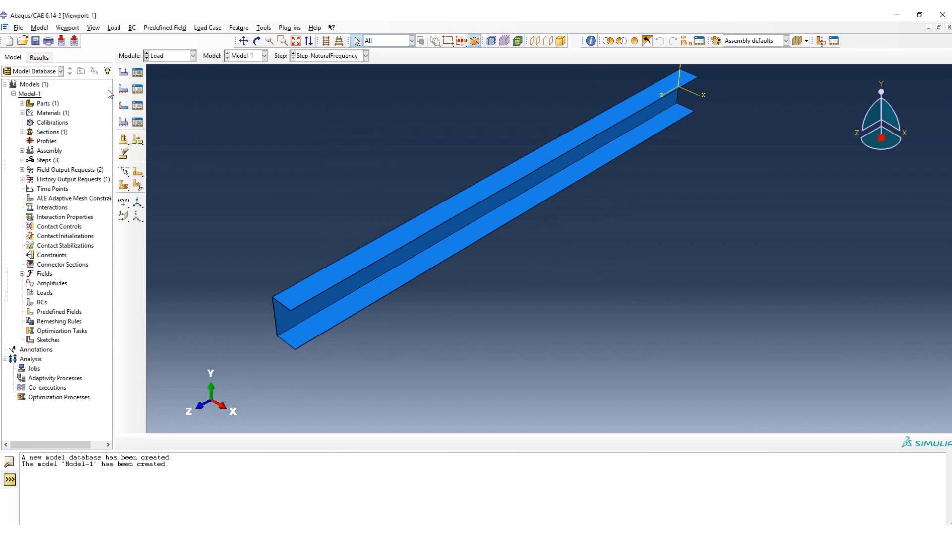
left_click(313, 56)
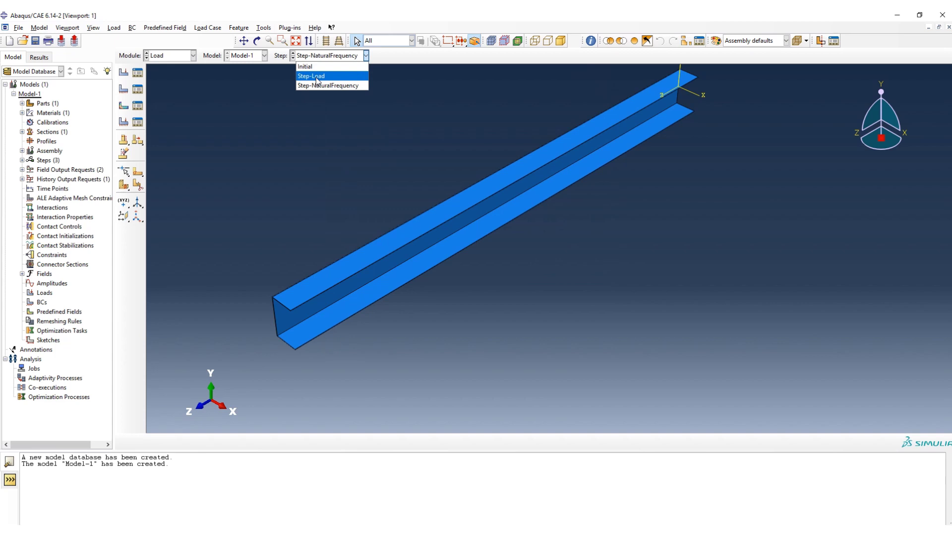
left_click(331, 77)
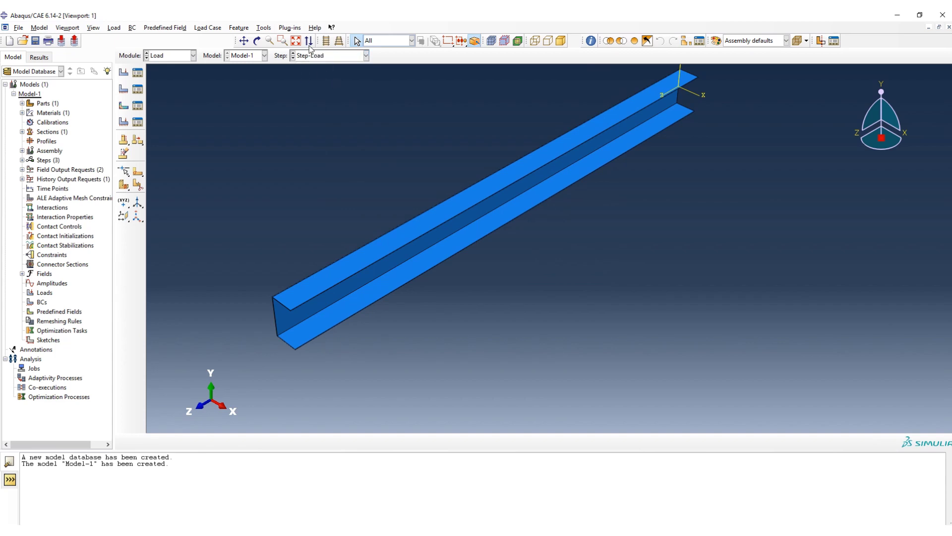
- Start a mechanical Displacement/Rotation boundary condition named BC-1 in Step-Load
left_click(124, 89)
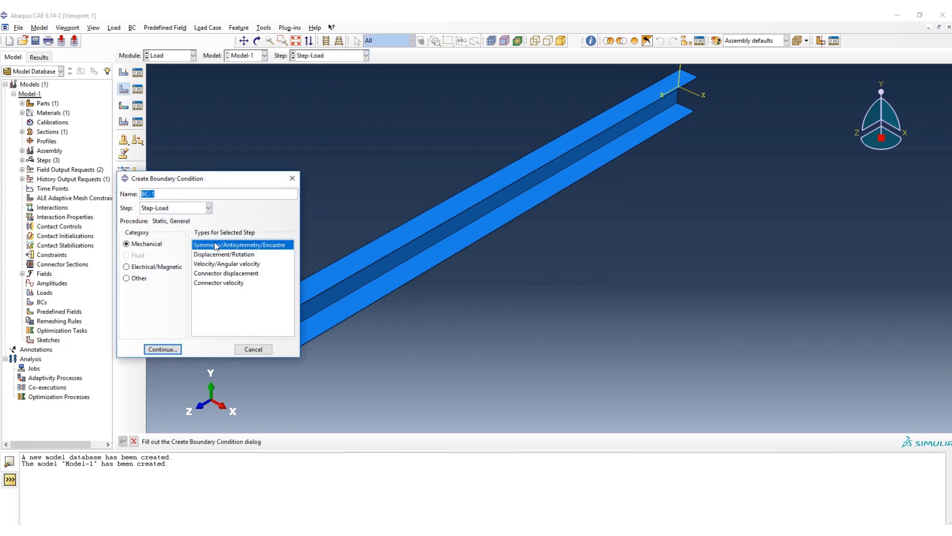
left_click_drag(219, 179, 239, 94)
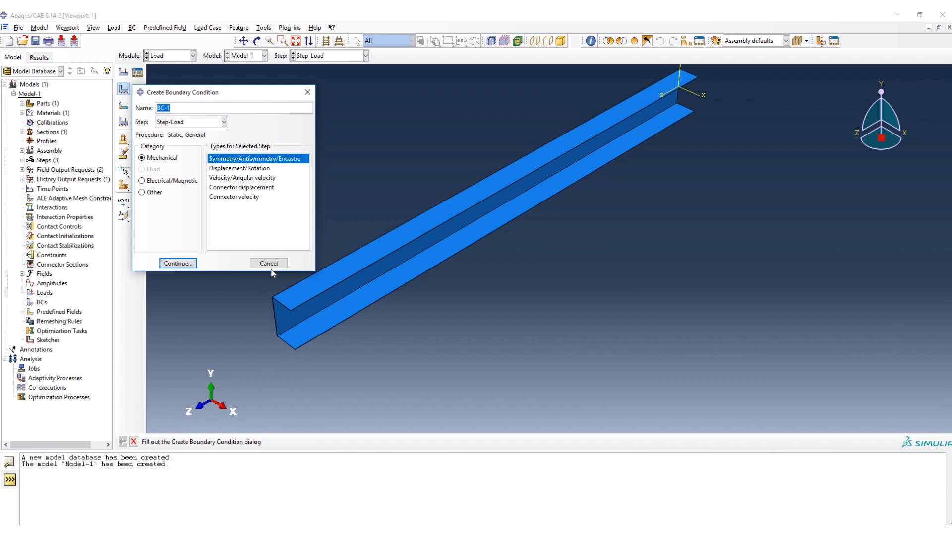
left_click(230, 168)
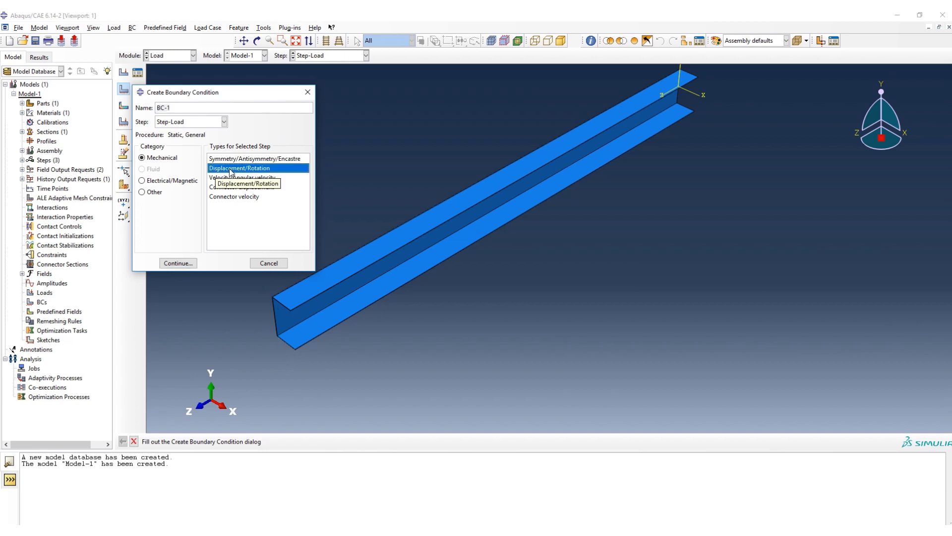
left_click(178, 262)
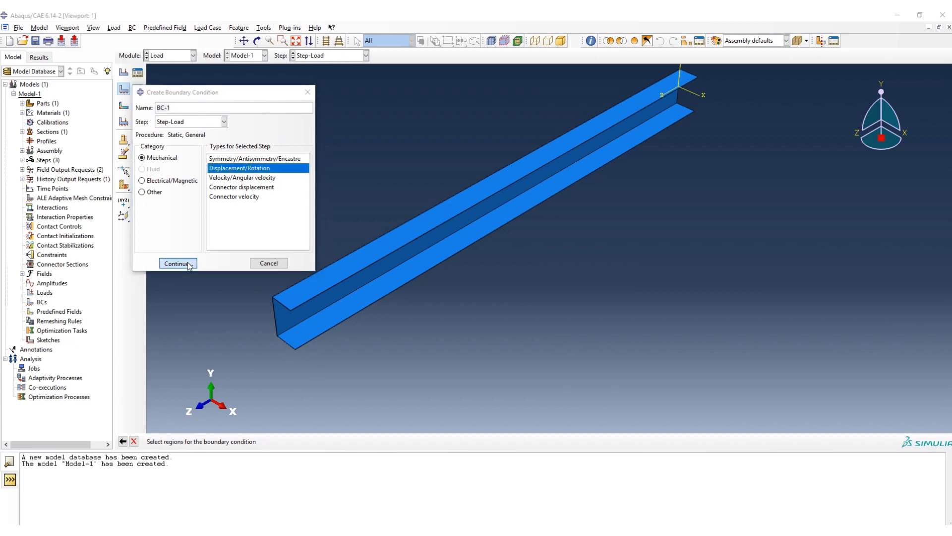
- Select the top flange, upper corner and web faces at the beam's near end as the boundary condition region
scroll(285, 302, "down", 5)
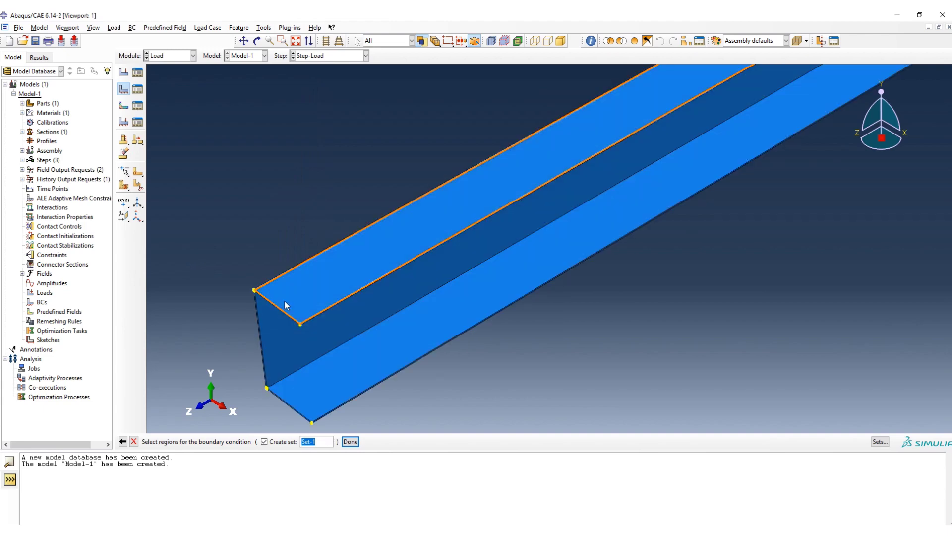
scroll(336, 398, "down", 2)
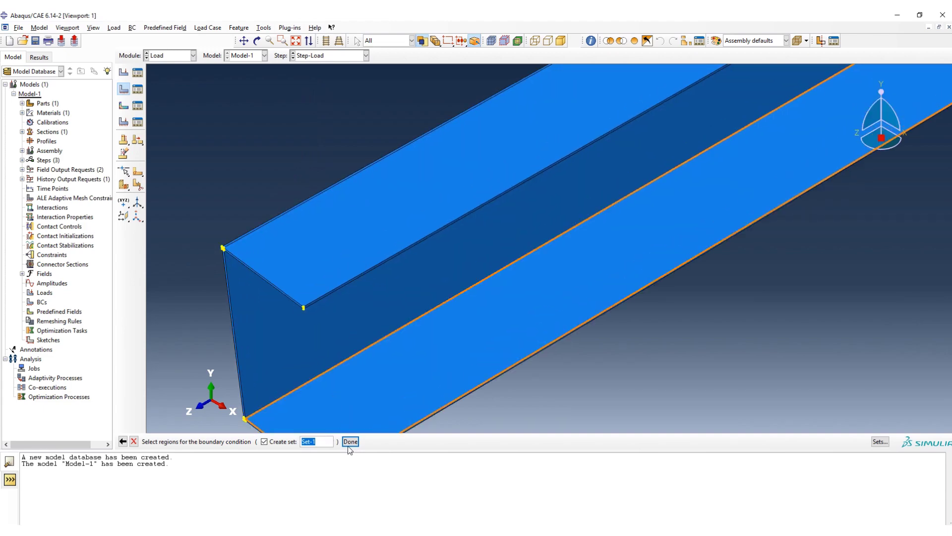
scroll(276, 316, "down", 4)
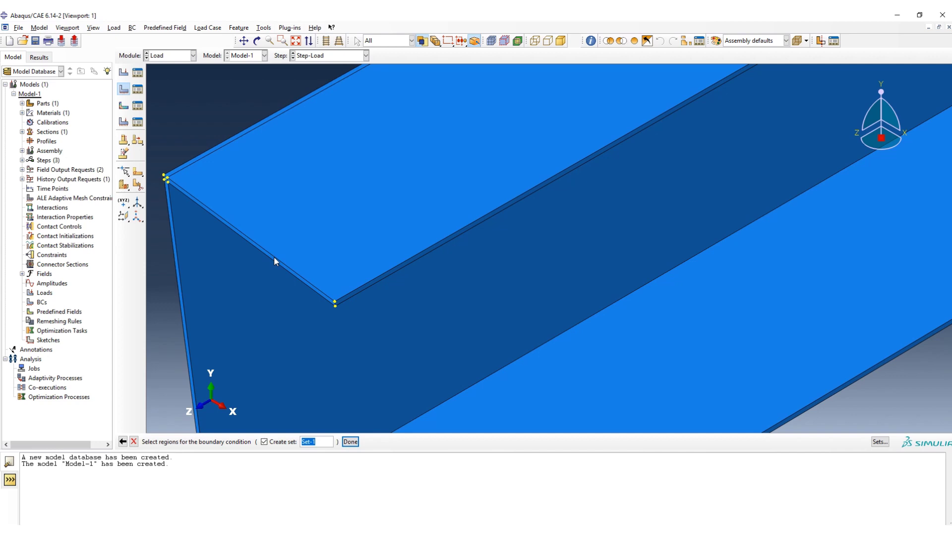
scroll(274, 263, "down", 4)
left_click(275, 262)
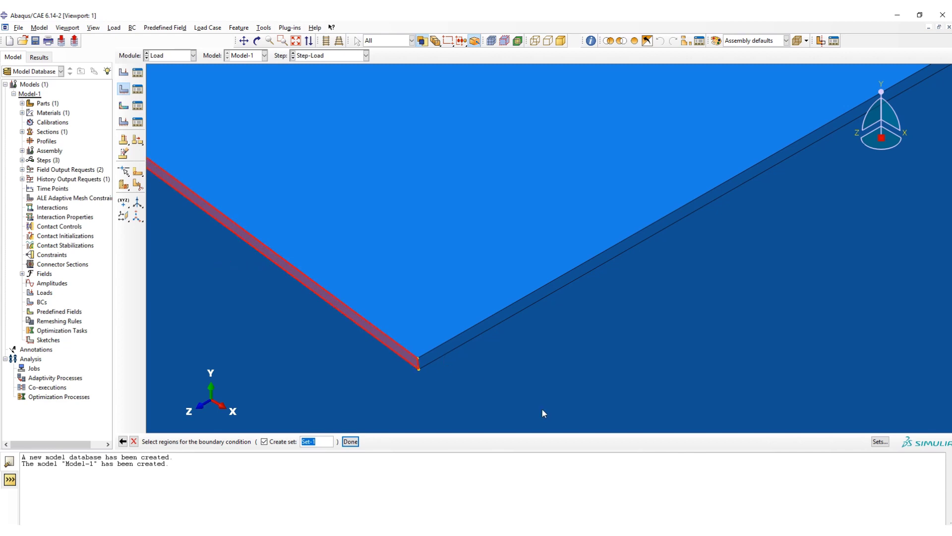
left_click(243, 41)
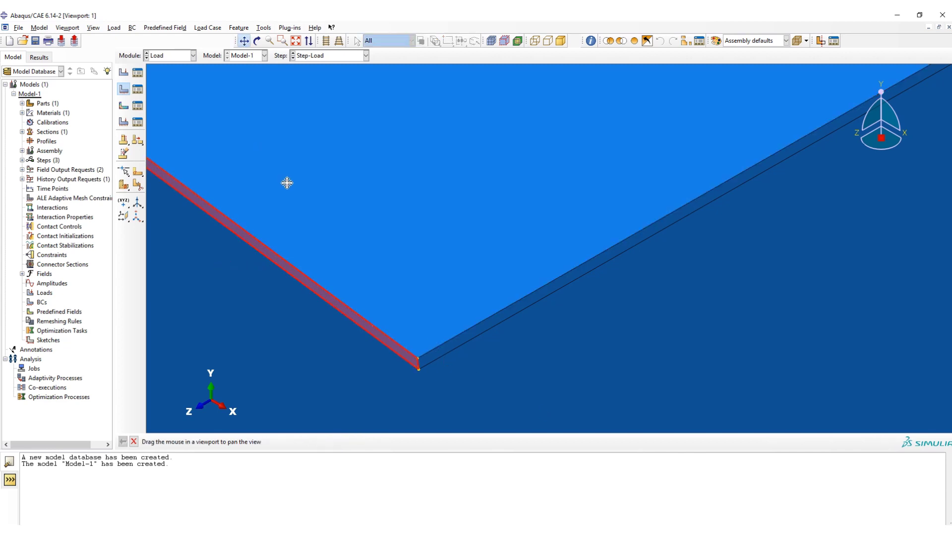
mouse_move(287, 183)
left_mouse_down()
mouse_move(677, 178)
mouse_move(549, 192)
mouse_move(536, 179)
mouse_move(559, 317)
left_mouse_up()
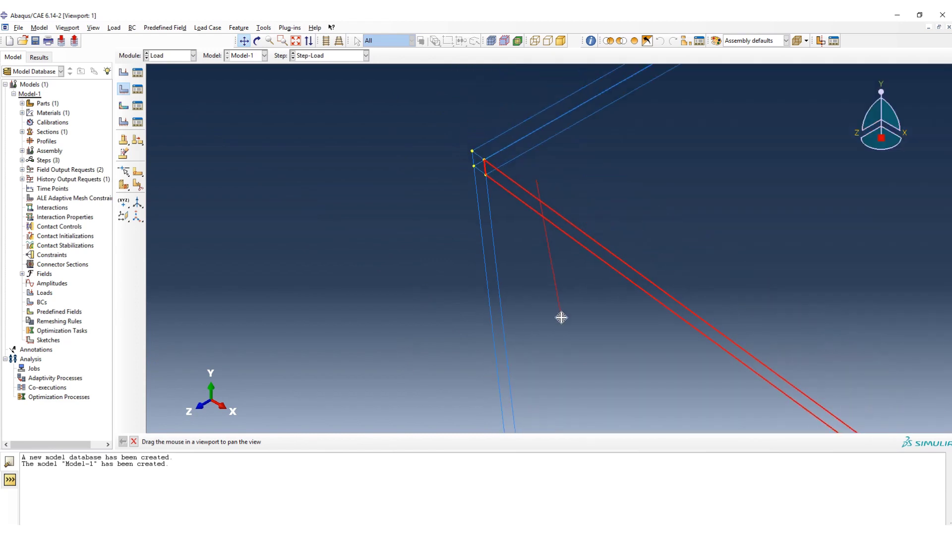
left_click(245, 41)
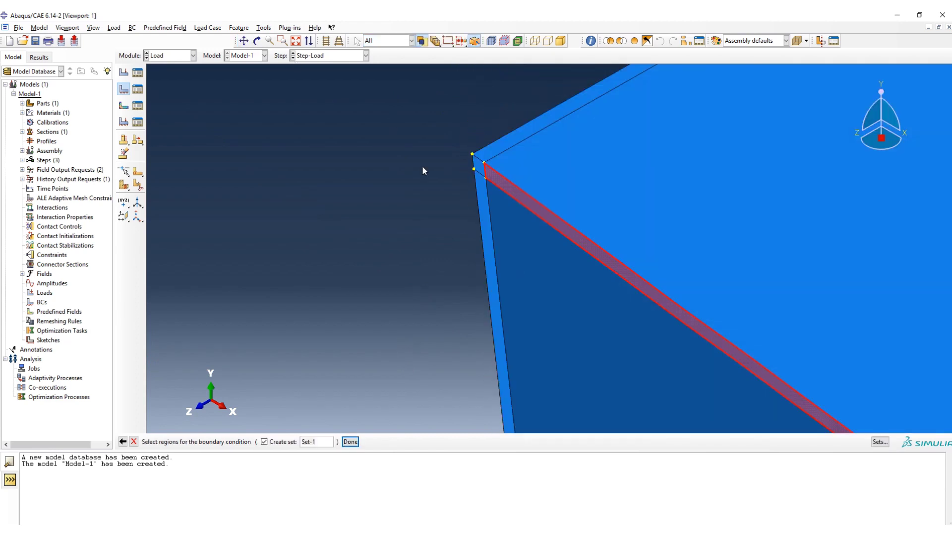
left_click(483, 196, "shift")
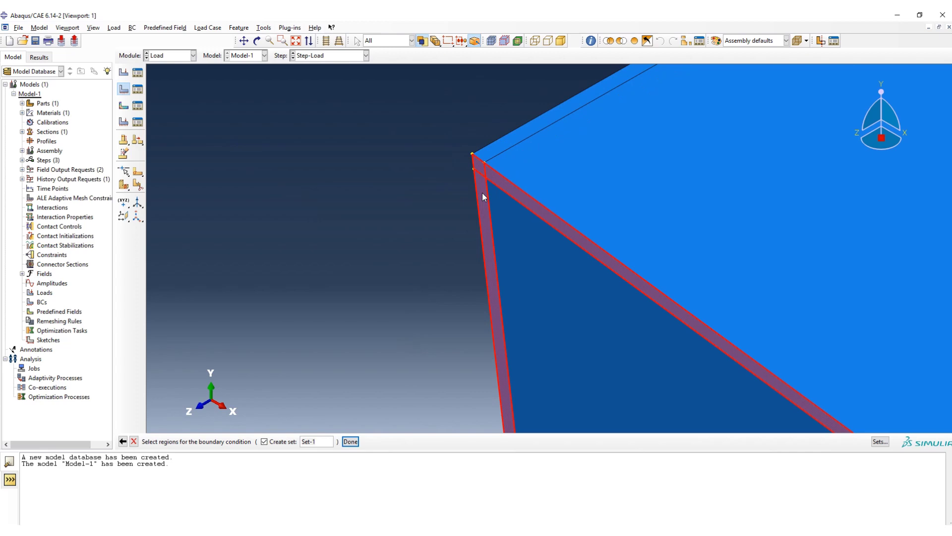
- Add the lower corner and bottom flange end faces to the selection and accept the boundary condition region as Set-1
left_click(243, 40)
left_click_drag(551, 298, 395, 84)
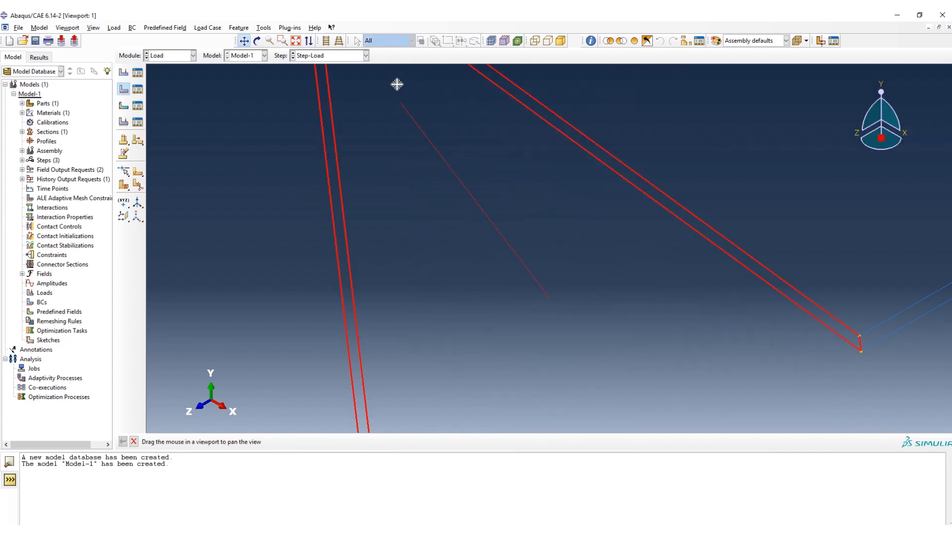
left_click_drag(467, 301, 296, 201)
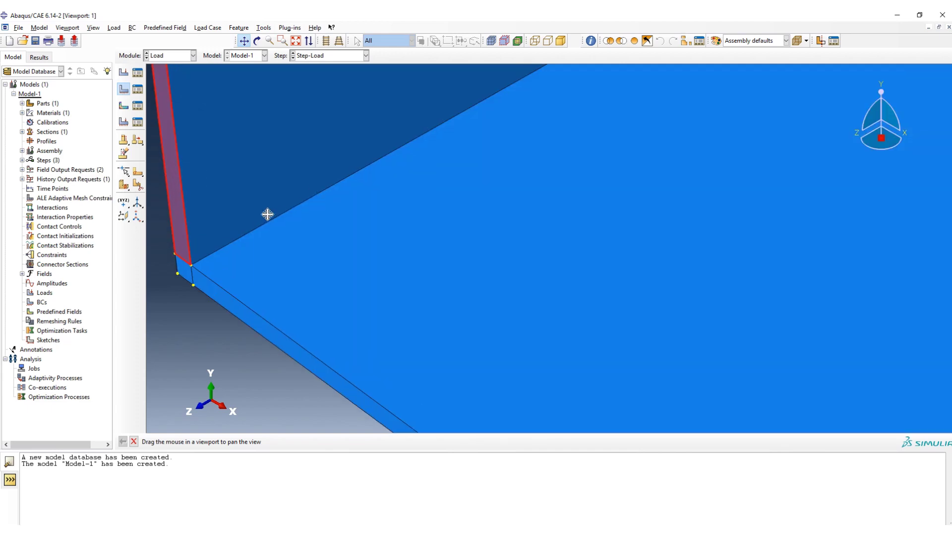
left_click(244, 41)
left_click(229, 308, "shift")
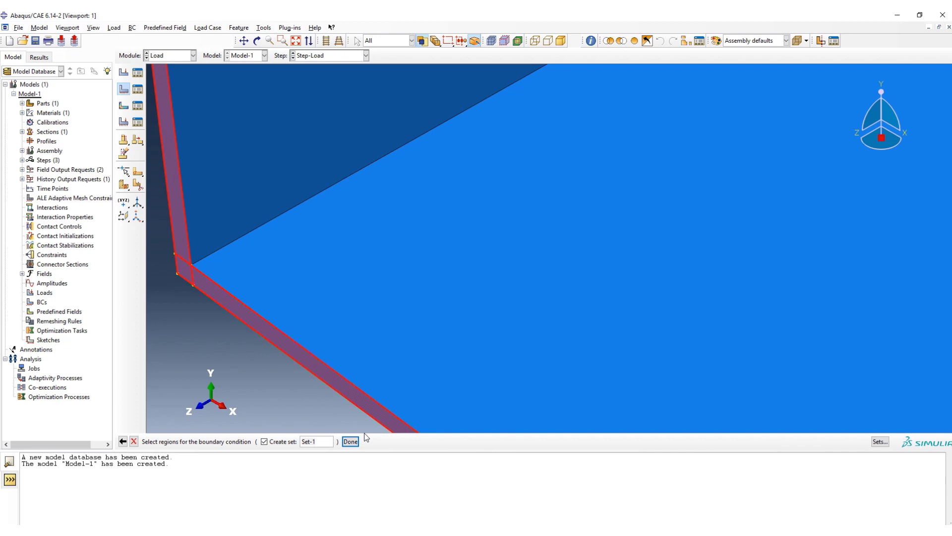
left_click(351, 441)
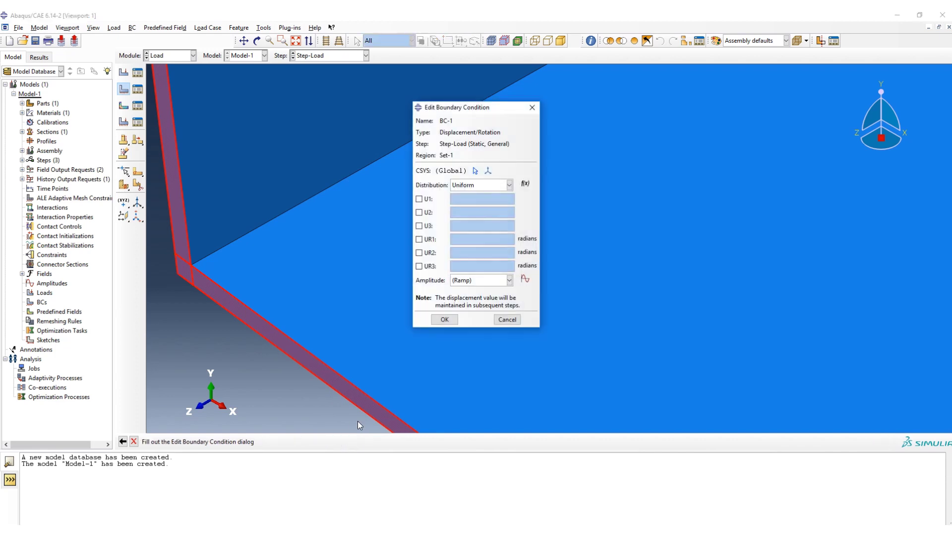
- Fix BC-1 in all six degrees of freedom, U1, U2, U3, UR1, UR2 and UR3, at 0
left_click(420, 199)
left_click(419, 212)
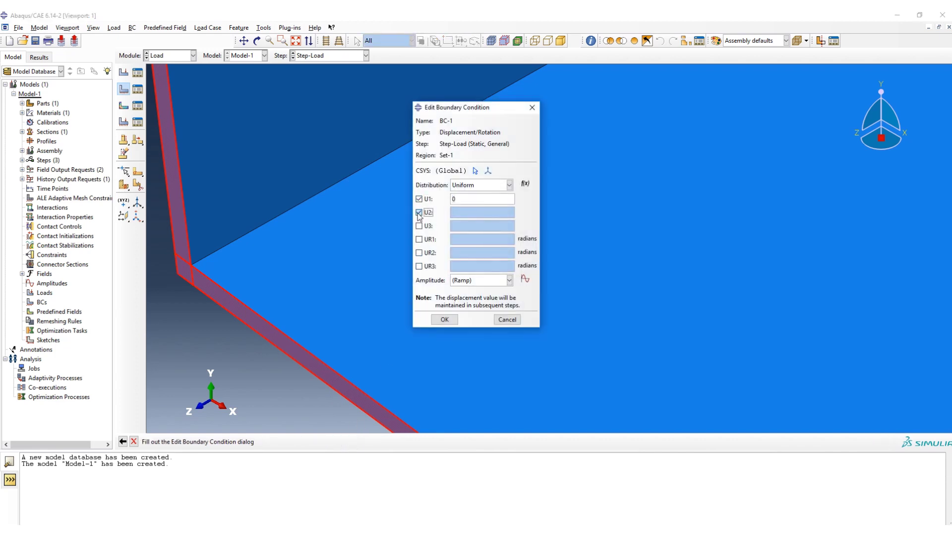
left_click(420, 226)
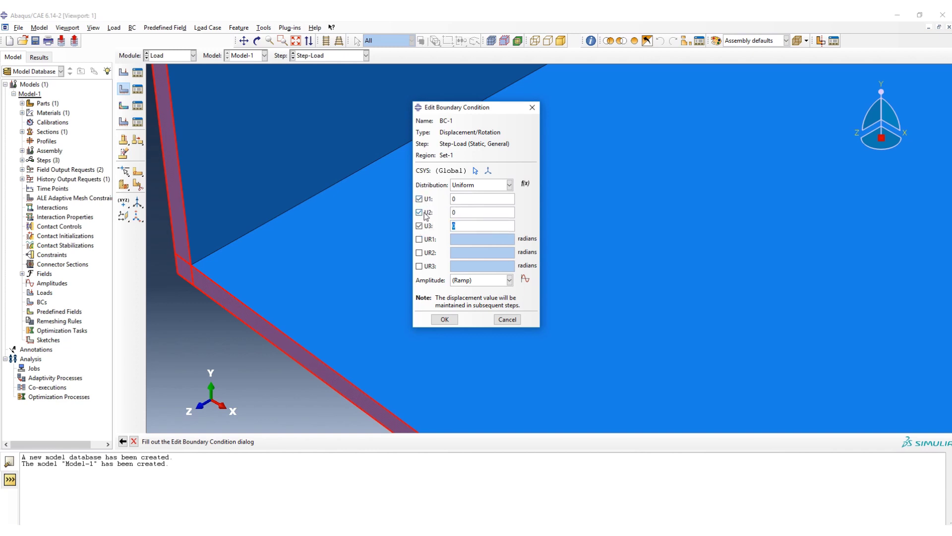
left_click(419, 239)
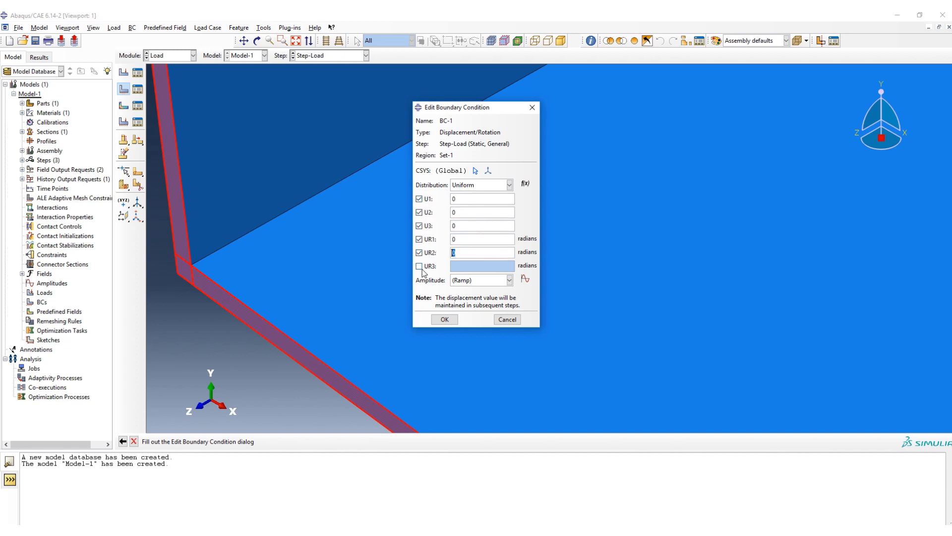
left_click(419, 266)
left_click(445, 319)
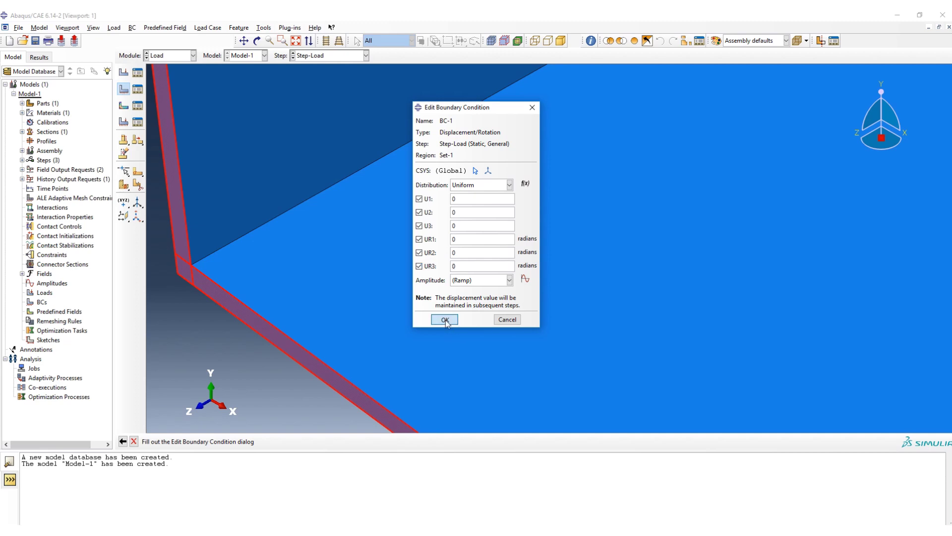
- Start another mechanical Displacement/Rotation boundary condition named BC-2 in Step-Load
scroll(309, 299, "up", 8)
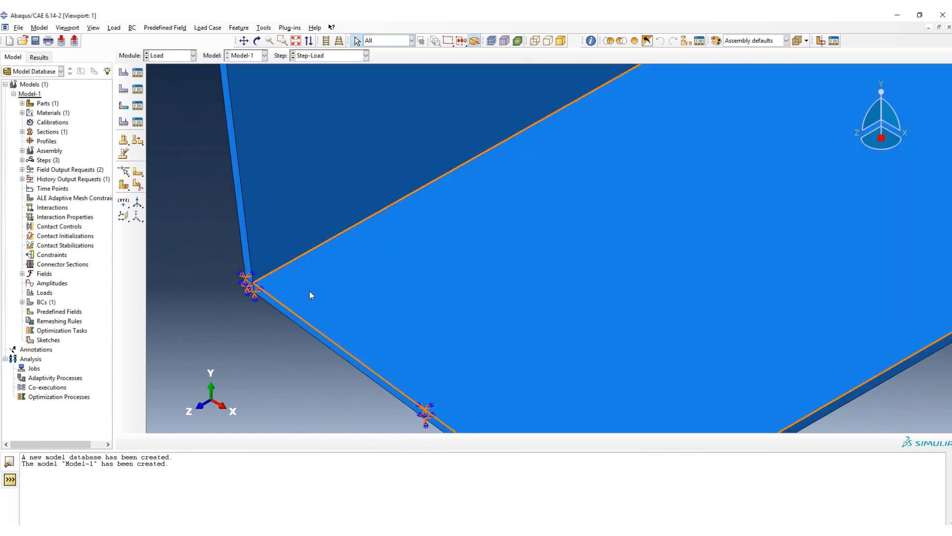
scroll(321, 287, "up", 2)
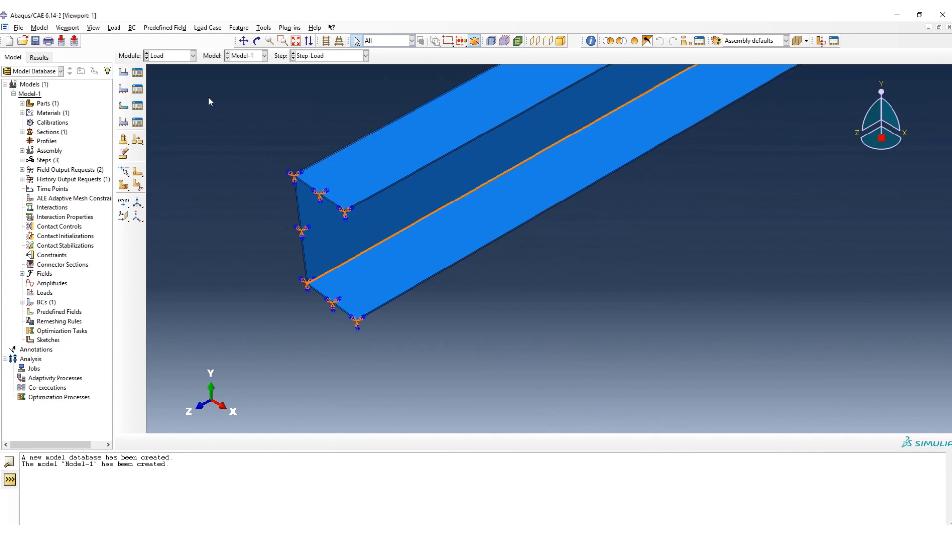
left_click(123, 91)
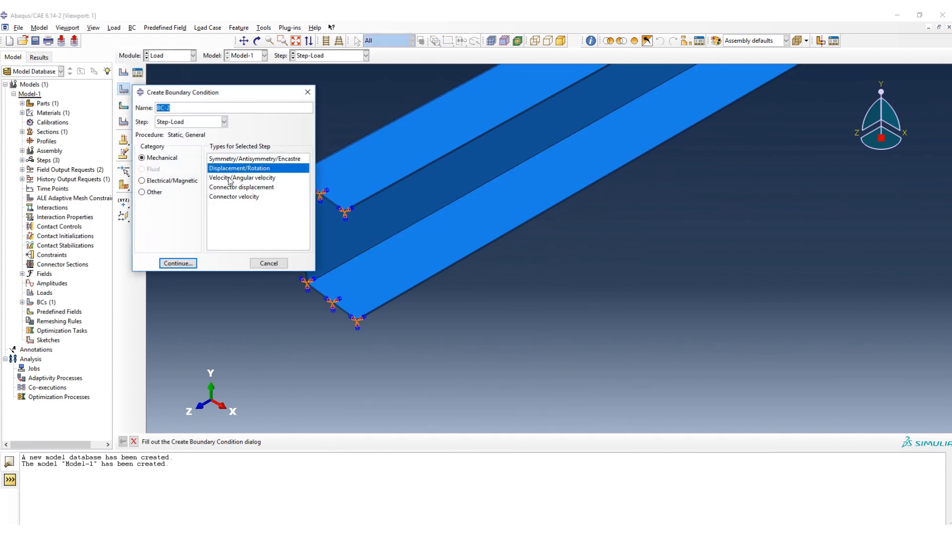
left_click(187, 263)
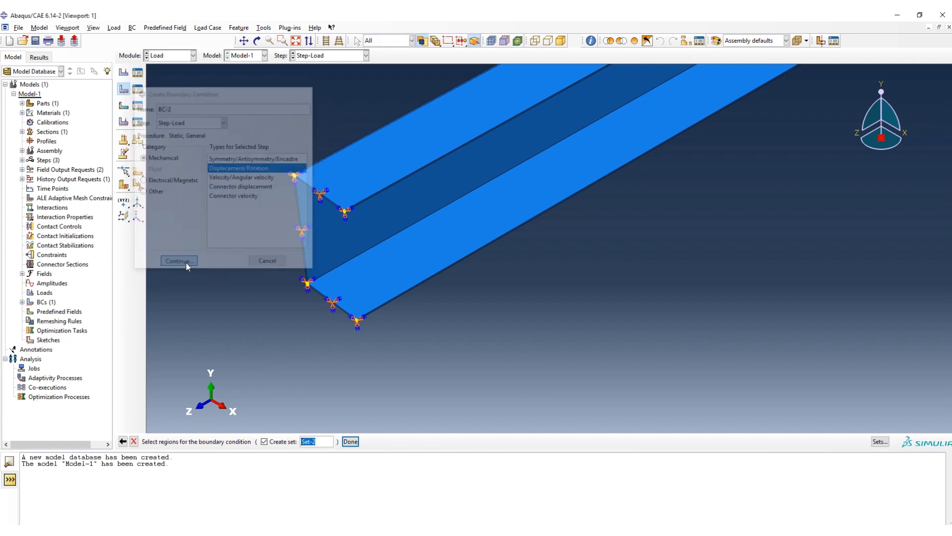
- Select the web's end face at the beam's far end as the region for BC-2
left_click(244, 41)
left_click_drag(585, 148, 417, 257)
scroll(417, 257, "up", 5)
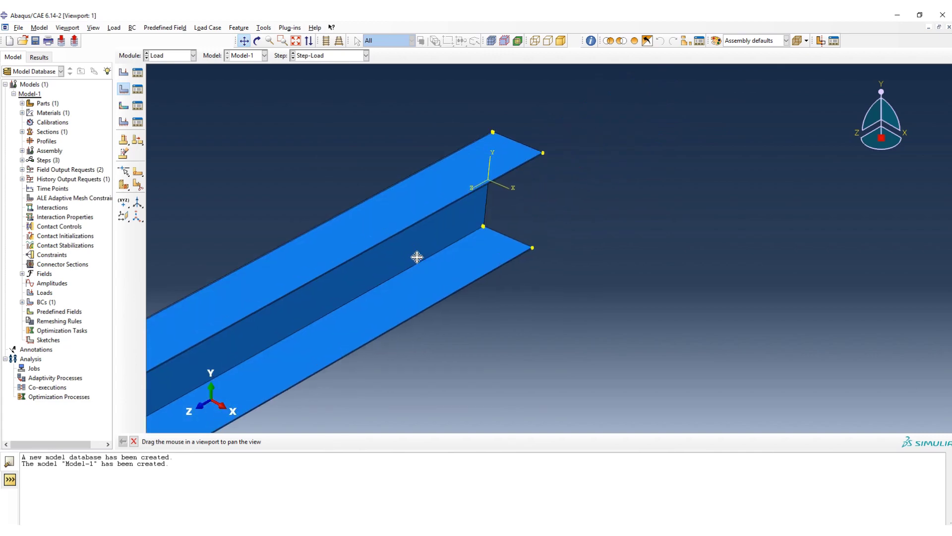
left_click_drag(485, 241, 413, 293)
left_click(256, 41)
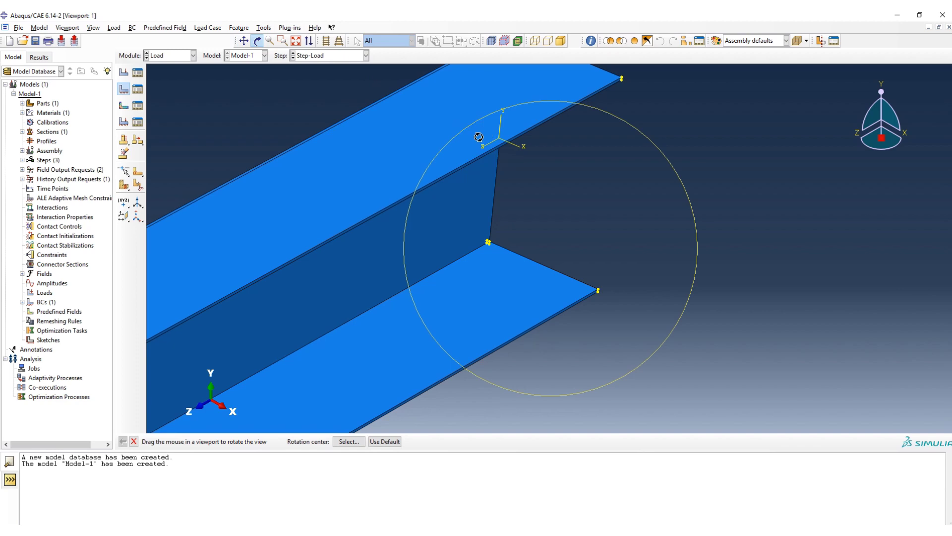
left_click_drag(480, 140, 442, 147)
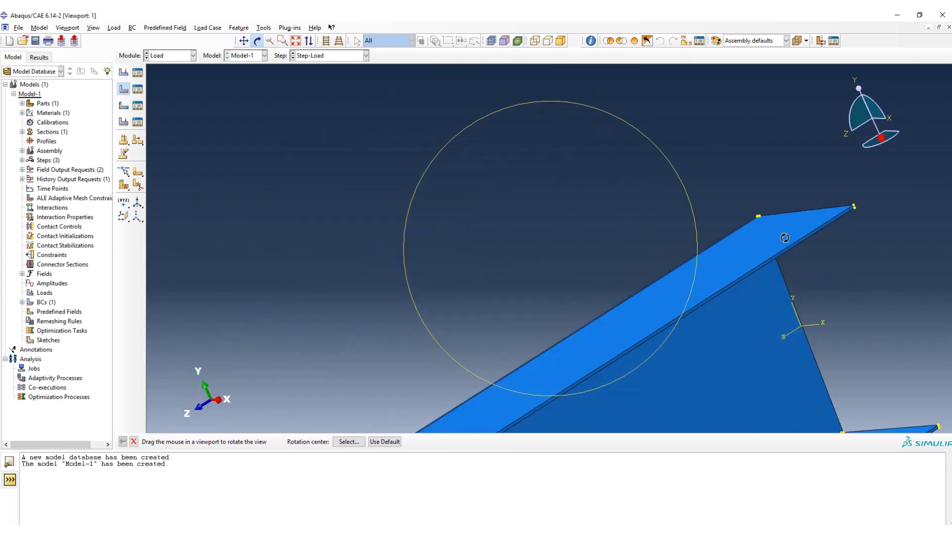
mouse_move(787, 236)
left_mouse_down()
mouse_move(722, 213)
mouse_move(589, 247)
mouse_move(487, 253)
mouse_move(510, 193)
mouse_move(419, 228)
mouse_move(412, 257)
mouse_move(427, 251)
mouse_move(414, 257)
left_mouse_up()
left_click_drag(528, 229, 525, 222)
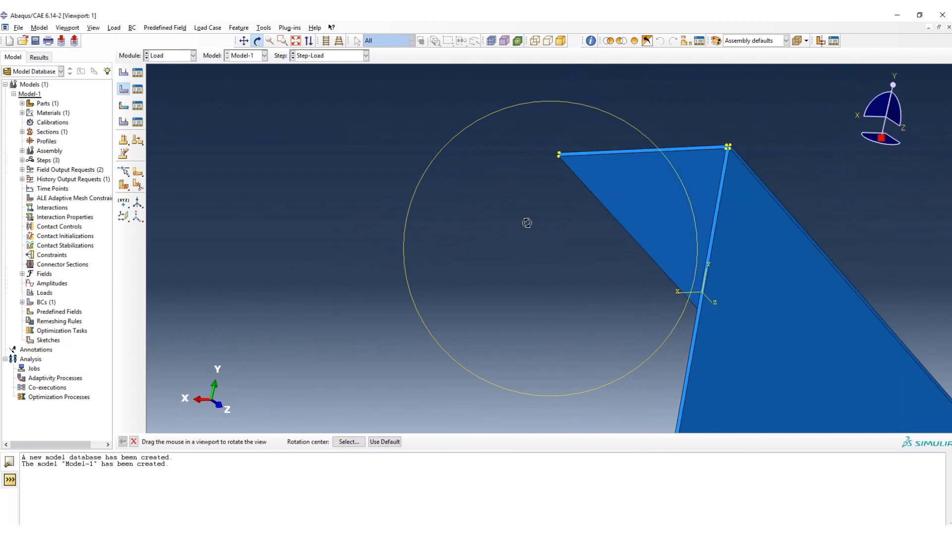
left_click(244, 41)
left_click_drag(678, 207, 597, 150)
scroll(650, 150, "down", 2)
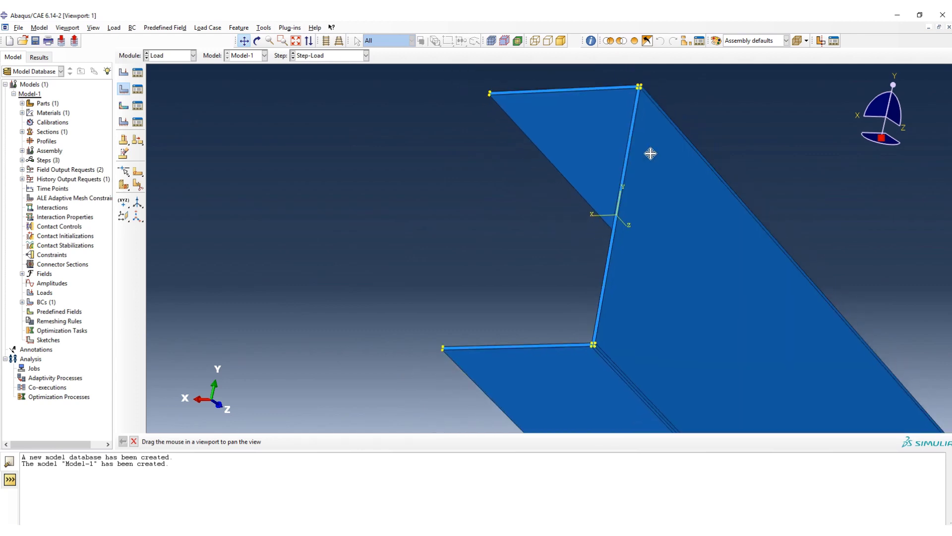
left_click(256, 41)
left_click_drag(521, 104, 510, 102)
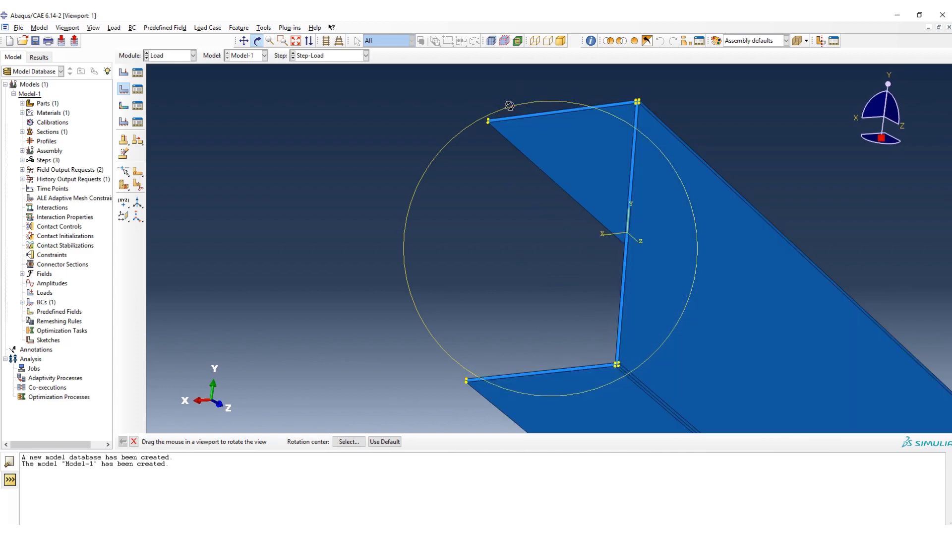
left_click(244, 40)
left_click_drag(659, 174, 548, 159)
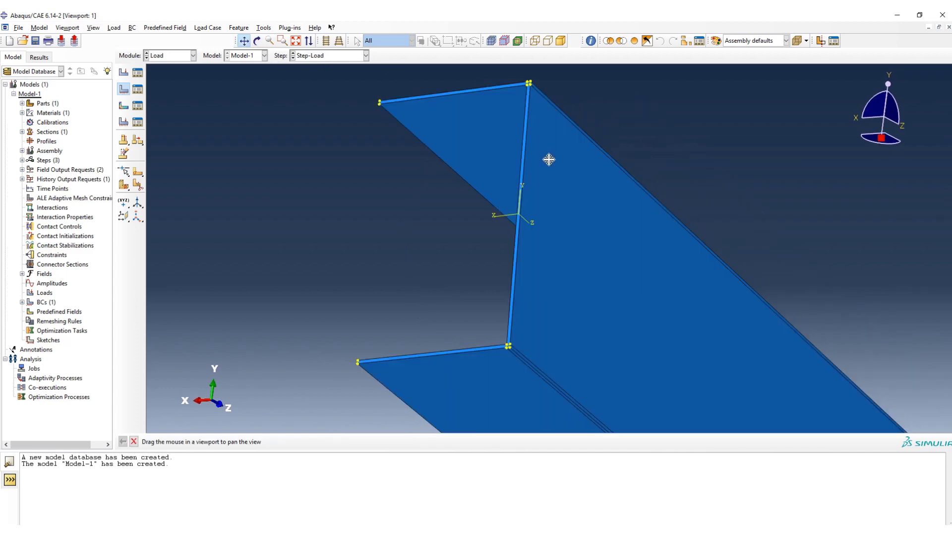
left_click(244, 41)
scroll(481, 100, "up", 5)
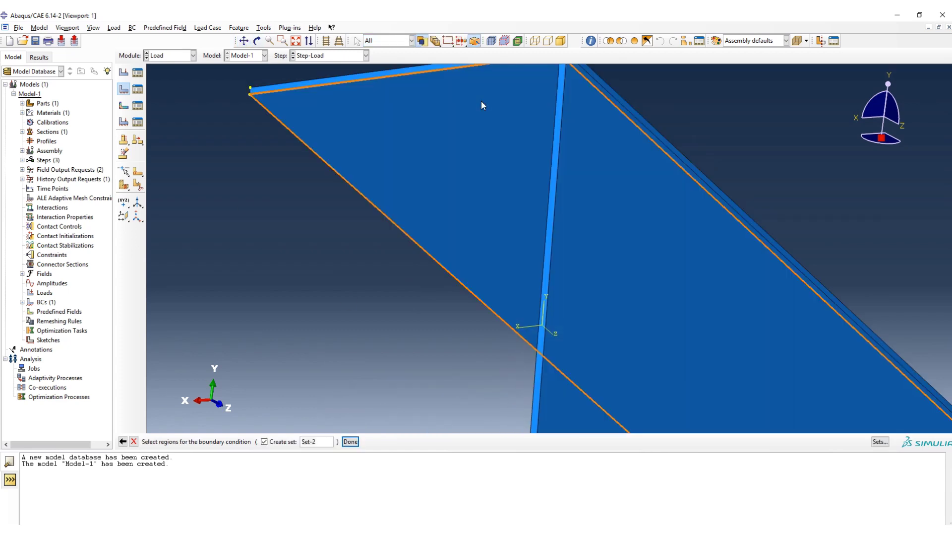
left_click(578, 158)
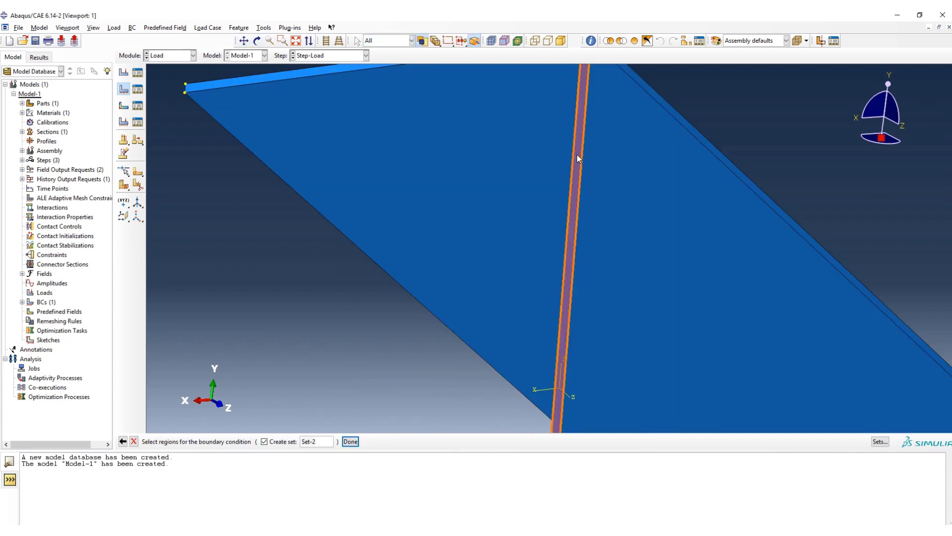
- Add the top flange and upper corner end faces at the far end to the BC-2 region
left_click(244, 40)
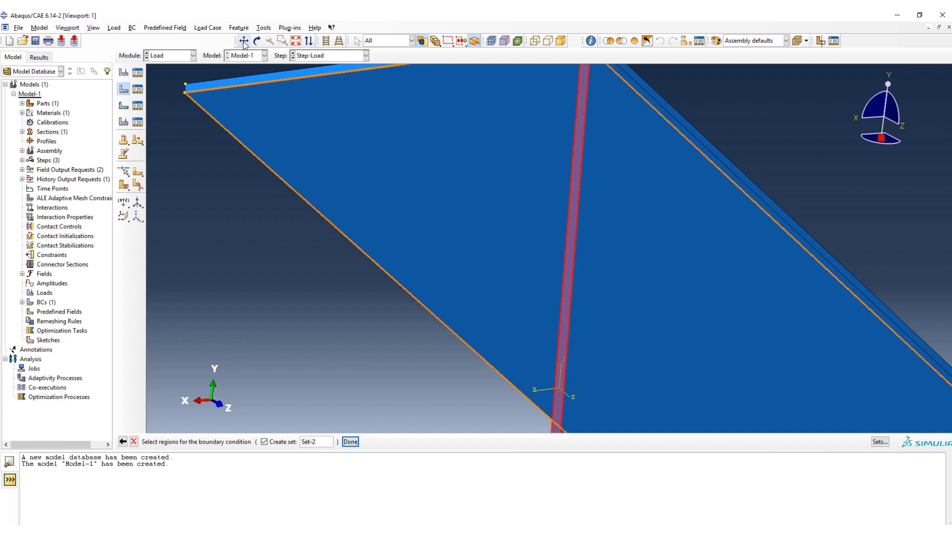
left_click_drag(402, 145, 471, 262)
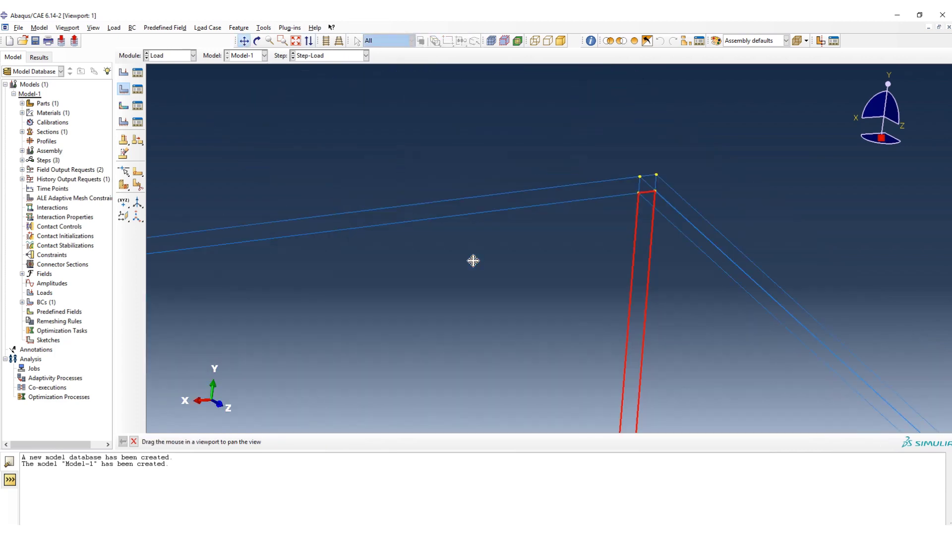
left_click(245, 41)
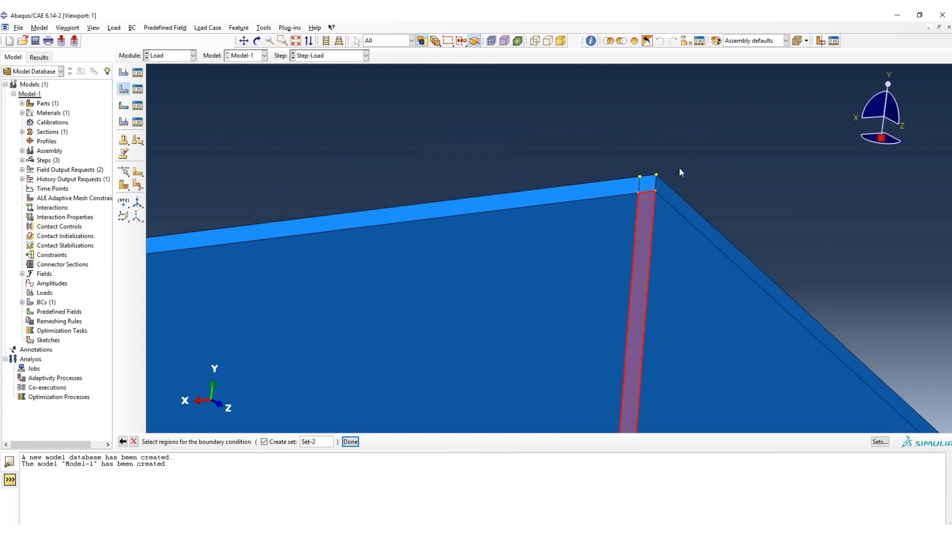
left_click(603, 196, "shift")
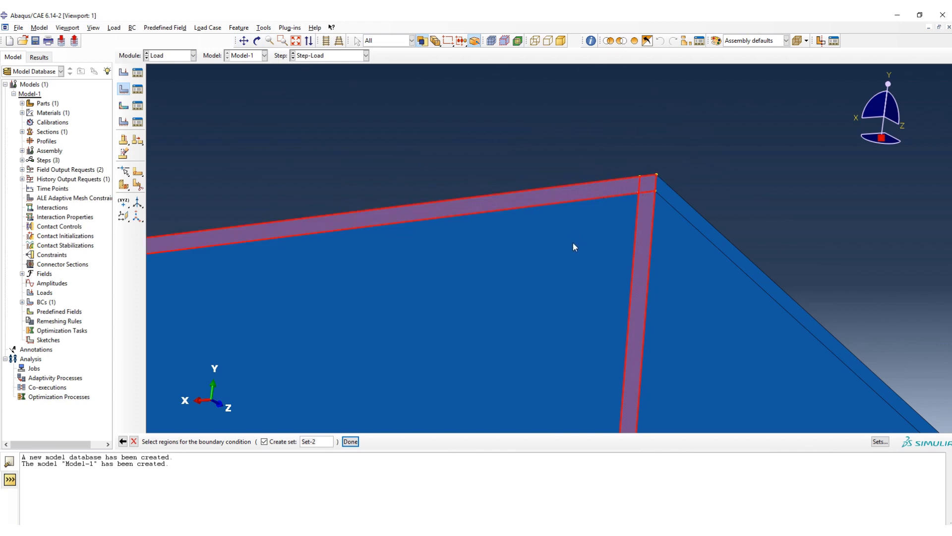
- Add the far end's bottom flange and lower corner faces to the selection and accept the region as Set-2
left_click(244, 41)
left_click_drag(501, 296, 449, 99)
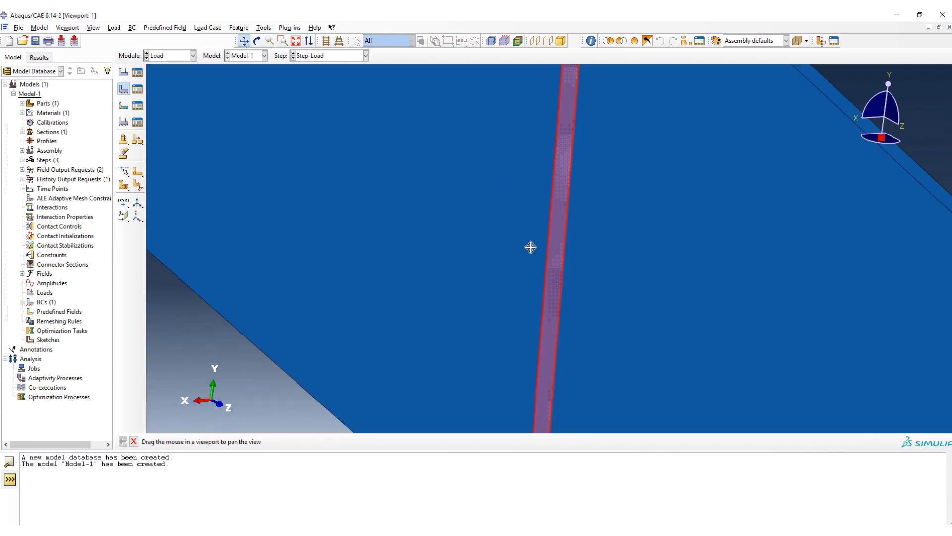
left_click_drag(530, 247, 527, 96)
mouse_move(582, 328)
left_mouse_down()
mouse_move(572, 260)
mouse_move(622, 69)
left_mouse_up()
left_click_drag(638, 319, 694, 70)
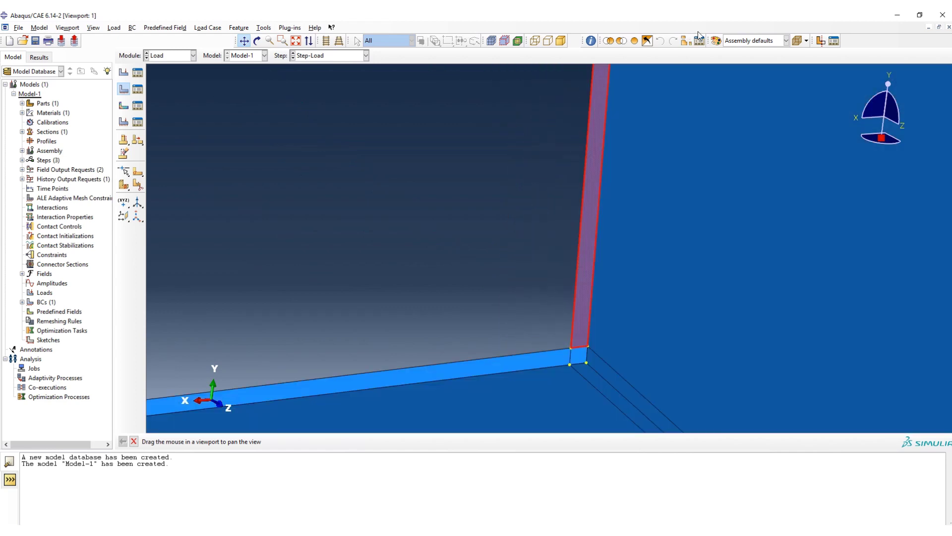
left_click_drag(656, 267, 708, 138)
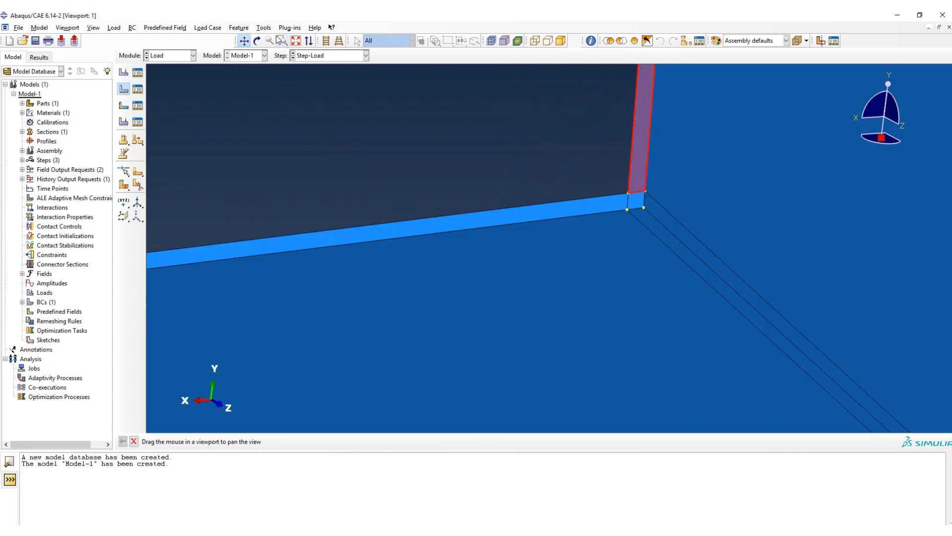
left_click(245, 41)
left_click(478, 225, "shift")
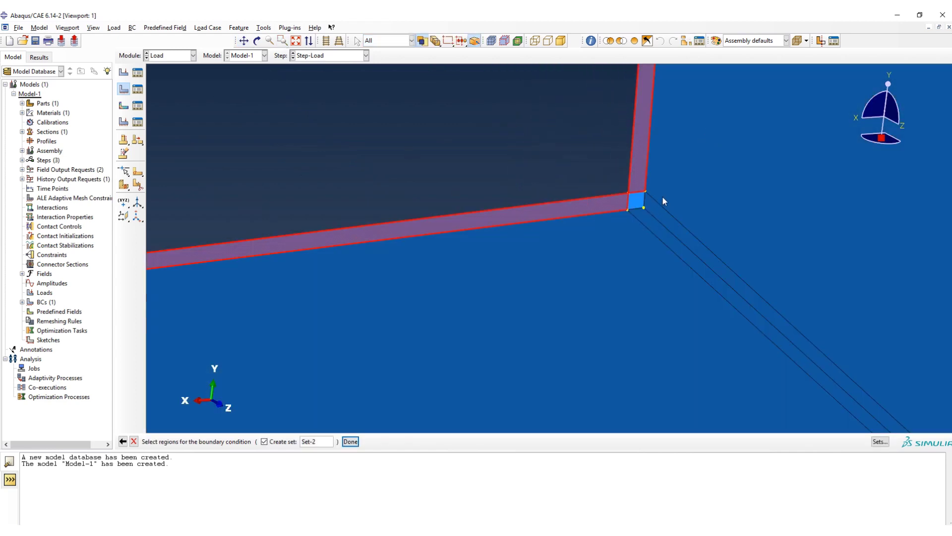
left_click(635, 204, "shift")
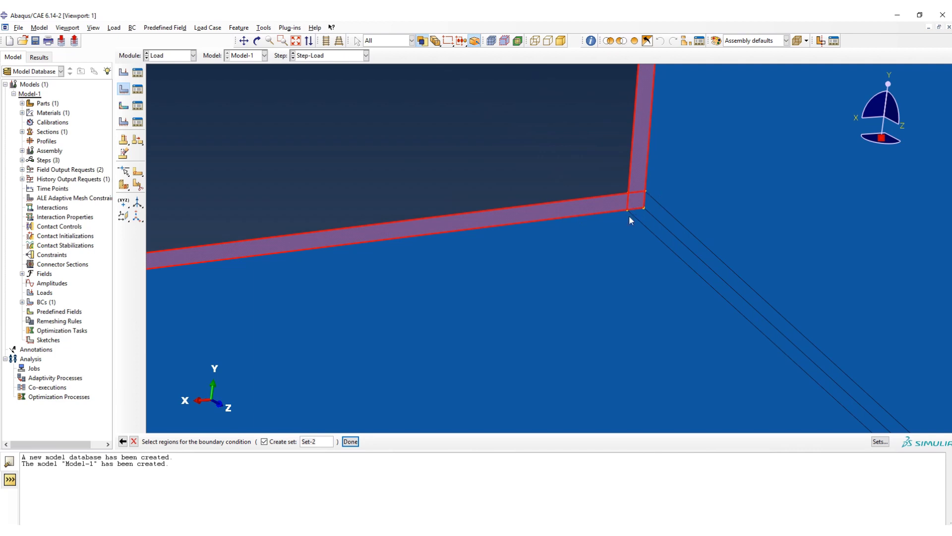
left_click(350, 441)
- Constrain U1, U2, U3, UR1, UR2 and UR3 to 0 for BC-2 and accept the boundary condition
left_click(423, 199)
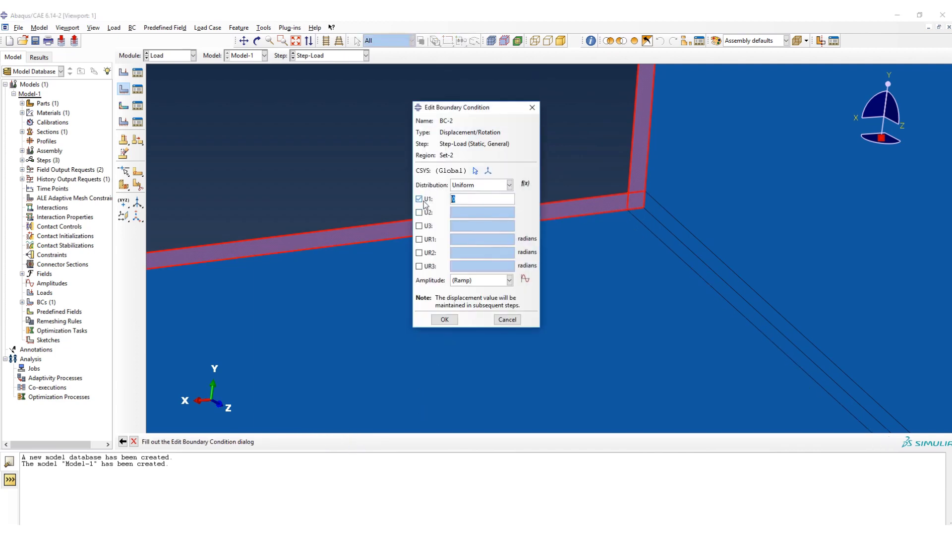
left_click(426, 212)
left_click(426, 226)
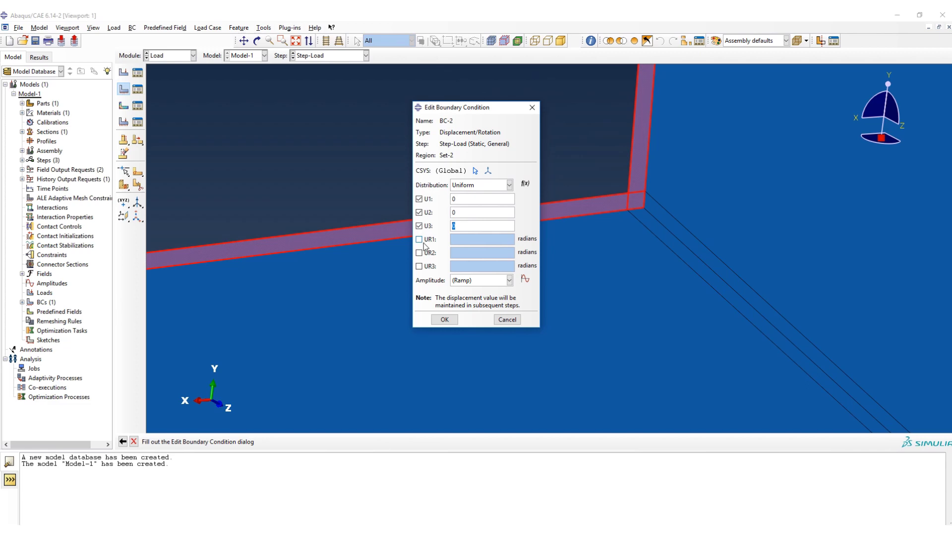
left_click(425, 240)
left_click(431, 254)
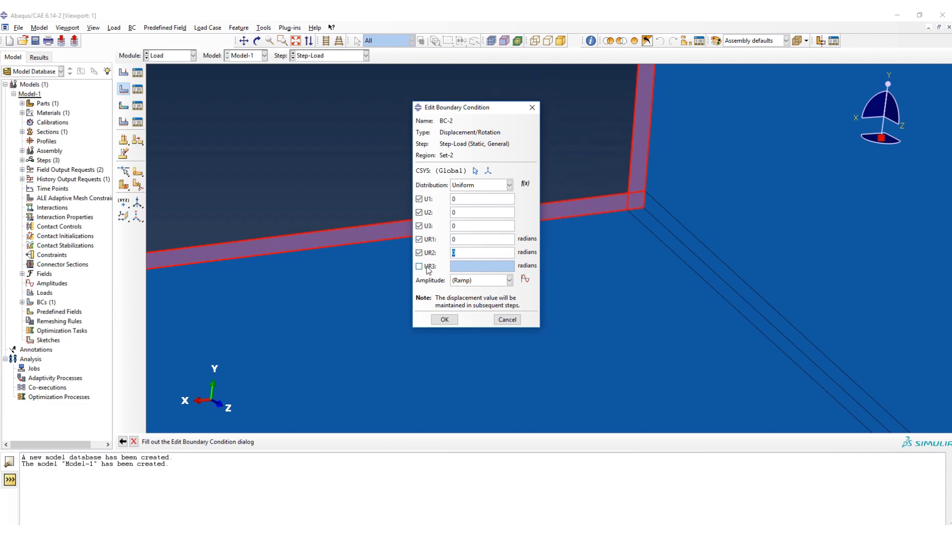
left_click(428, 268)
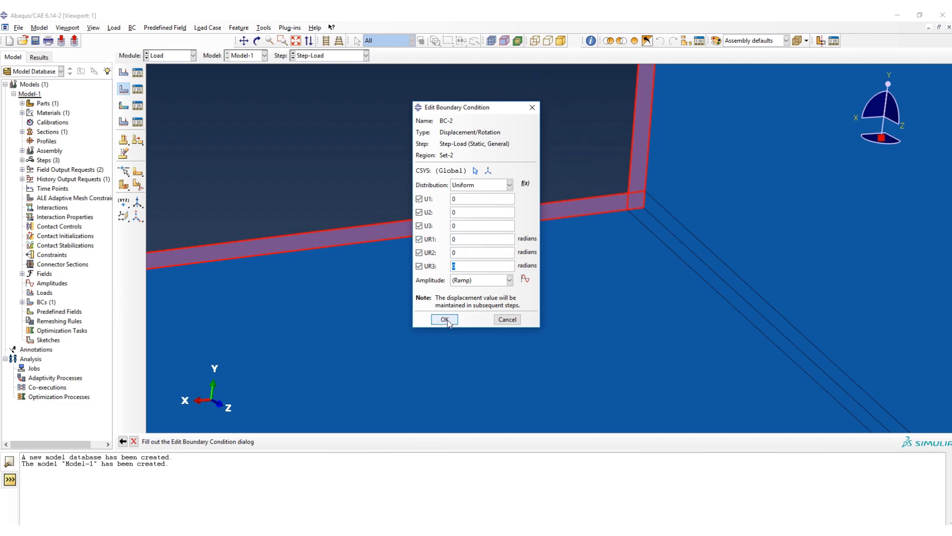
left_click(445, 319)
- Examine the whole beam from several angles to check the boundary conditions at both ends
scroll(452, 319, "down", 3)
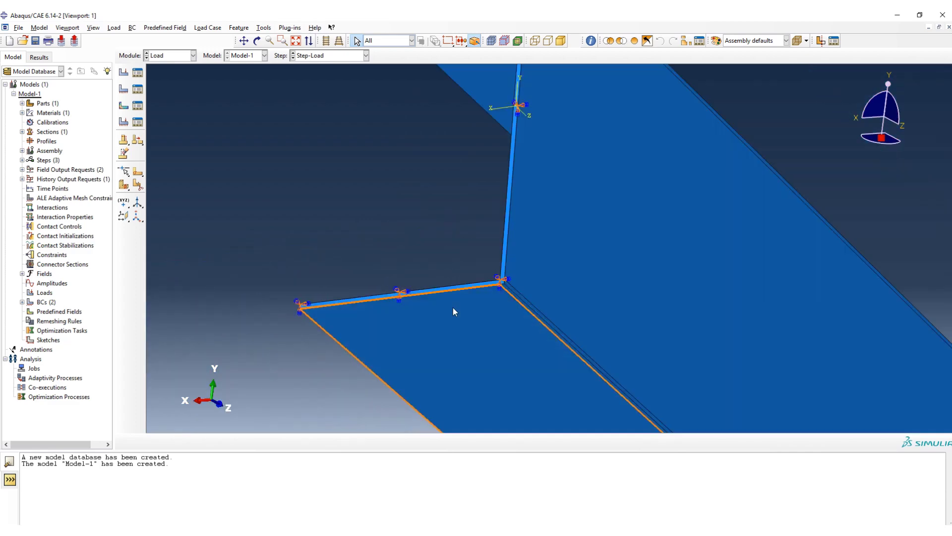
scroll(454, 311, "down", 5)
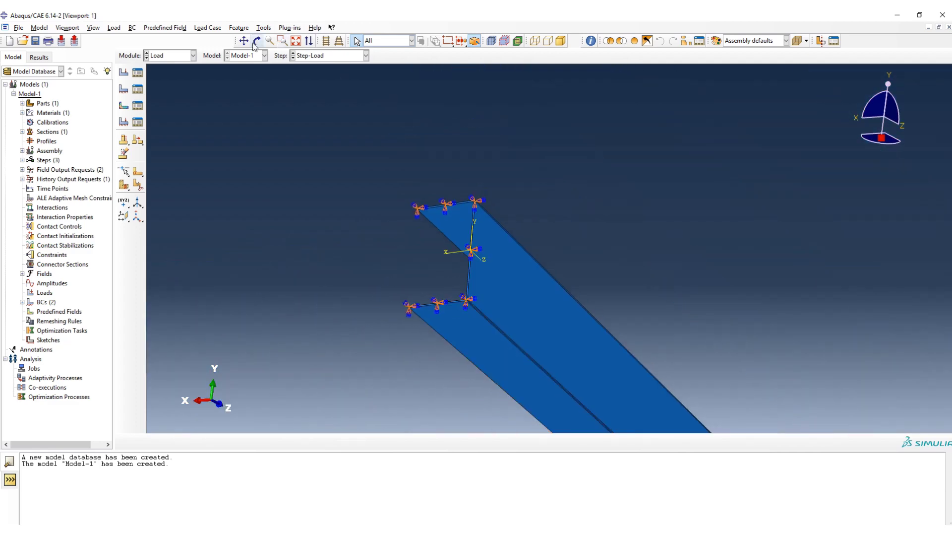
left_click(244, 41)
left_click_drag(560, 306, 438, 174)
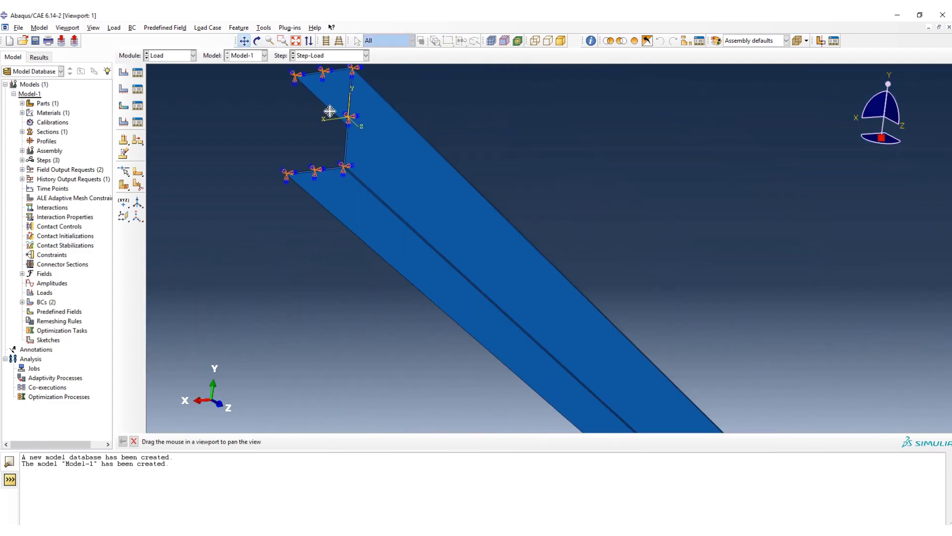
left_click(257, 40)
left_click_drag(681, 383, 412, 180)
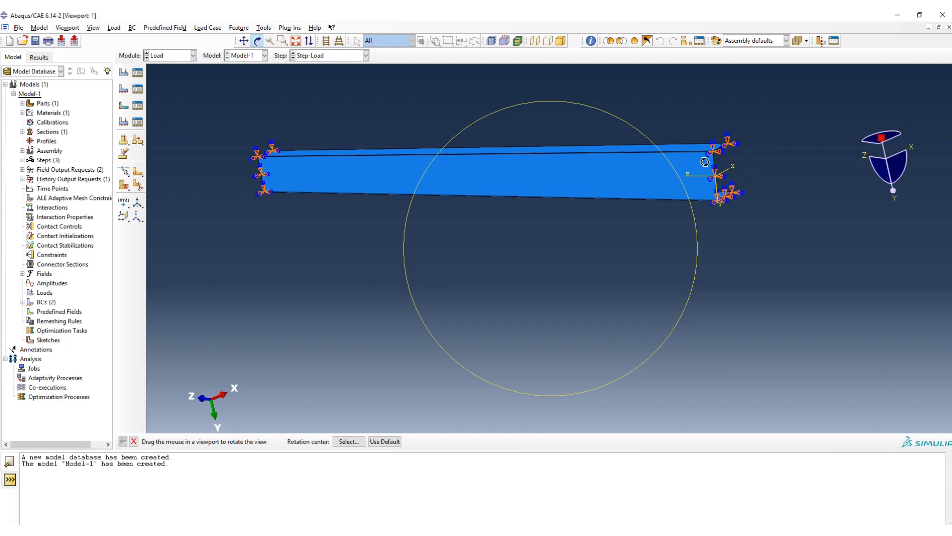
left_click_drag(705, 161, 777, 169)
left_click_drag(351, 155, 711, 323)
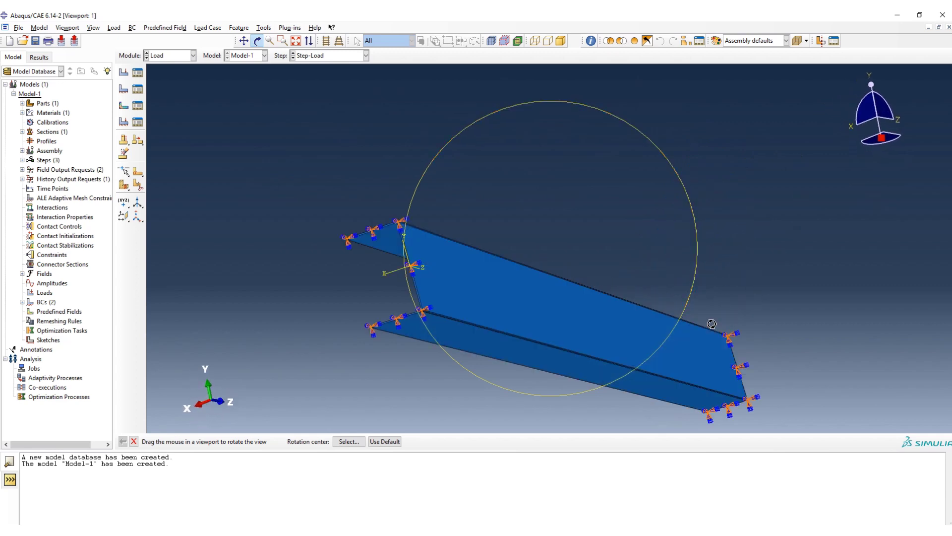
- Switch to the Mesh module and open the global seed settings for the beam assembly
left_click_drag(671, 362, 651, 342)
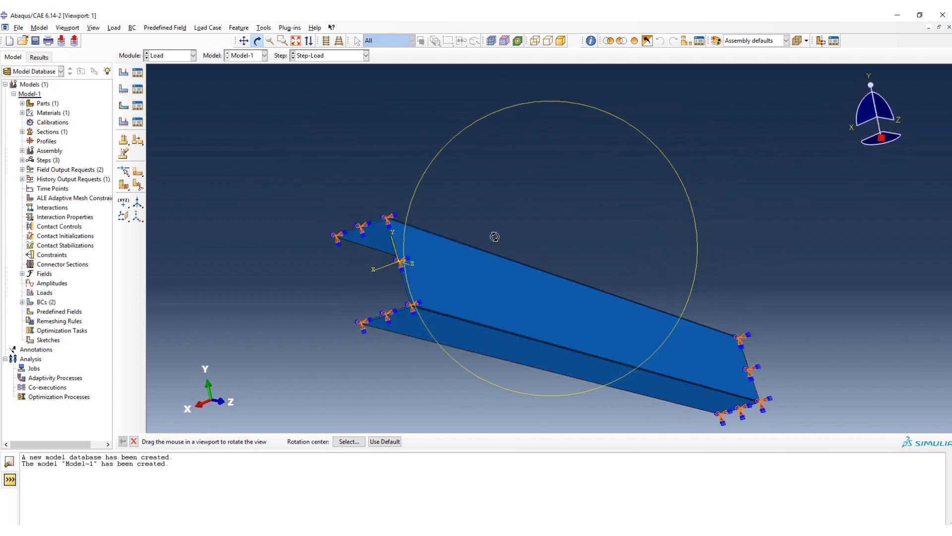
left_click(243, 40)
left_click_drag(469, 265, 422, 216)
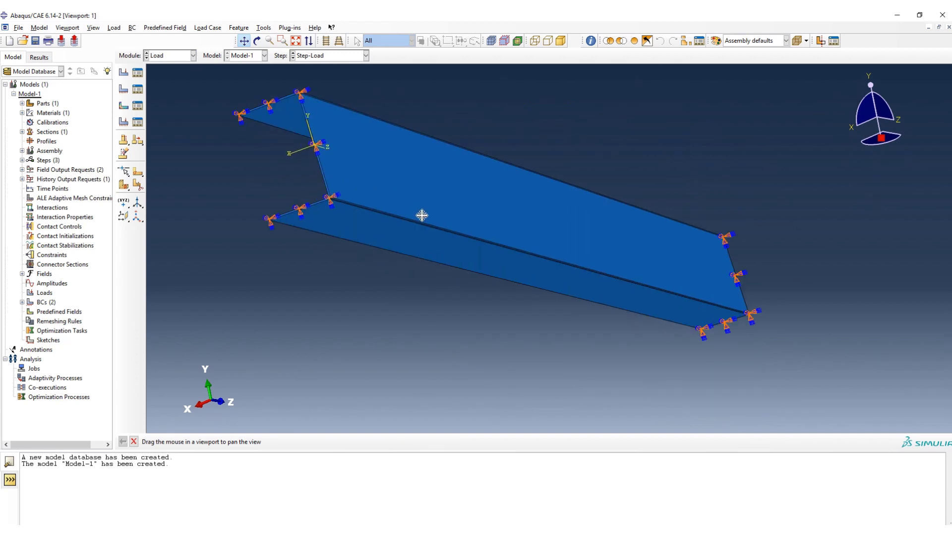
scroll(422, 216, "down", 1)
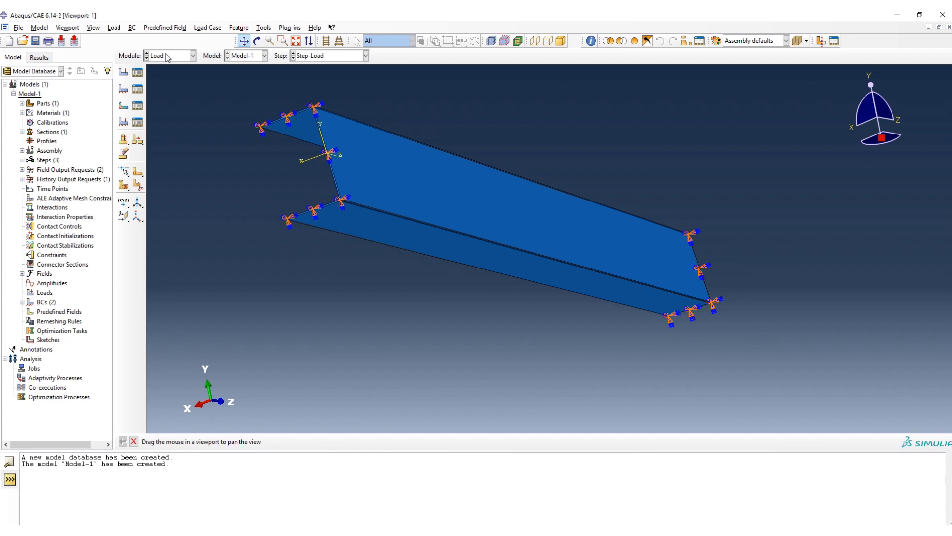
left_click(134, 441)
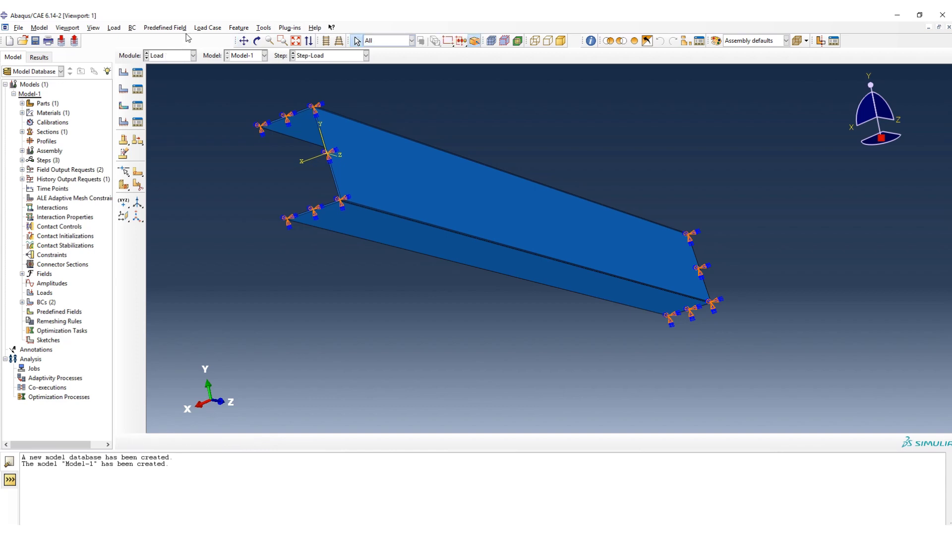
left_click(184, 59)
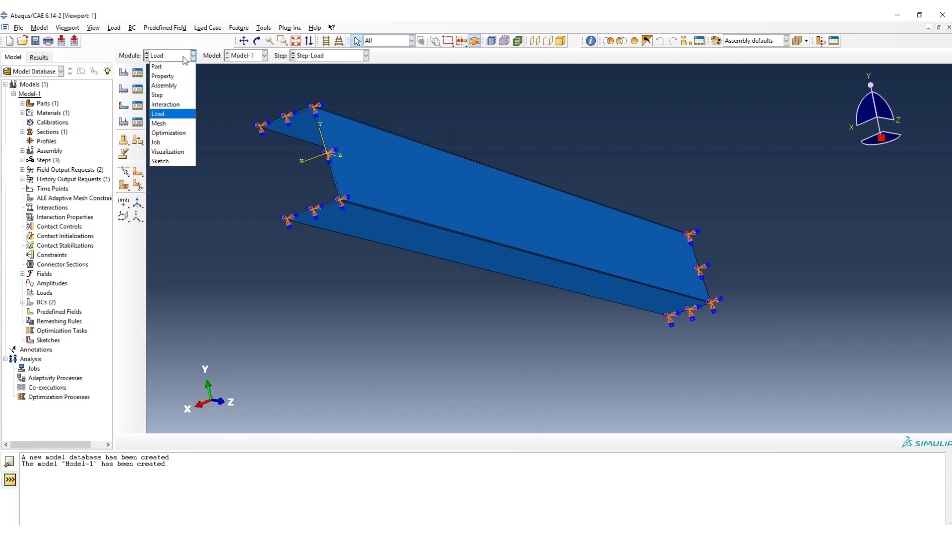
left_click(167, 124)
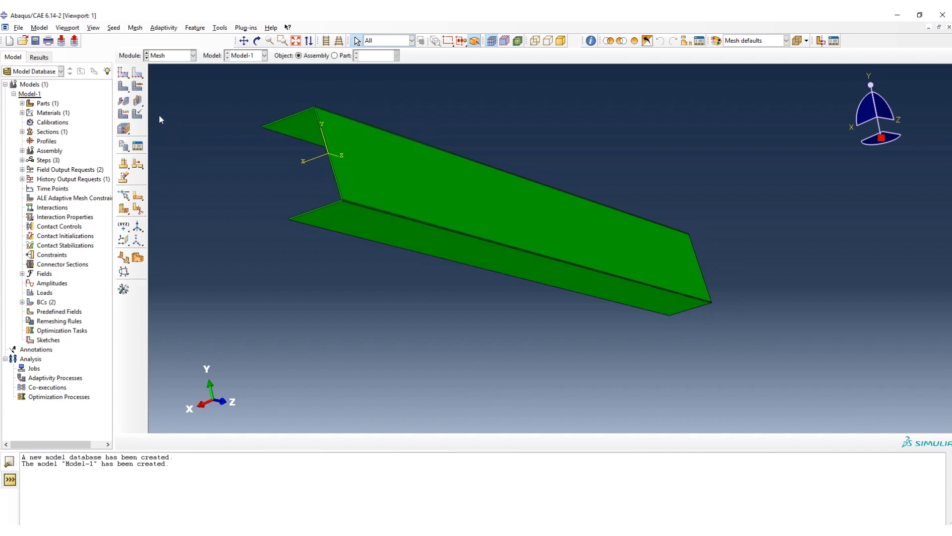
left_click(123, 73)
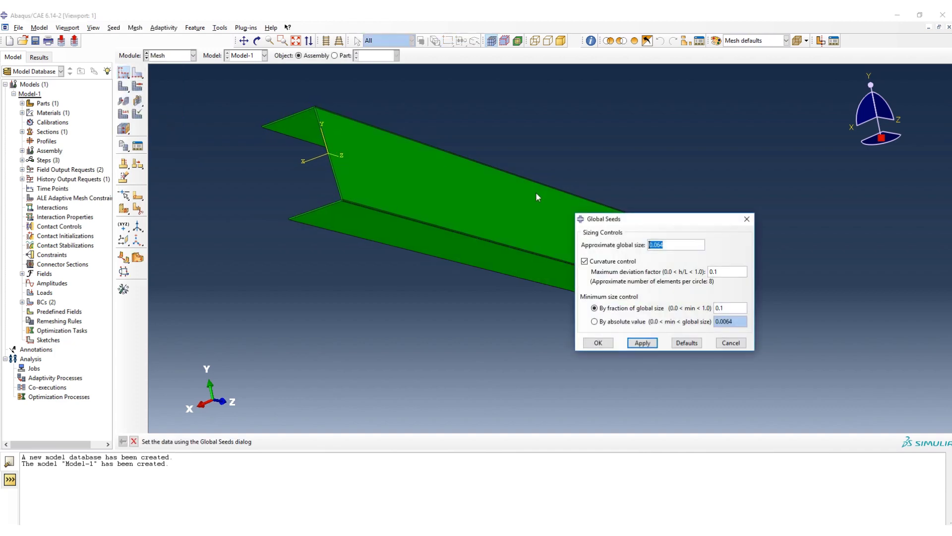
- Apply an approximate global seed size of 0.1 to the beam and inspect the seed spacing along its edges
left_click_drag(631, 222, 680, 133)
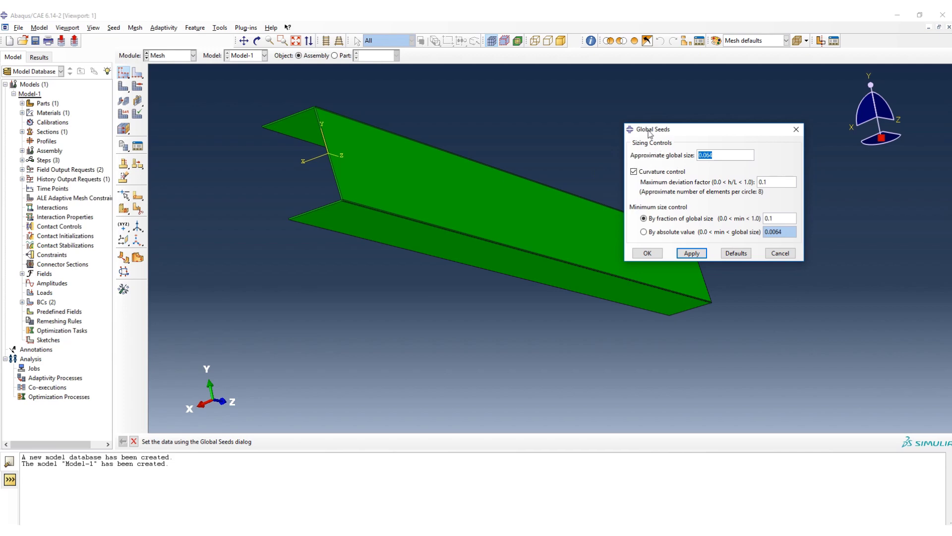
scroll(337, 171, "up", 5)
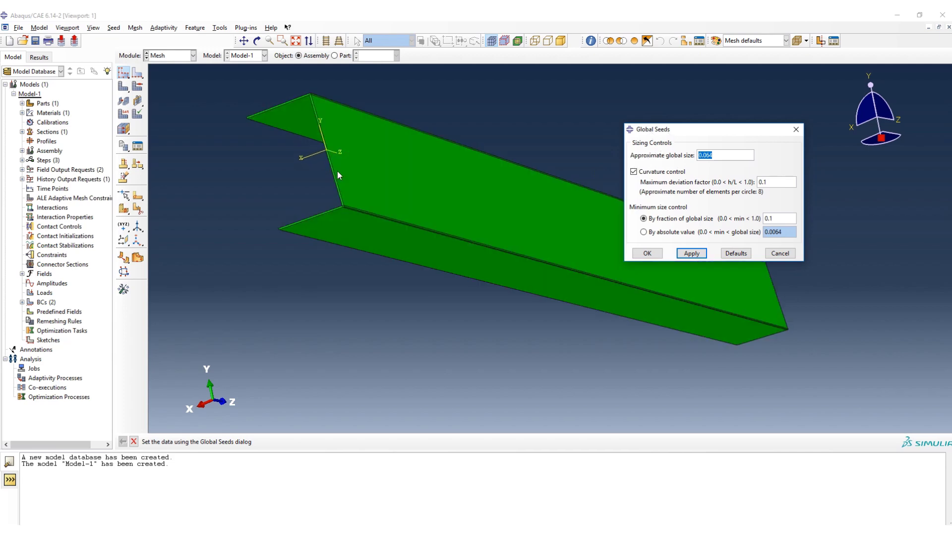
scroll(337, 170, "down", 1)
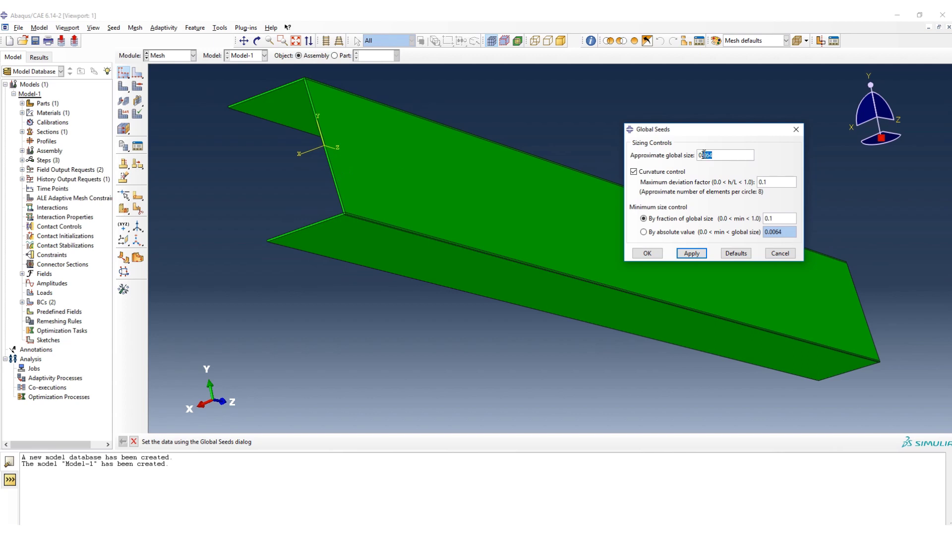
left_click(691, 253)
scroll(439, 252, "up", 2)
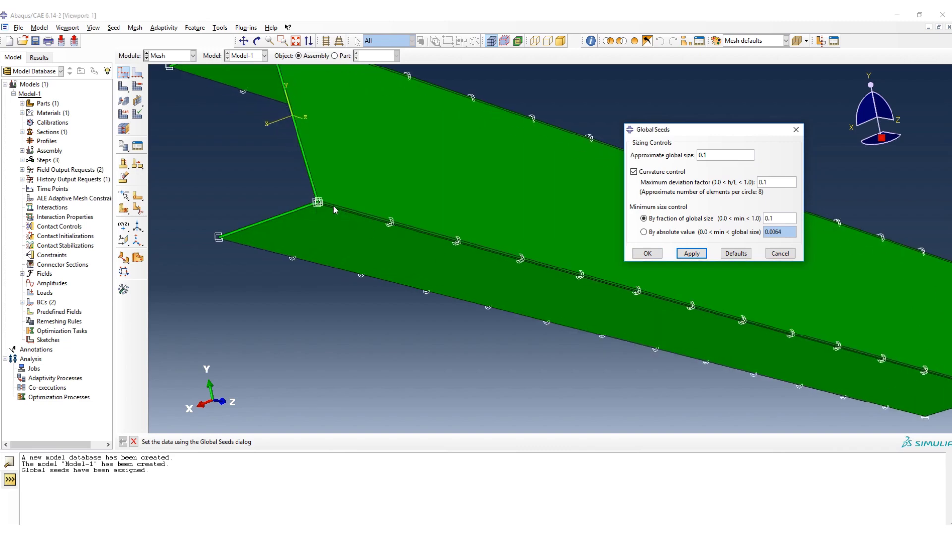
scroll(333, 206, "down", 3)
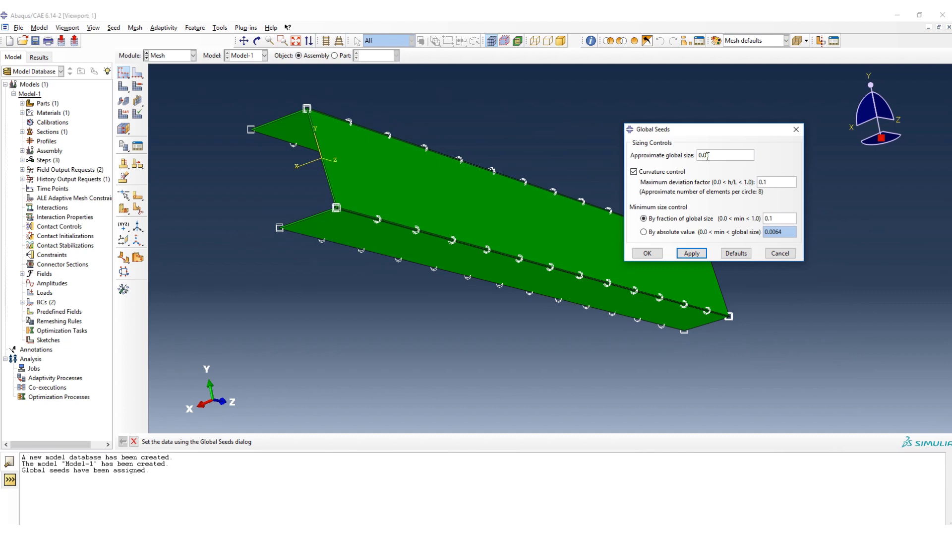
- Set the beam's approximate global seed size to 0.01 and accept the seeding
left_click(706, 253)
left_click(693, 254)
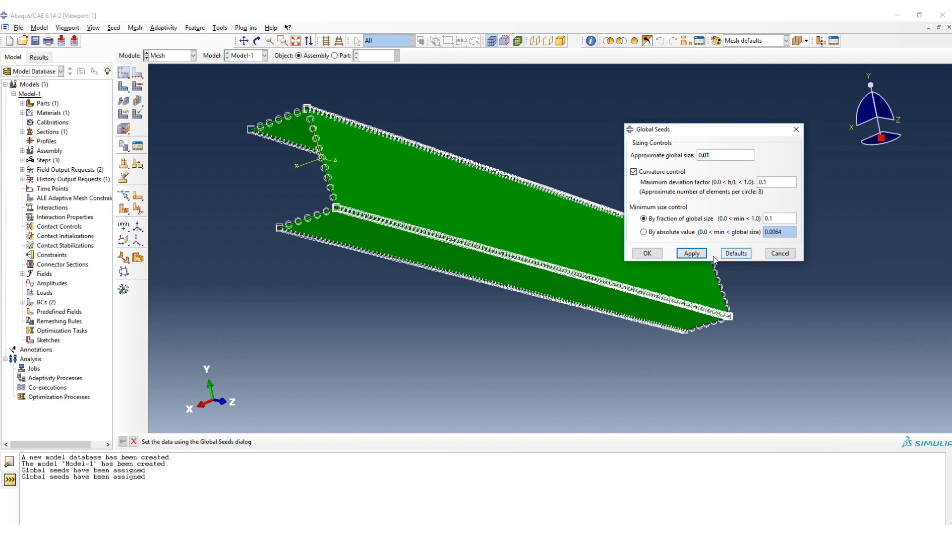
left_click(648, 254)
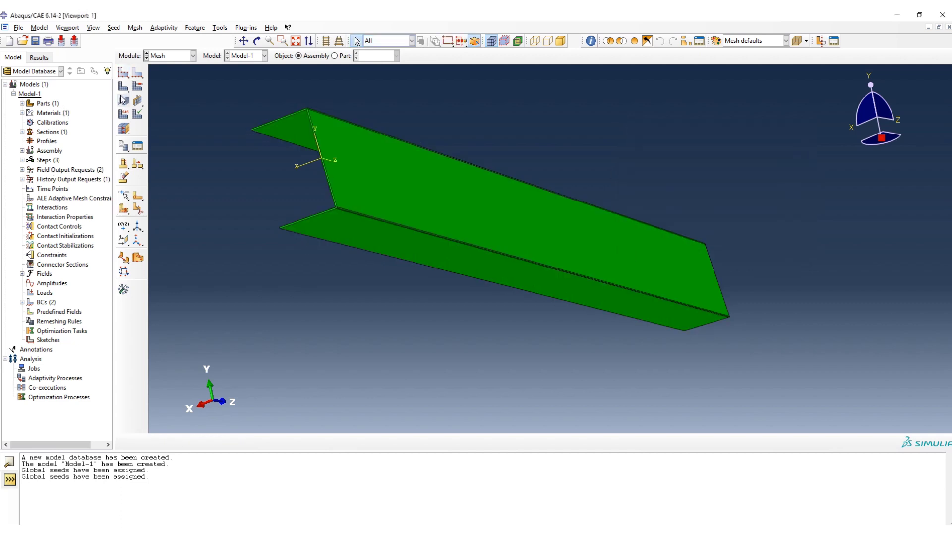
- Assign Standard 3D Stress hex elements with quadratic geometric order and reduced integration to the whole beam
left_click(123, 115)
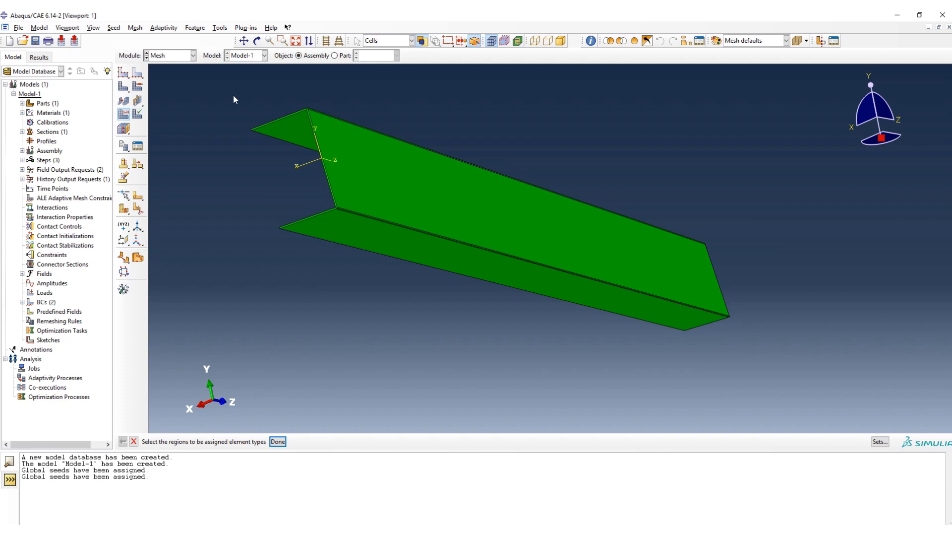
left_click_drag(220, 88, 777, 349)
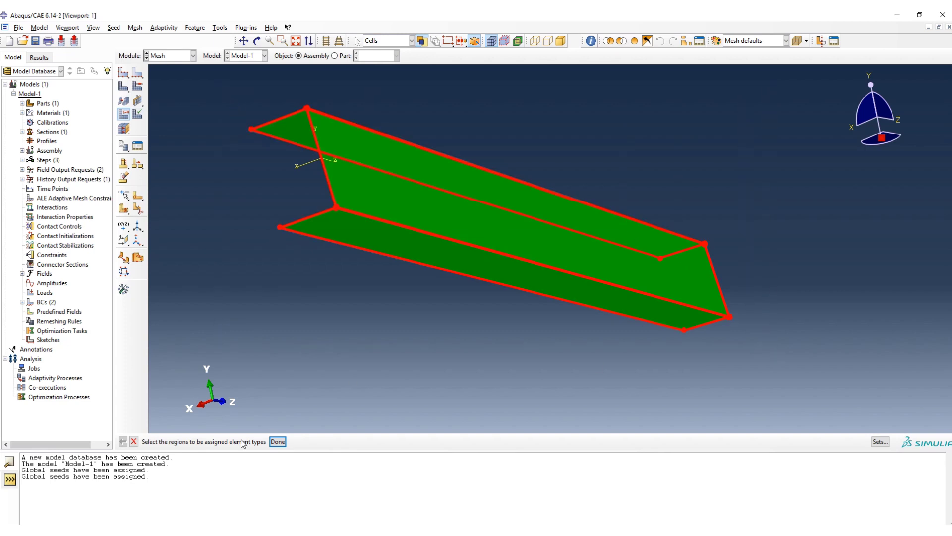
left_click(278, 441)
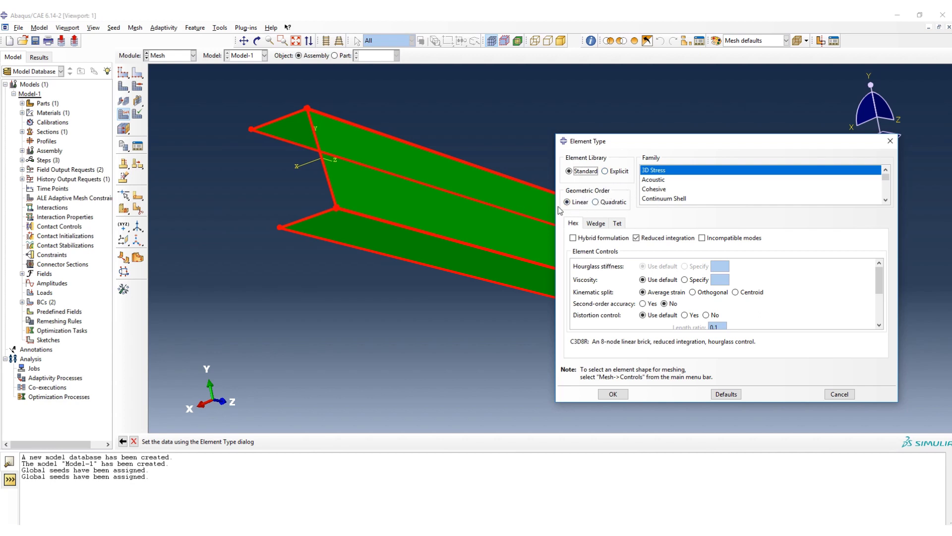
left_click(597, 203)
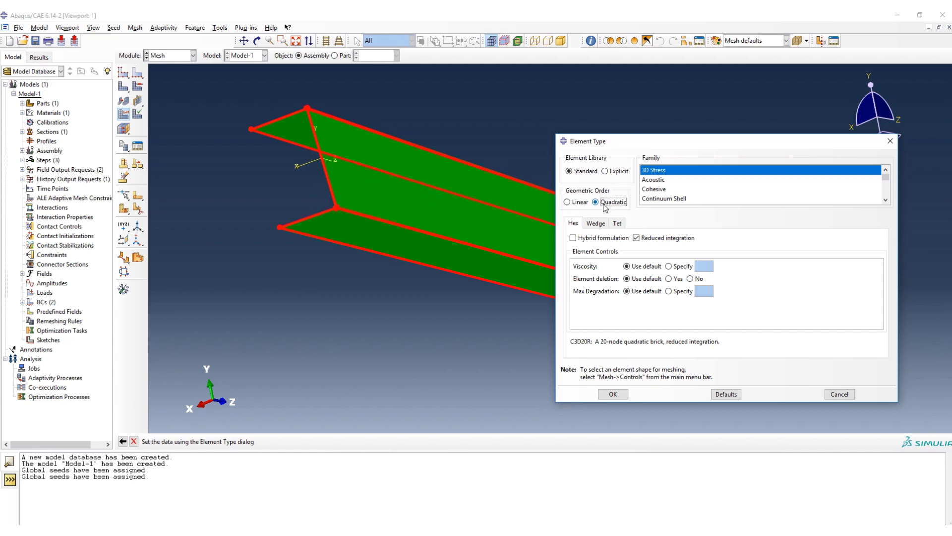
left_click(613, 393)
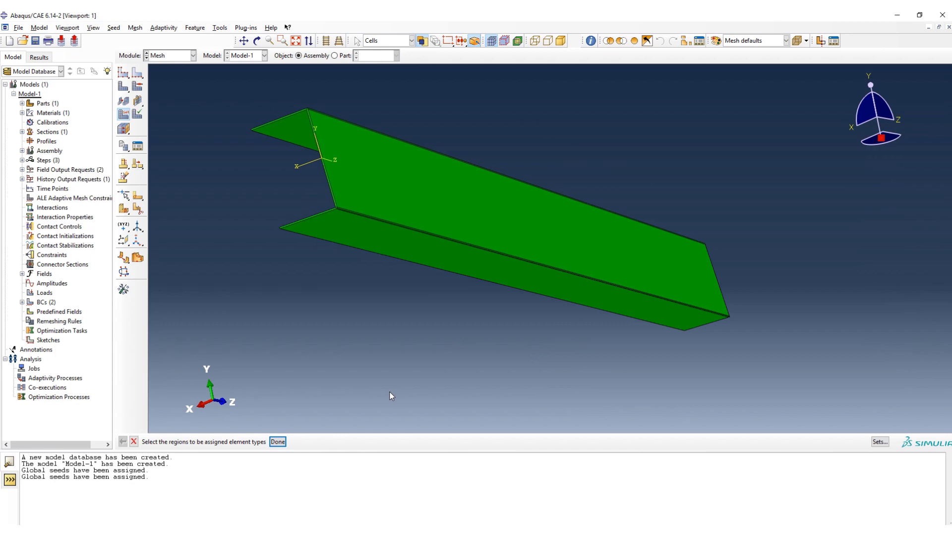
left_click(278, 442)
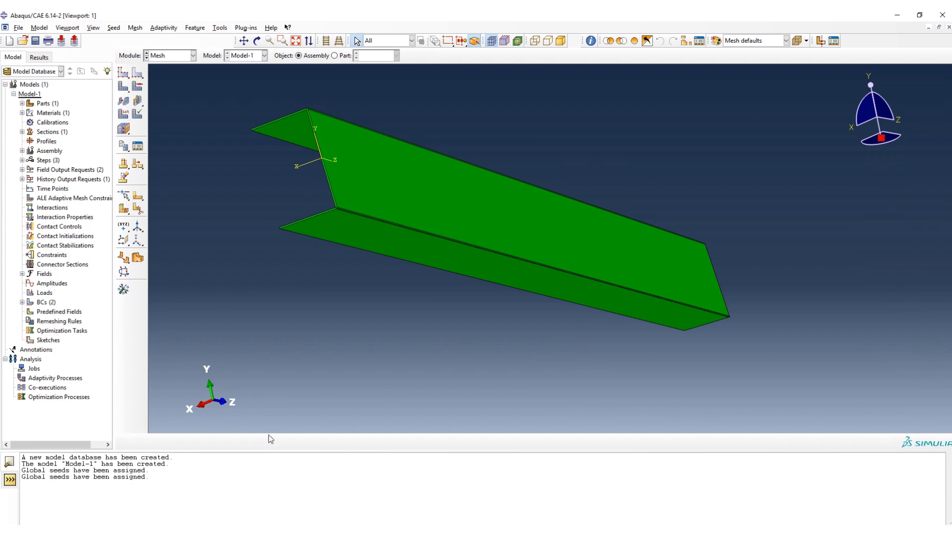
- Mesh the beam part instance
left_click(123, 87)
left_click(231, 441)
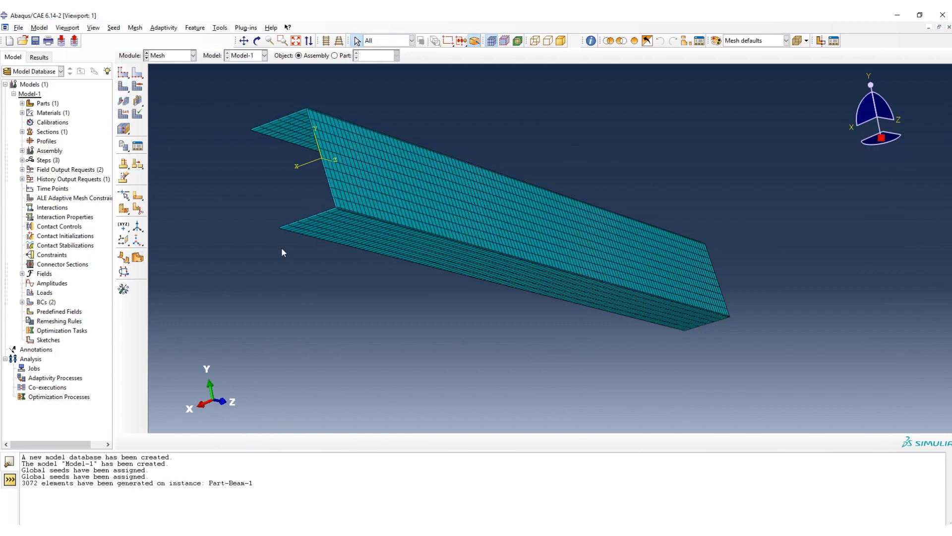
- Examine the mesh closely at the near end section and along the whole beam from different angles
scroll(320, 186, "up", 3)
scroll(320, 186, "up", 1)
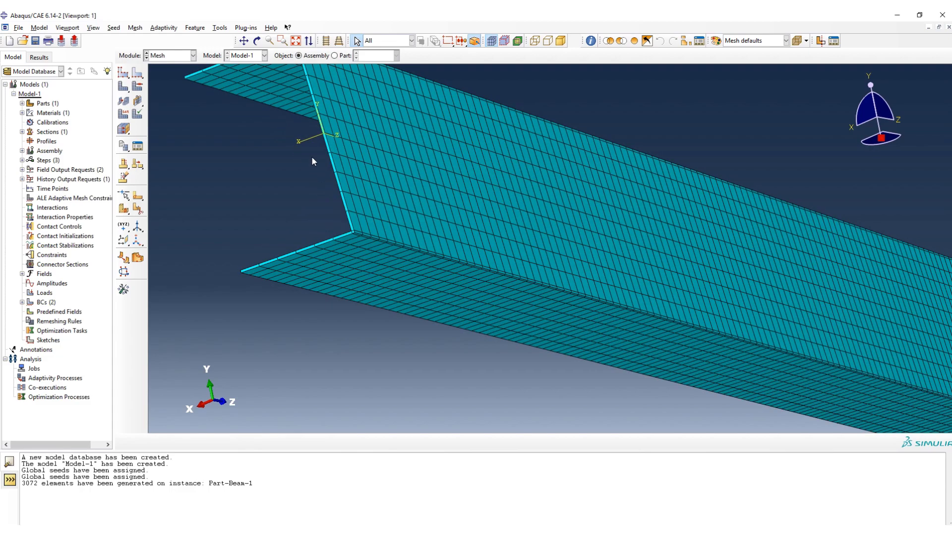
left_click(245, 41)
left_click_drag(364, 186, 387, 242)
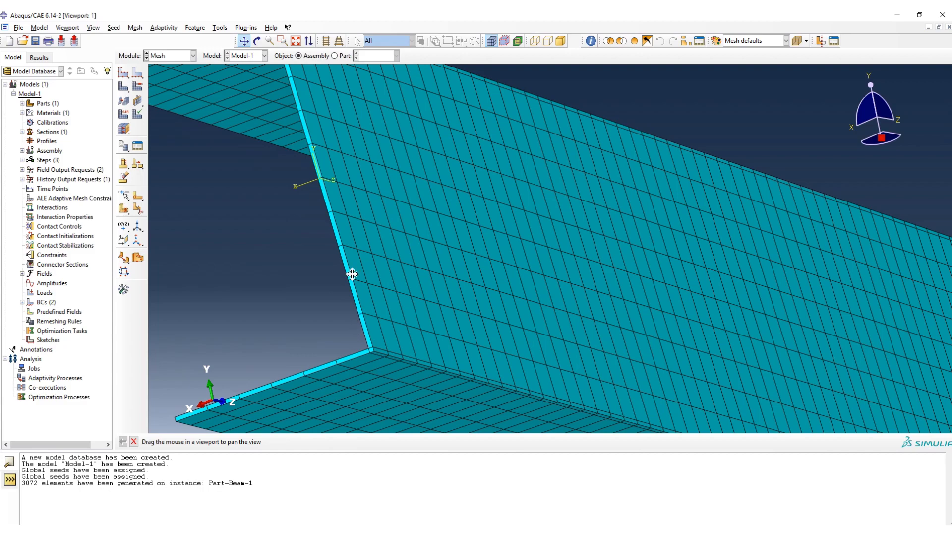
scroll(315, 175, "down", 8)
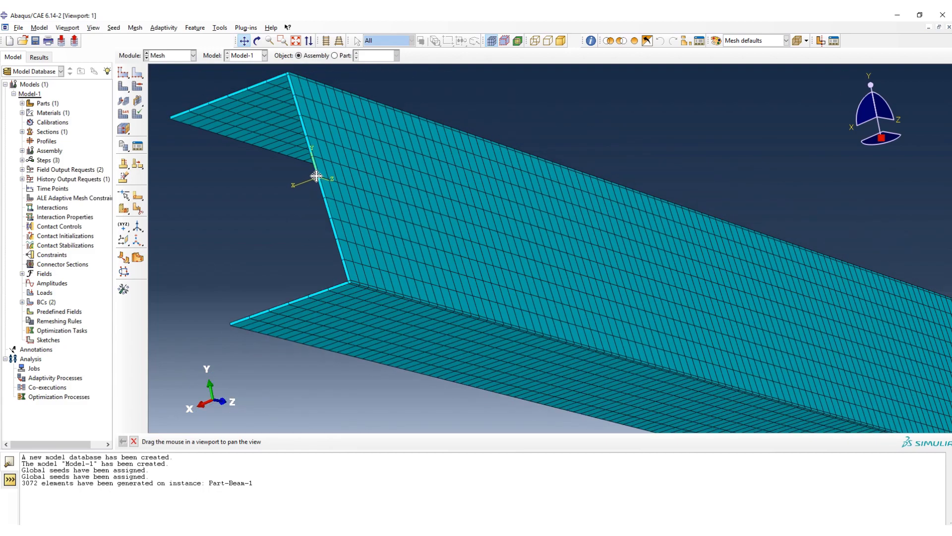
scroll(326, 177, "down", 2)
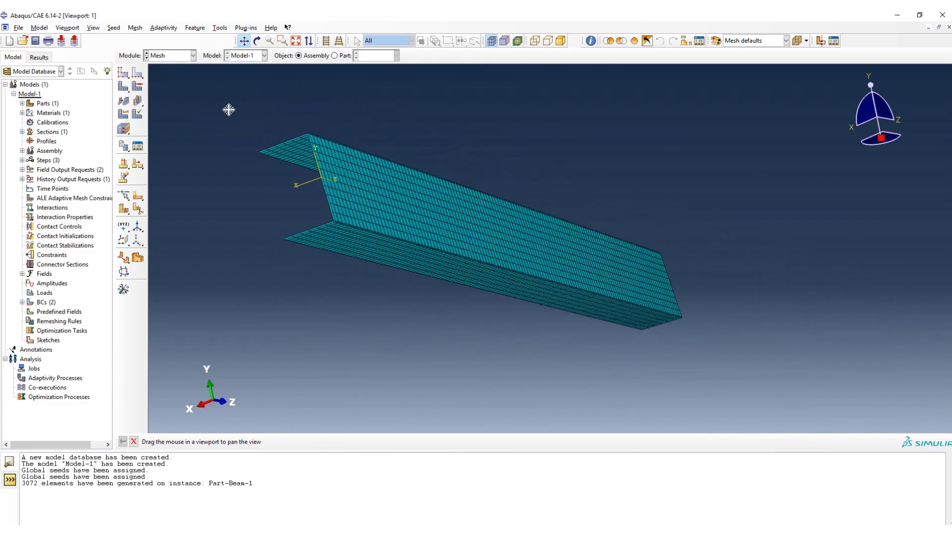
scroll(614, 215, "up", 2)
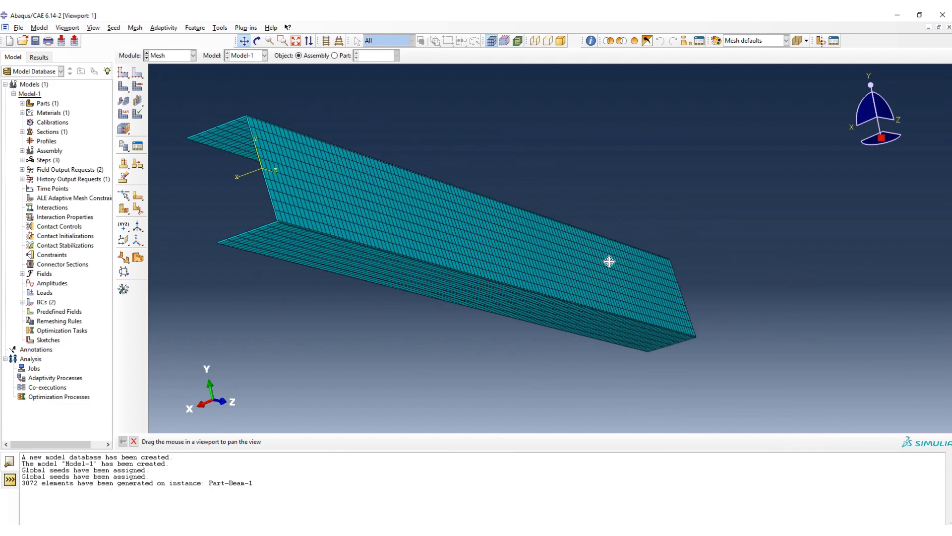
left_click(257, 40)
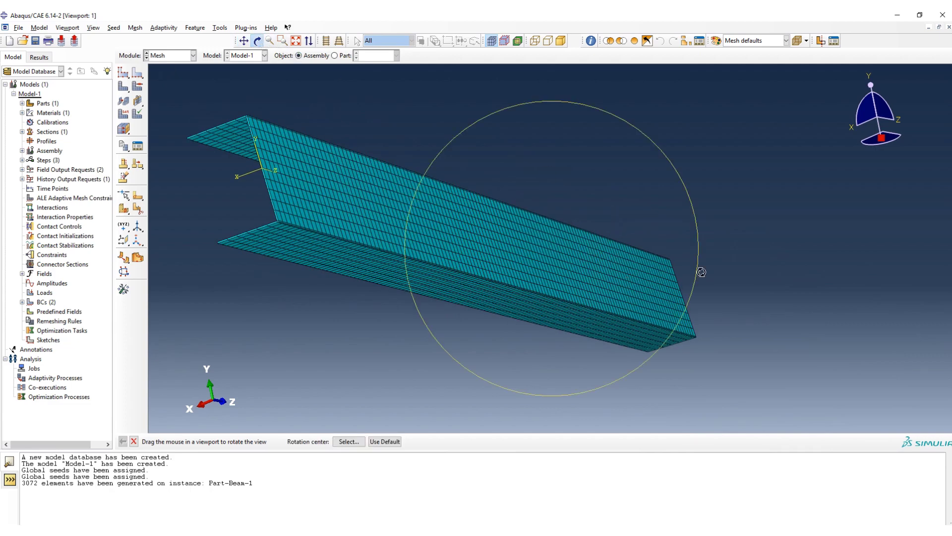
mouse_move(684, 279)
left_mouse_down()
mouse_move(649, 244)
mouse_move(535, 213)
mouse_move(804, 273)
mouse_move(748, 232)
mouse_move(779, 244)
left_mouse_up()
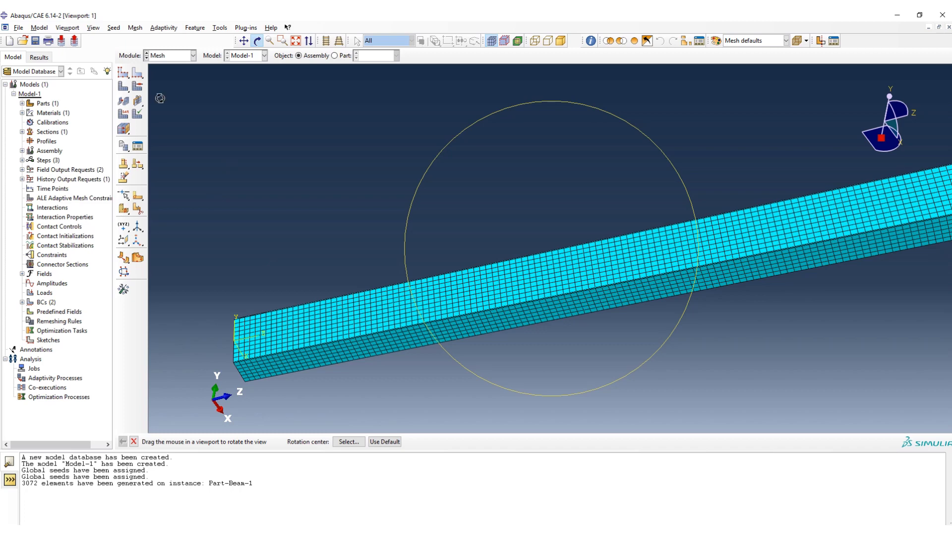
- Try to verify the beam's mesh by part instances
left_click(137, 113)
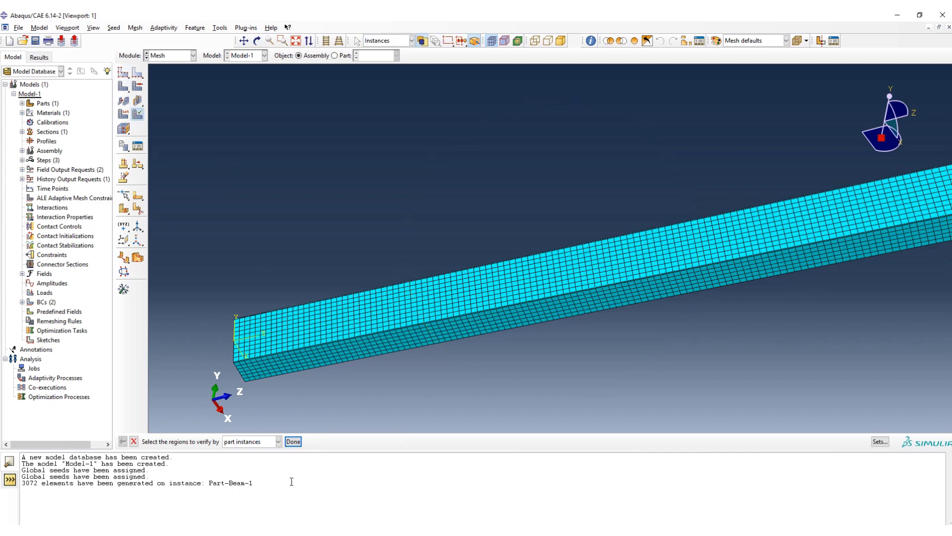
left_click(293, 441)
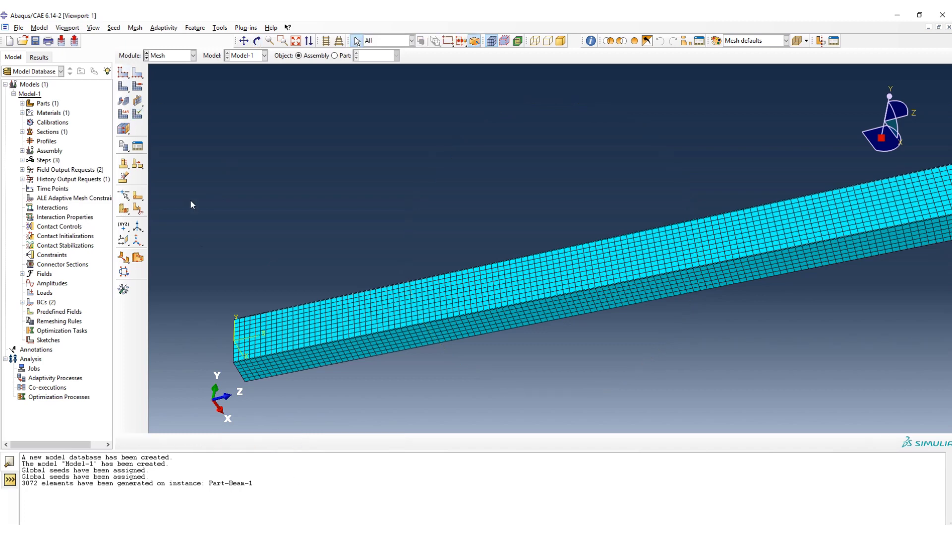
scroll(278, 221, "down", 2)
left_click_drag(219, 166, 781, 353)
left_click(138, 113)
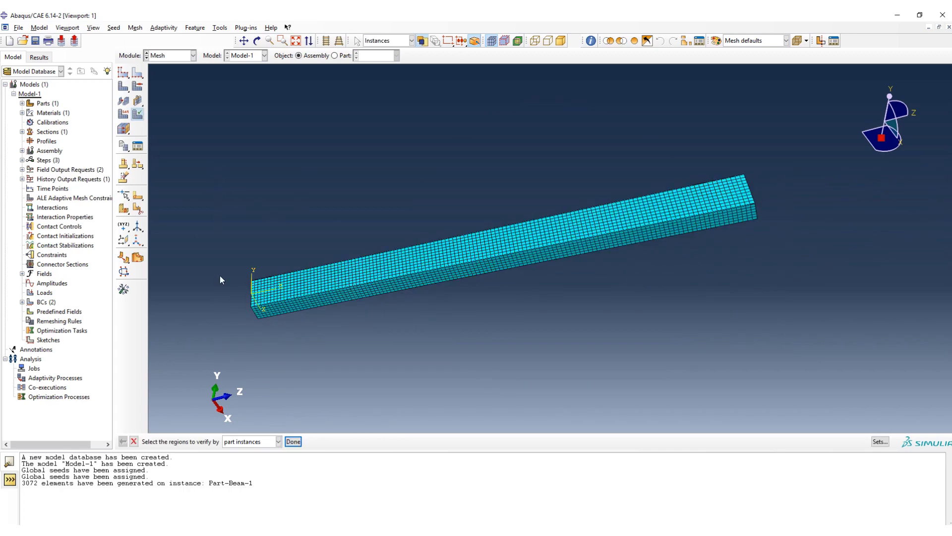
left_click(291, 441)
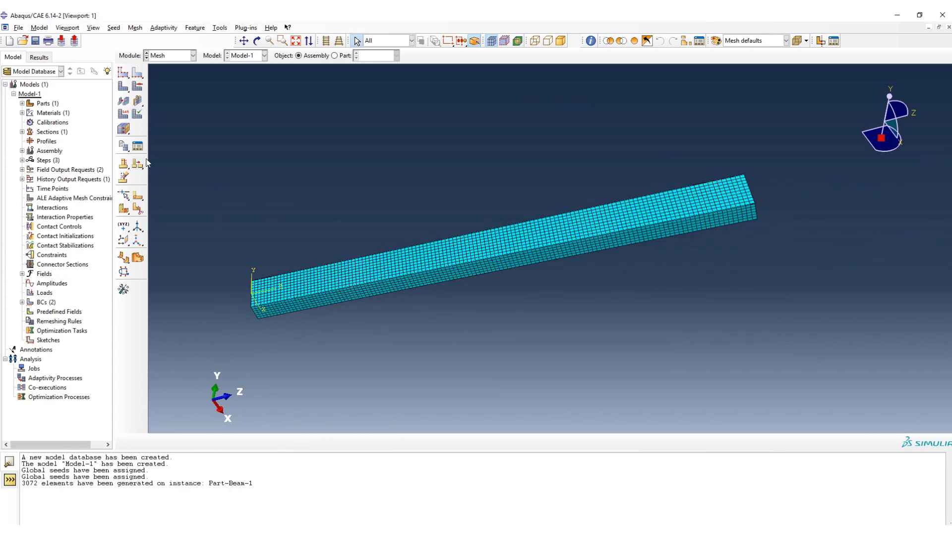
- Create a full analysis job named Job-FrequencyAnalysis for Model-1, keeping the default submission settings
left_click(163, 57)
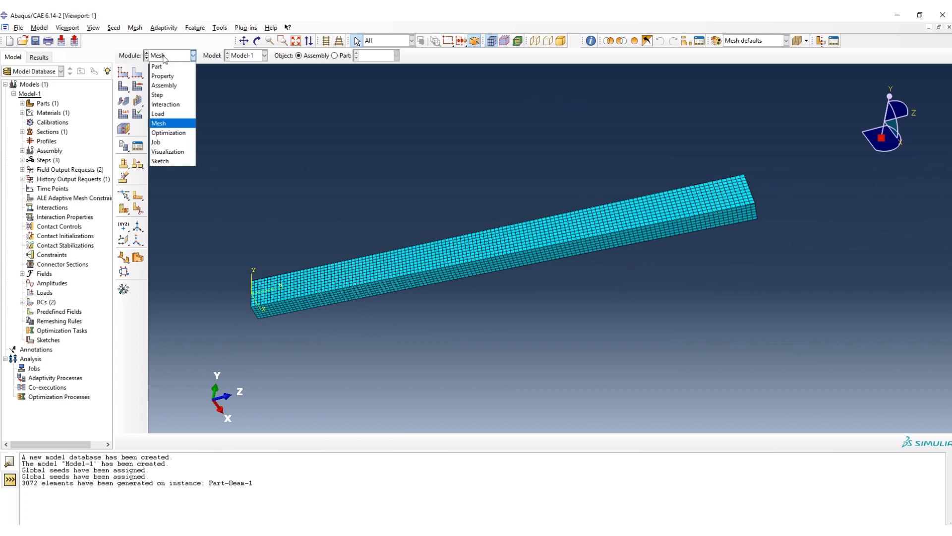
left_click(172, 143)
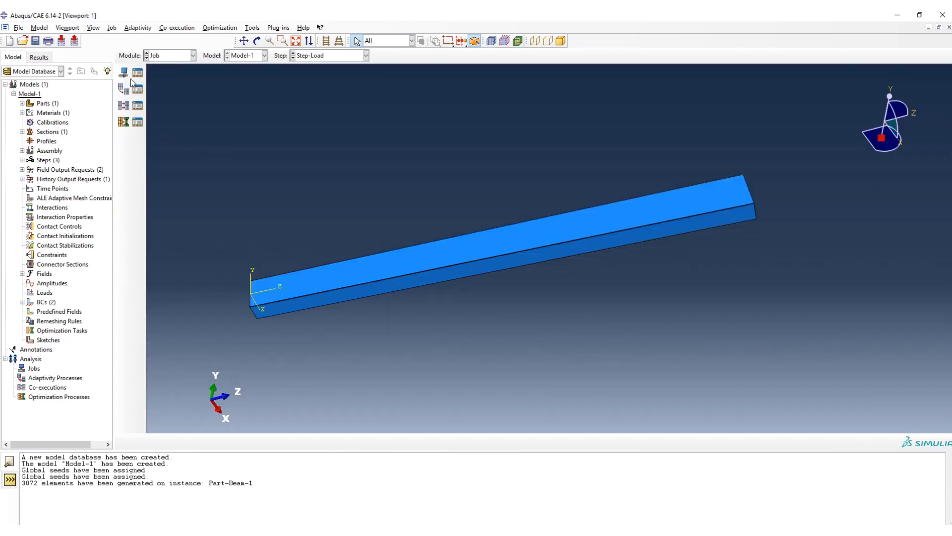
left_click(123, 72)
left_click(252, 124)
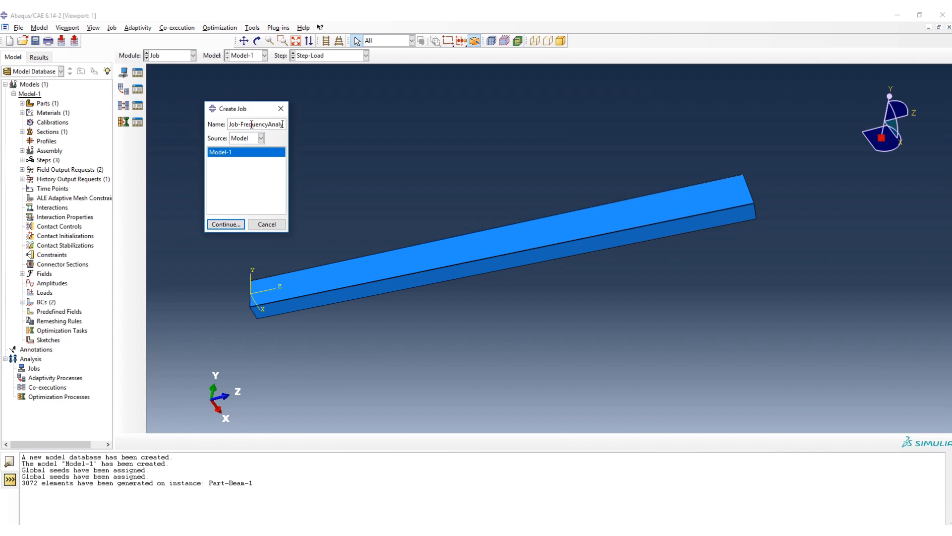
type("sis")
left_click(233, 226)
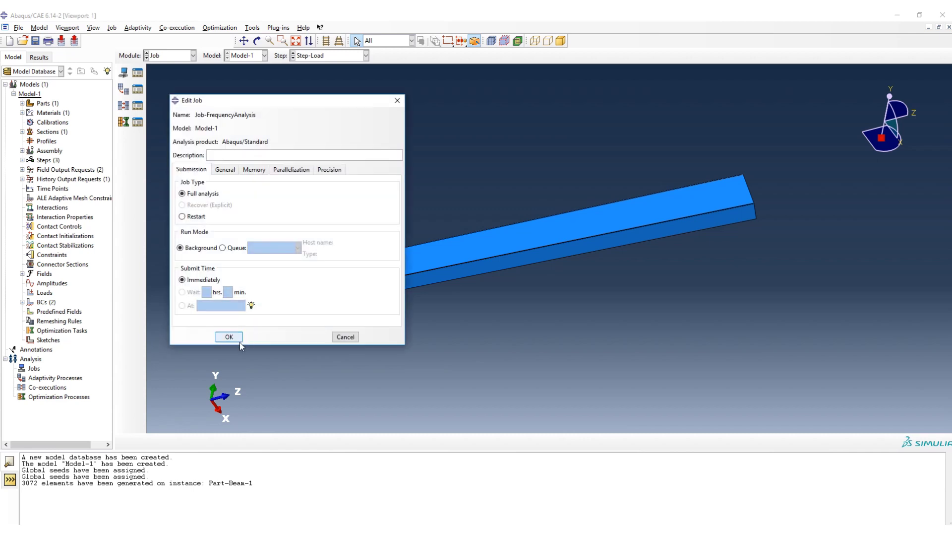
left_click(232, 332)
- Submit Job-FrequencyAnalysis for analysis
left_click(137, 72)
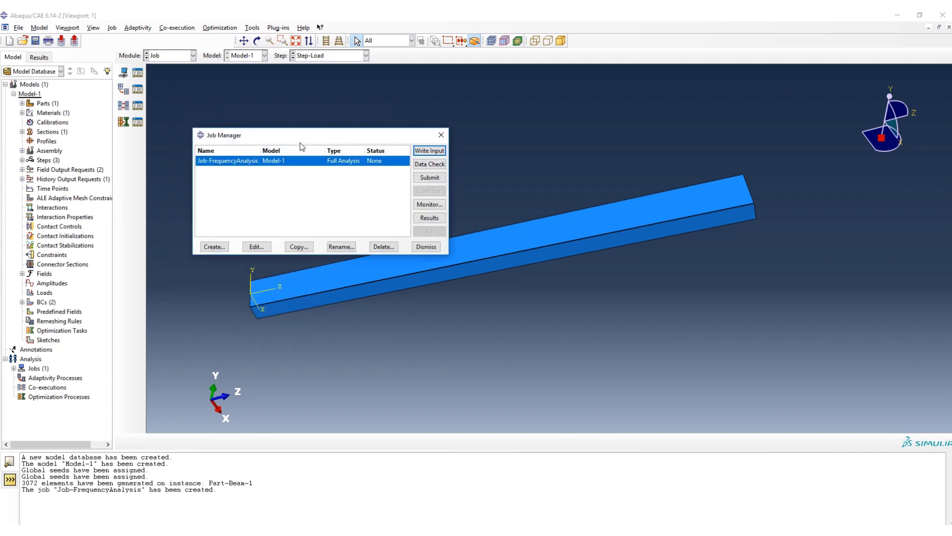
left_click_drag(292, 135, 202, 100)
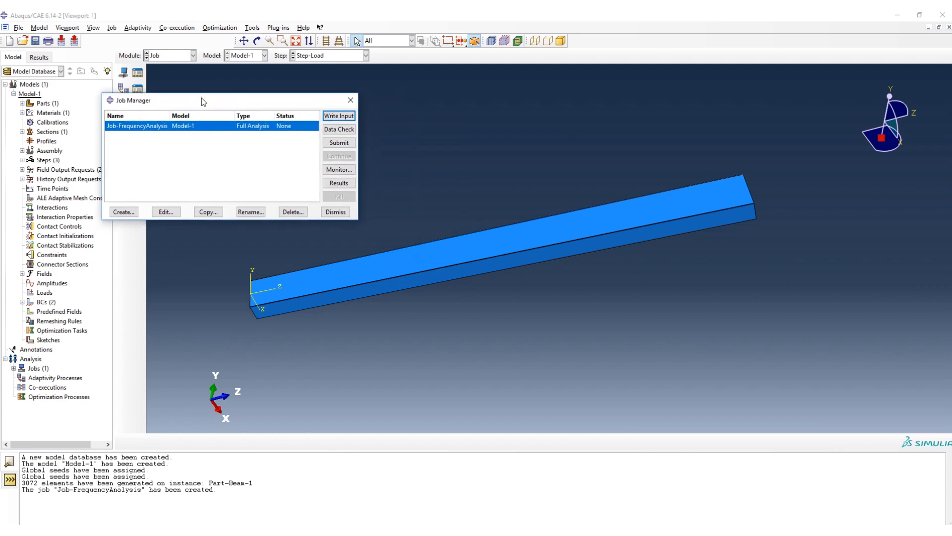
left_click(336, 144)
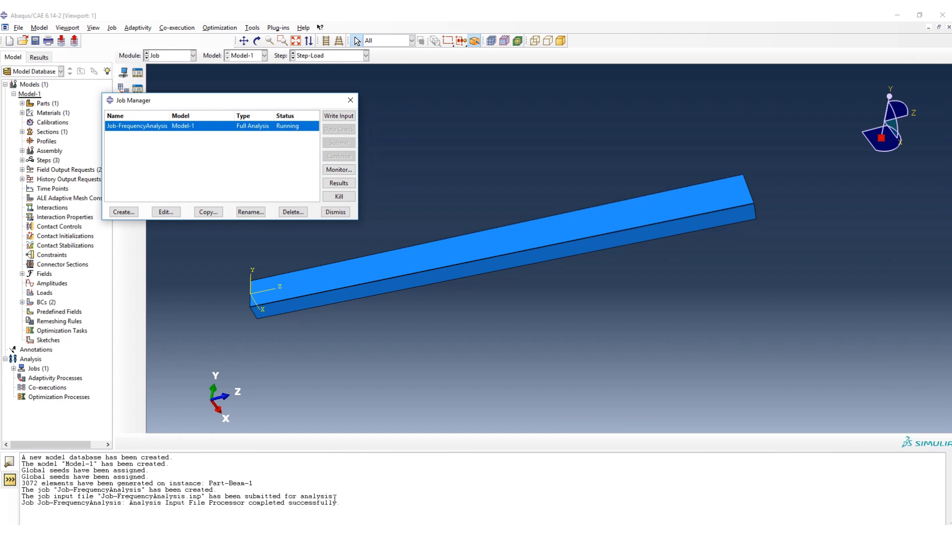
- Monitor the run of Job-FrequencyAnalysis and check its log and errors
left_click(330, 171)
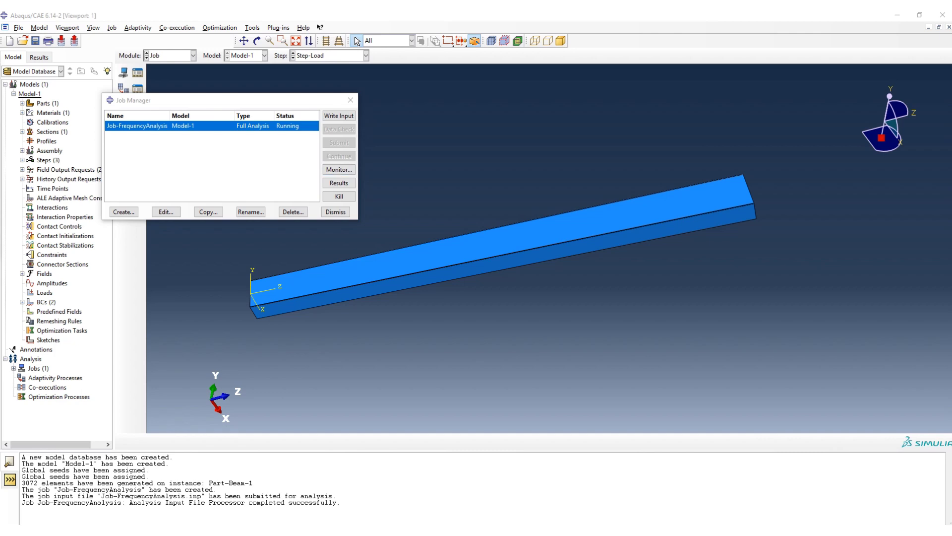
left_click_drag(247, 144, 595, 69)
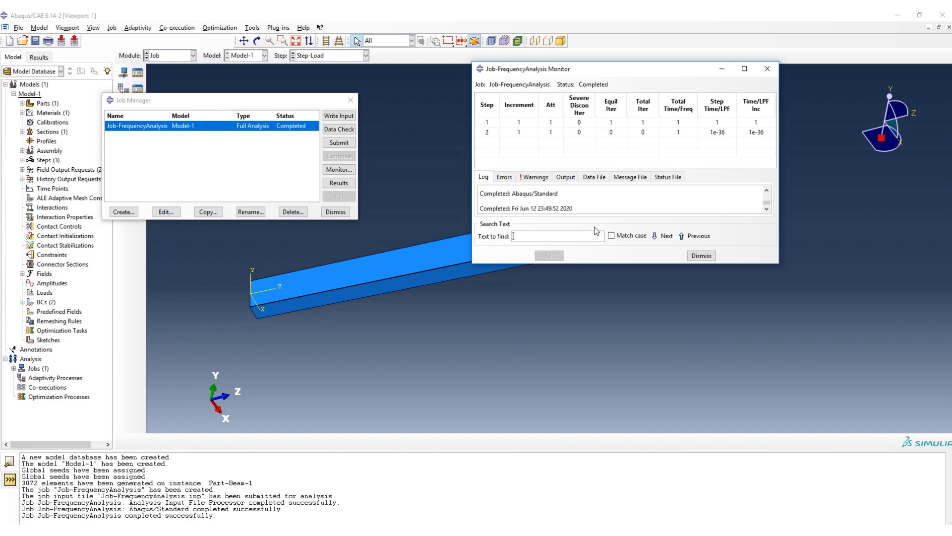
left_click(505, 178)
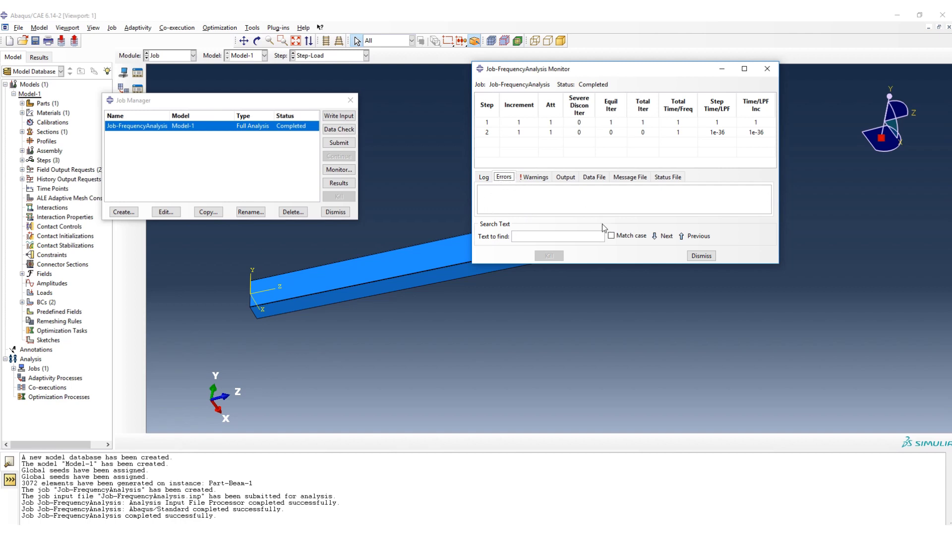
left_click(701, 256)
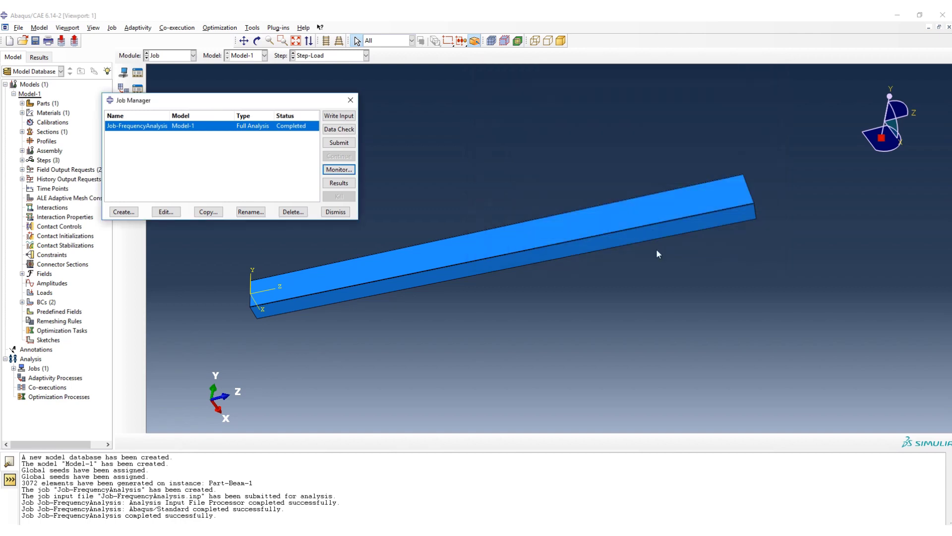
- Open the results of Job-FrequencyAnalysis and plot the displacement magnitude contours on the deformed beam for mode 1
left_click(331, 183)
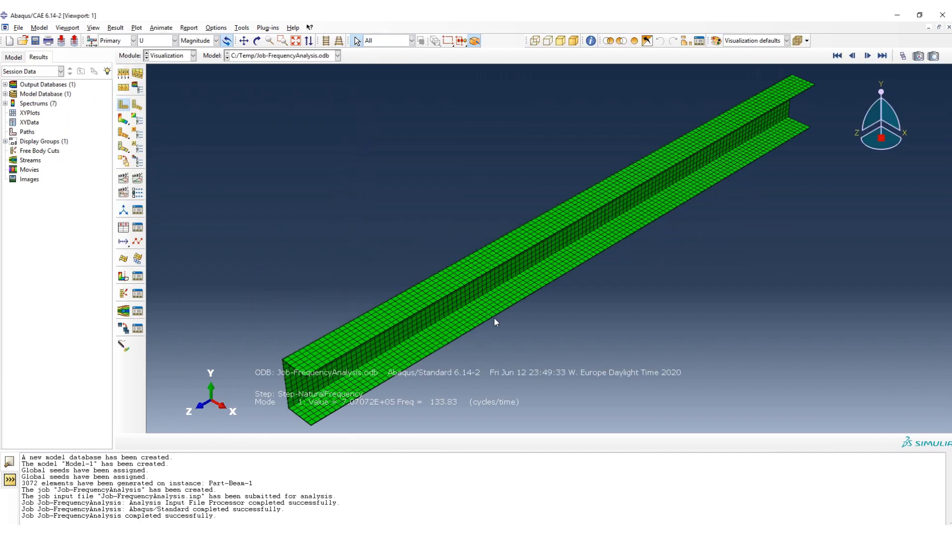
scroll(491, 318, "up", 2)
scroll(489, 315, "down", 3)
scroll(488, 314, "up", 2)
scroll(486, 311, "down", 3)
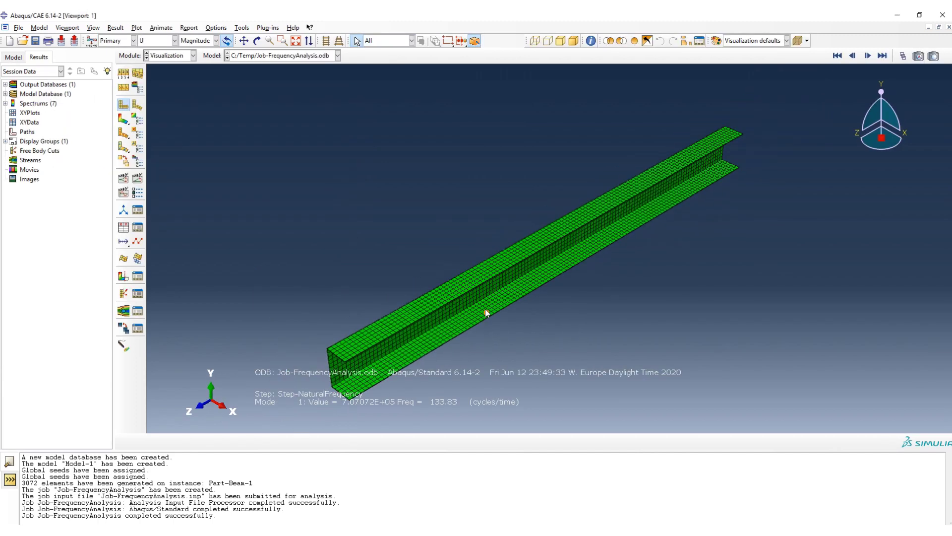
scroll(486, 311, "up", 2)
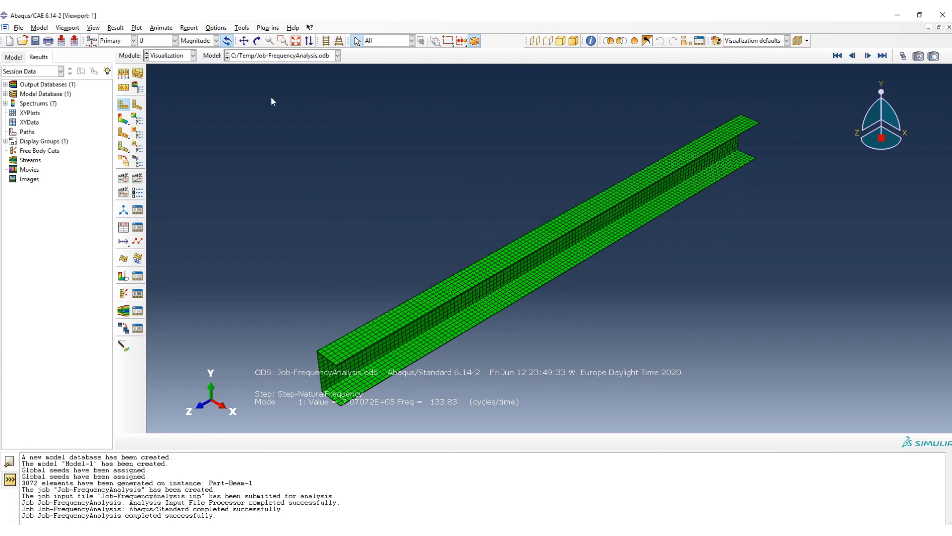
left_click(244, 40)
mouse_move(461, 301)
left_mouse_down()
mouse_move(427, 238)
mouse_move(436, 248)
left_mouse_up()
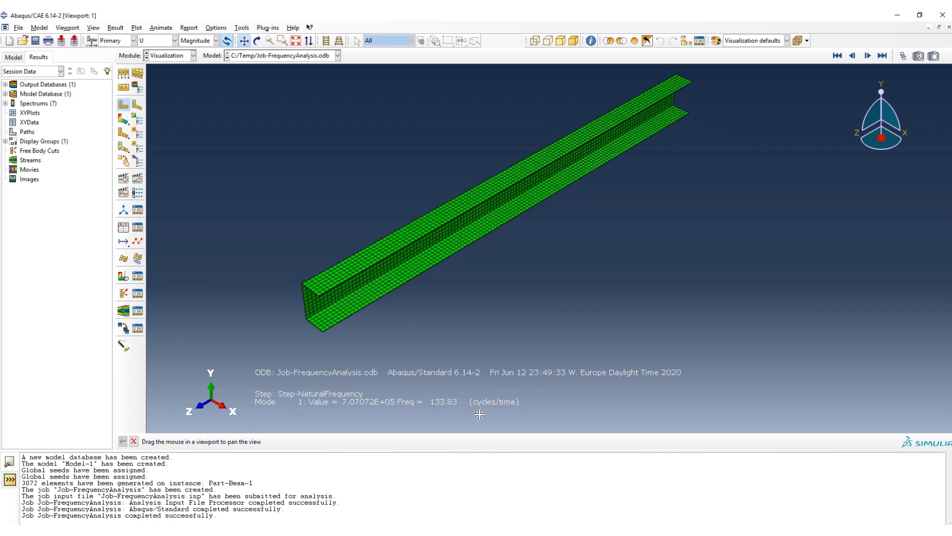
left_click(127, 121)
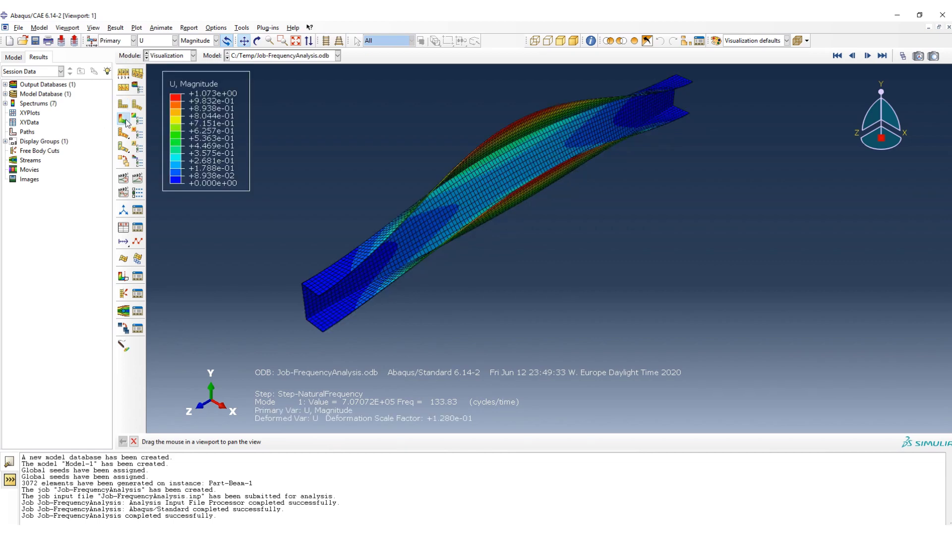
left_click_drag(445, 251, 453, 253)
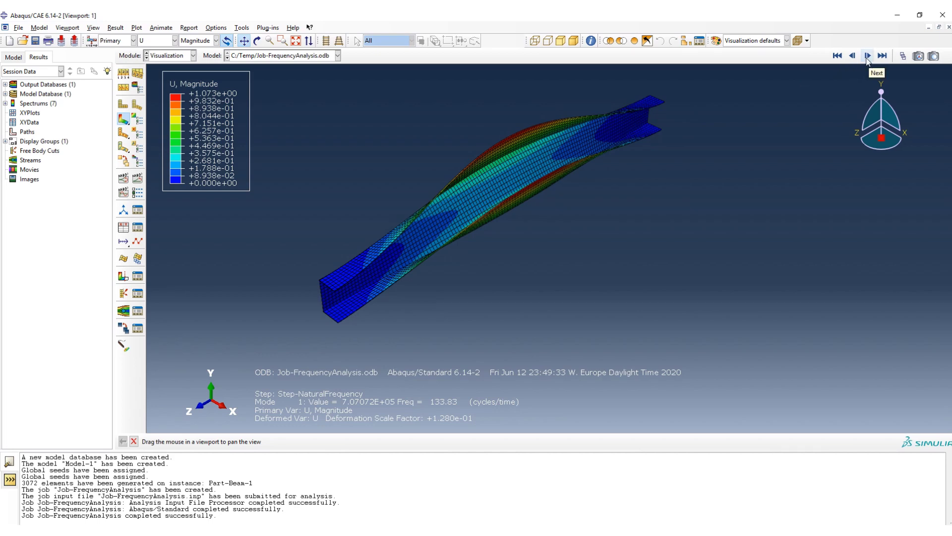
- Step through the vibration mode shapes up to mode 7, and return to mode 6
left_click(867, 56)
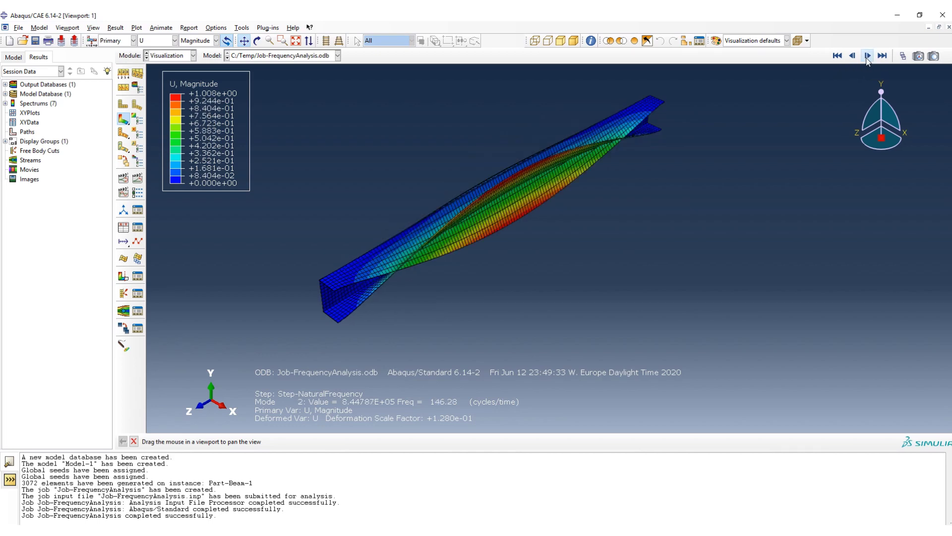
left_click(867, 56)
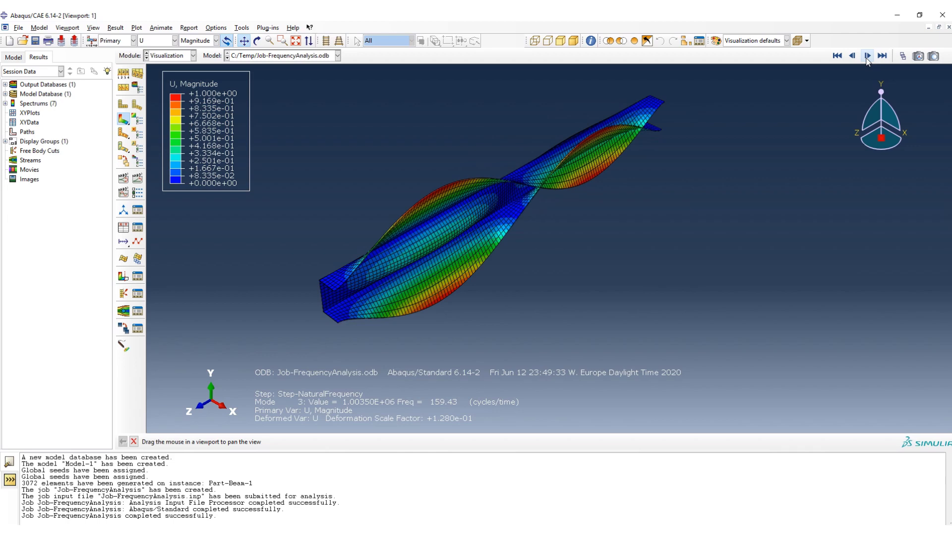
left_click(867, 56)
left_click(867, 56)
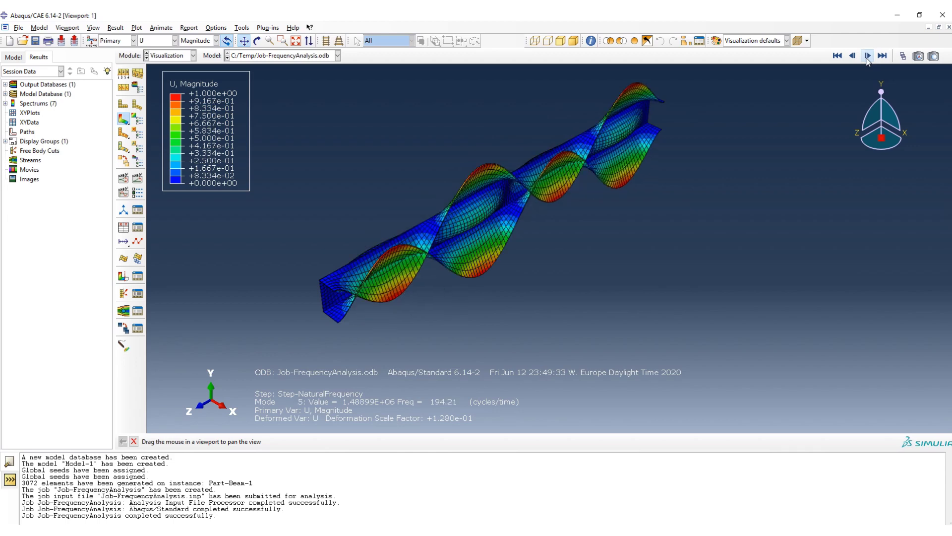
left_click(867, 57)
left_click(867, 57)
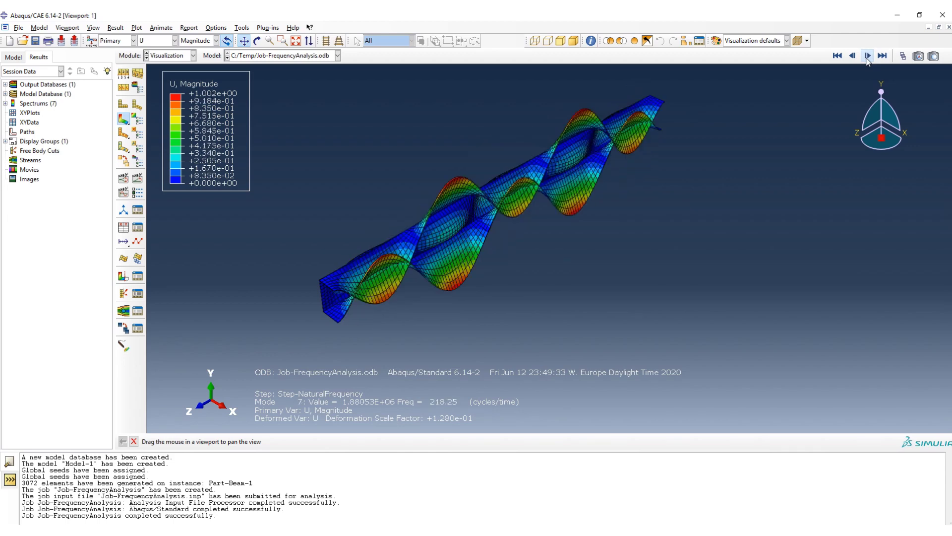
left_click(853, 56)
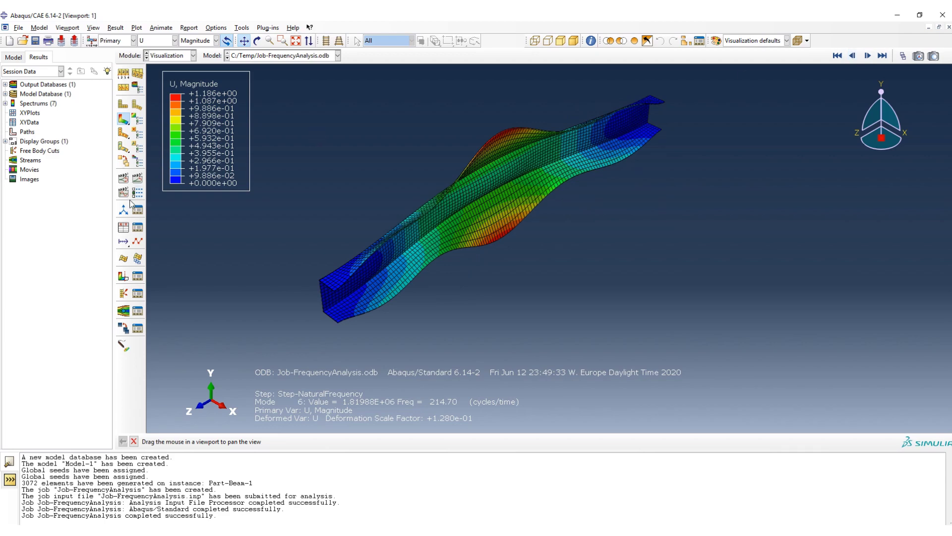
- Animate the beam through all mode frames, and play and stop the scale factor animation of mode 6
left_click(137, 178)
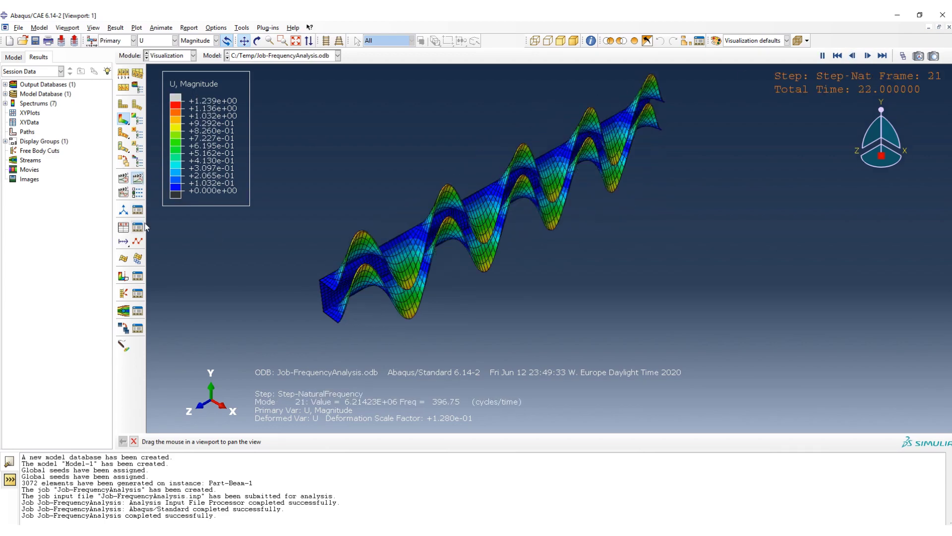
left_click(123, 178)
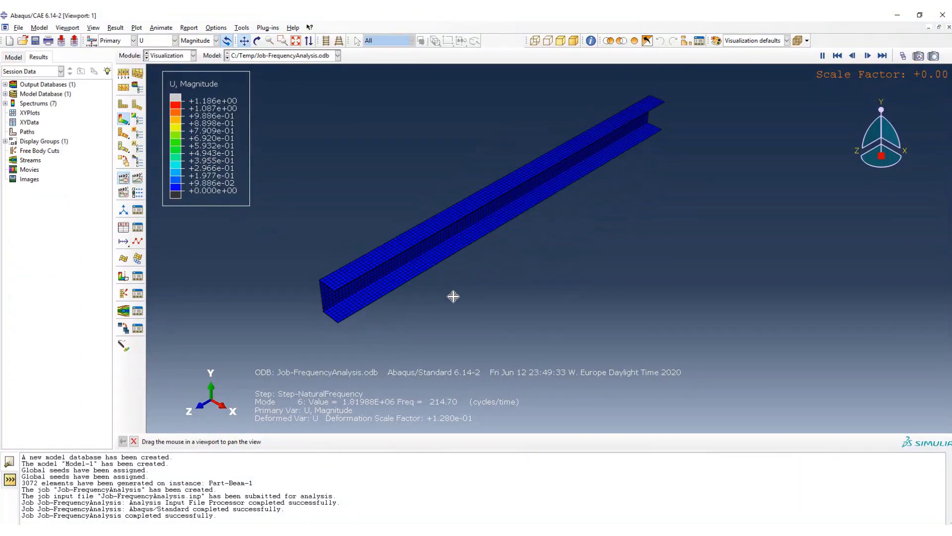
left_click(124, 179)
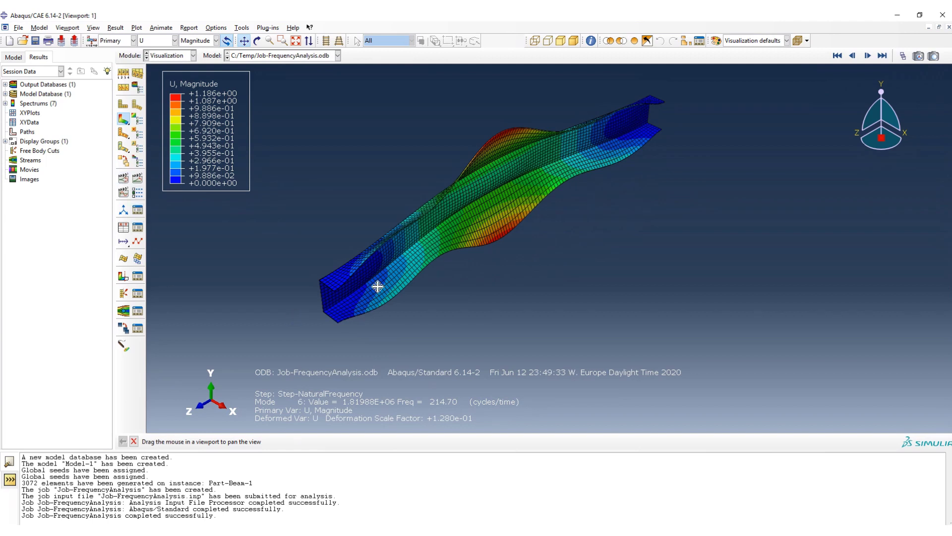